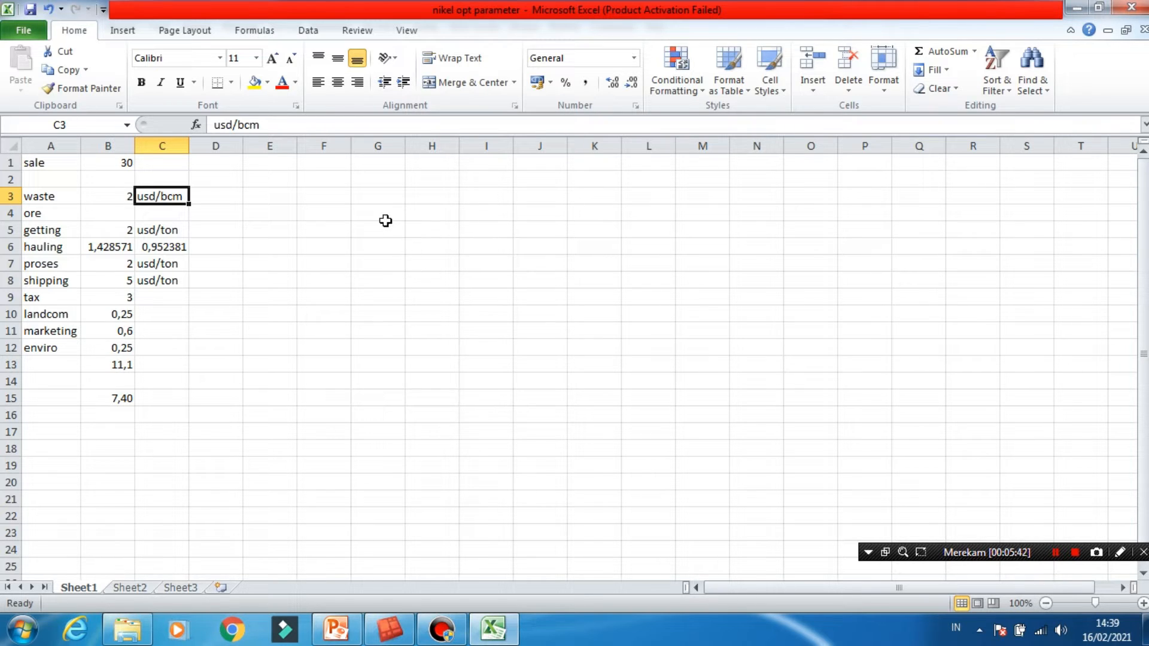
- Examine the ore getting cost and the hauling cost formulas in cells B6 and C6
left_click(109, 233)
left_click(56, 228)
left_click(72, 215)
left_click(127, 228)
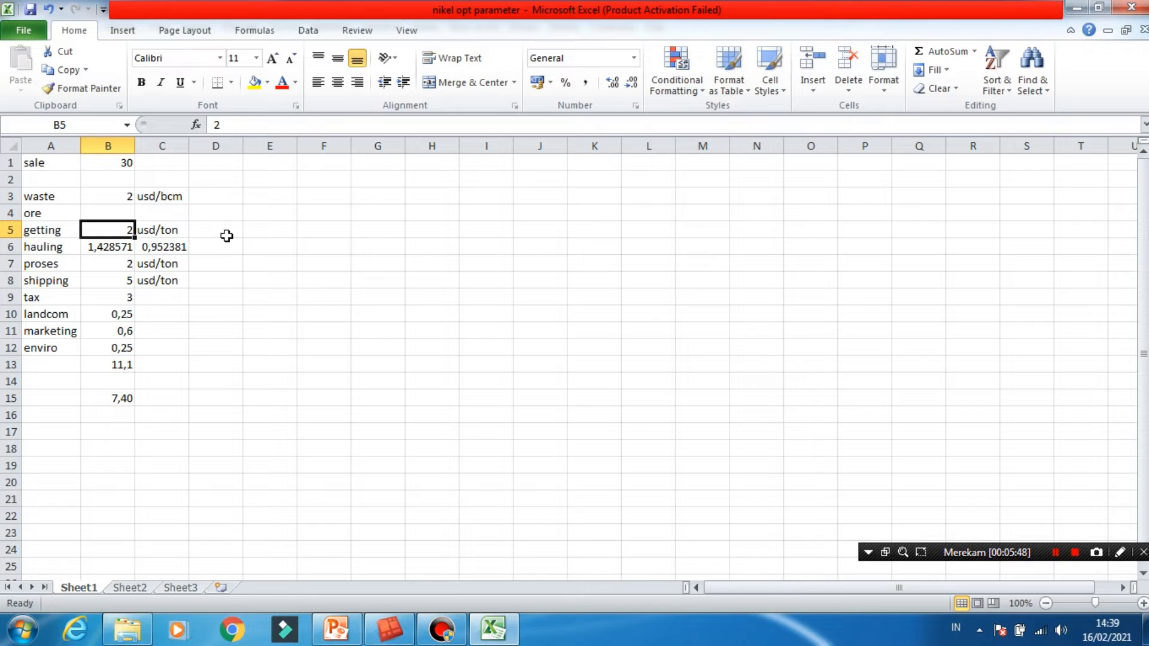
left_click(101, 245)
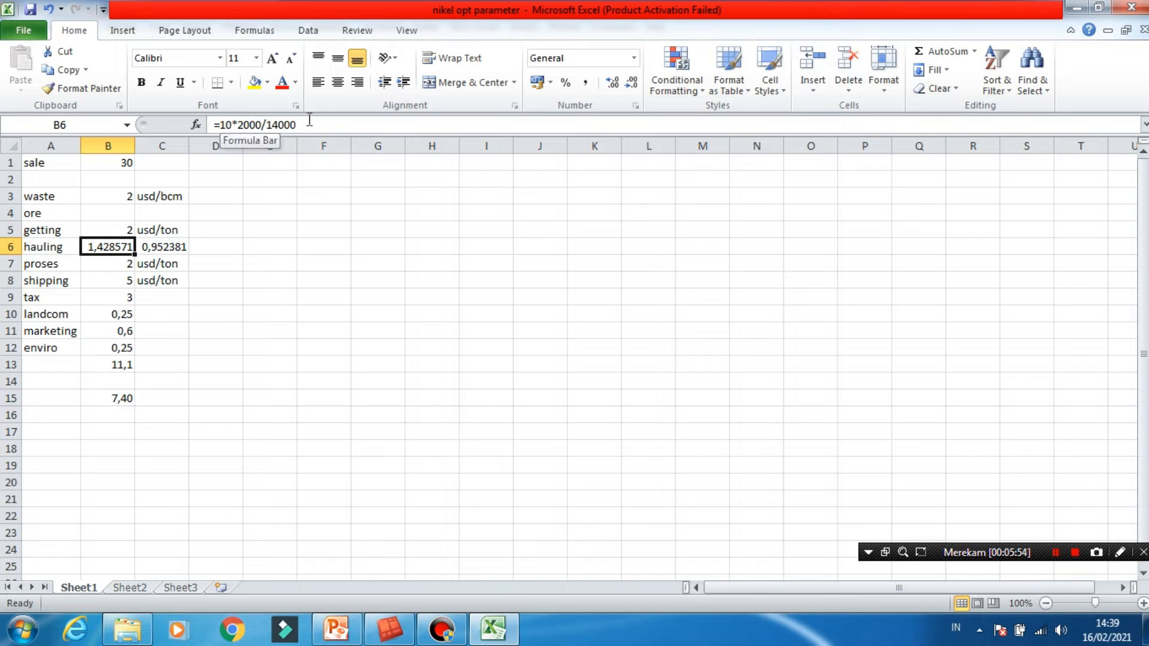
left_click(232, 126)
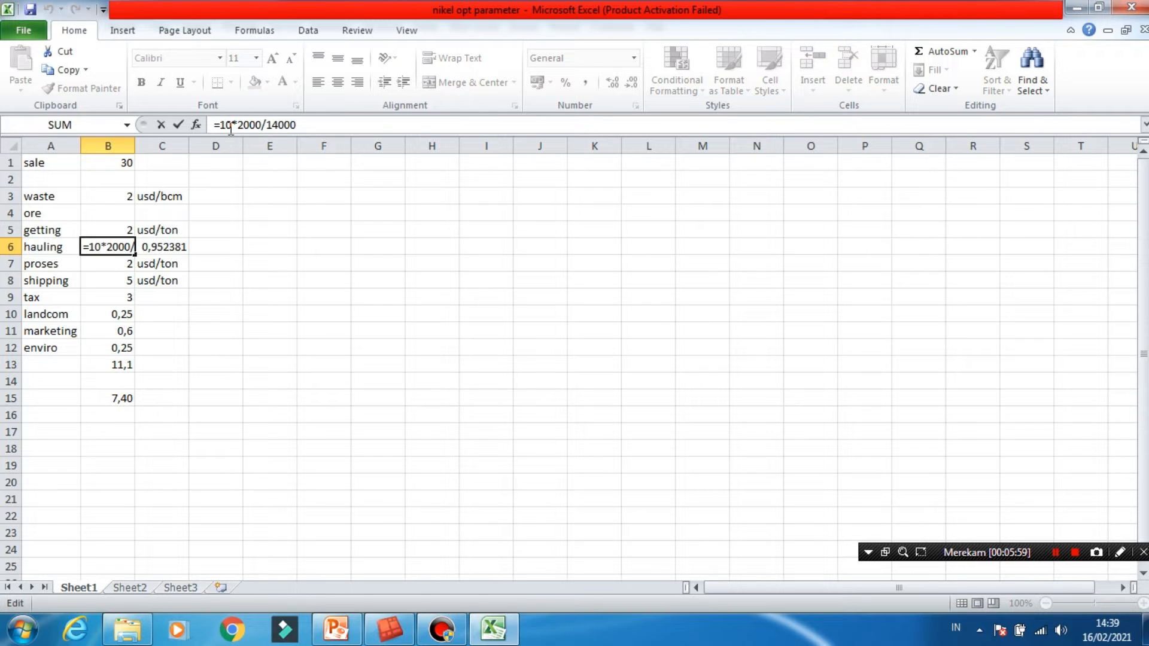
left_click(263, 123)
left_click(146, 264)
left_click(104, 247)
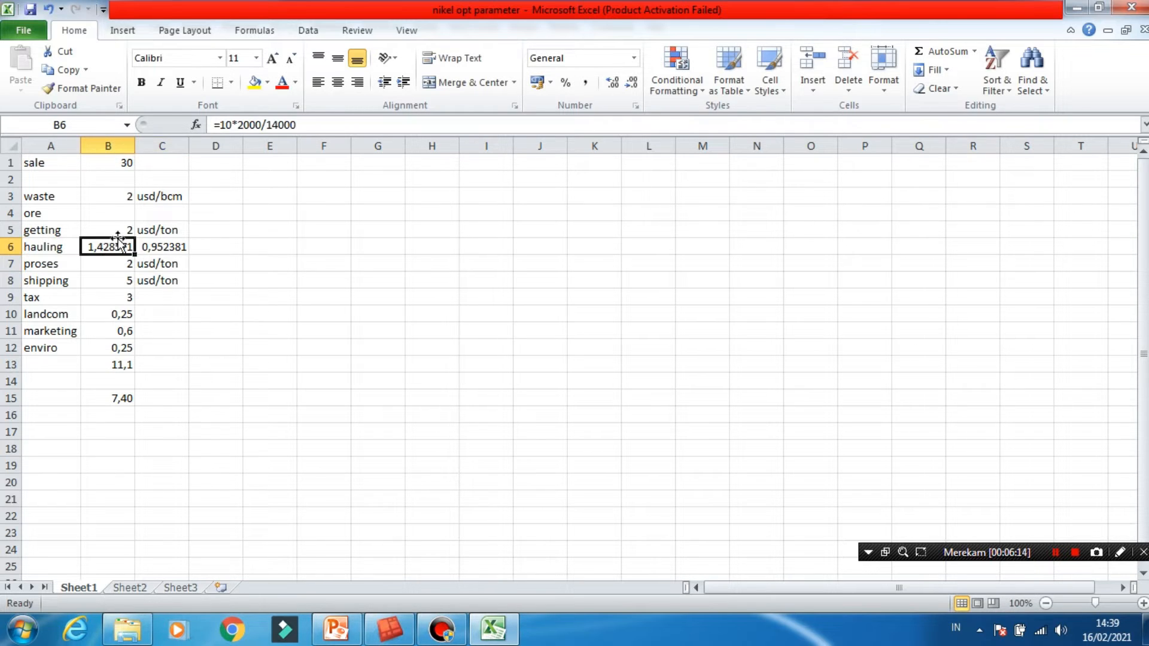
left_click(165, 246)
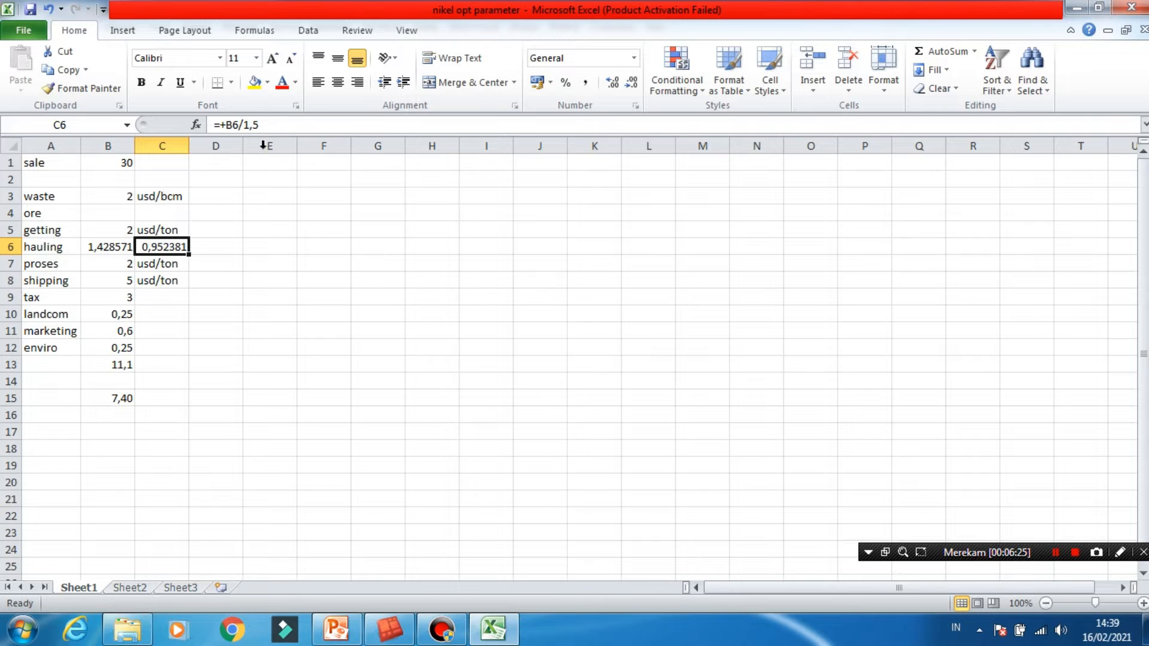
left_click(271, 124)
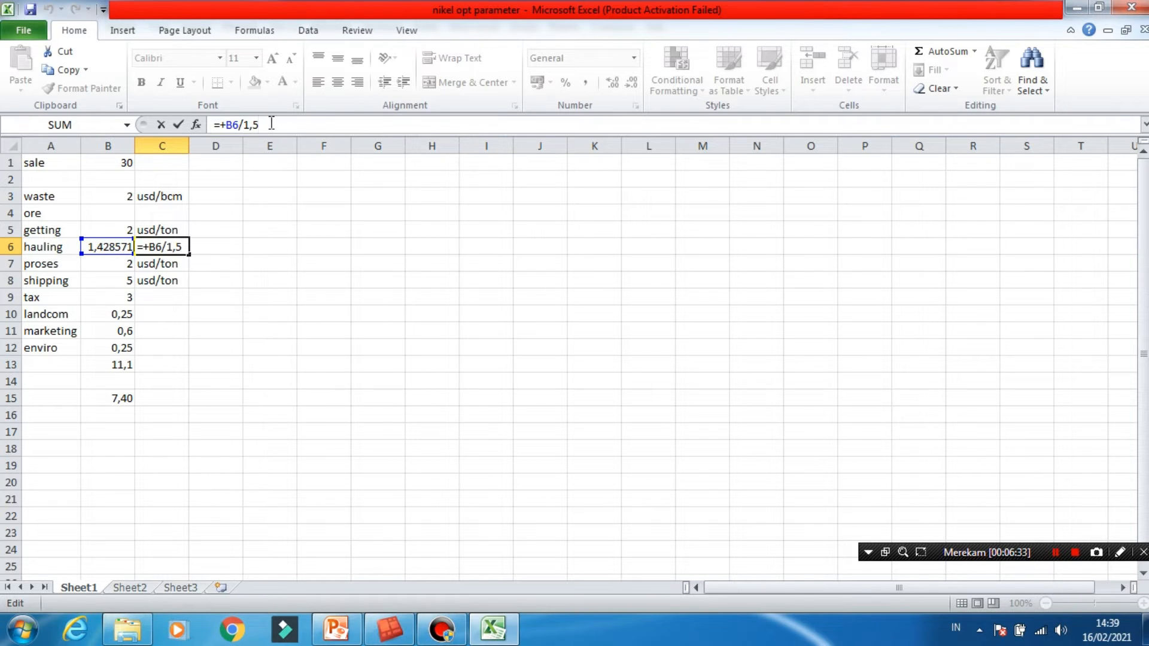
left_click(216, 242)
left_click(174, 240)
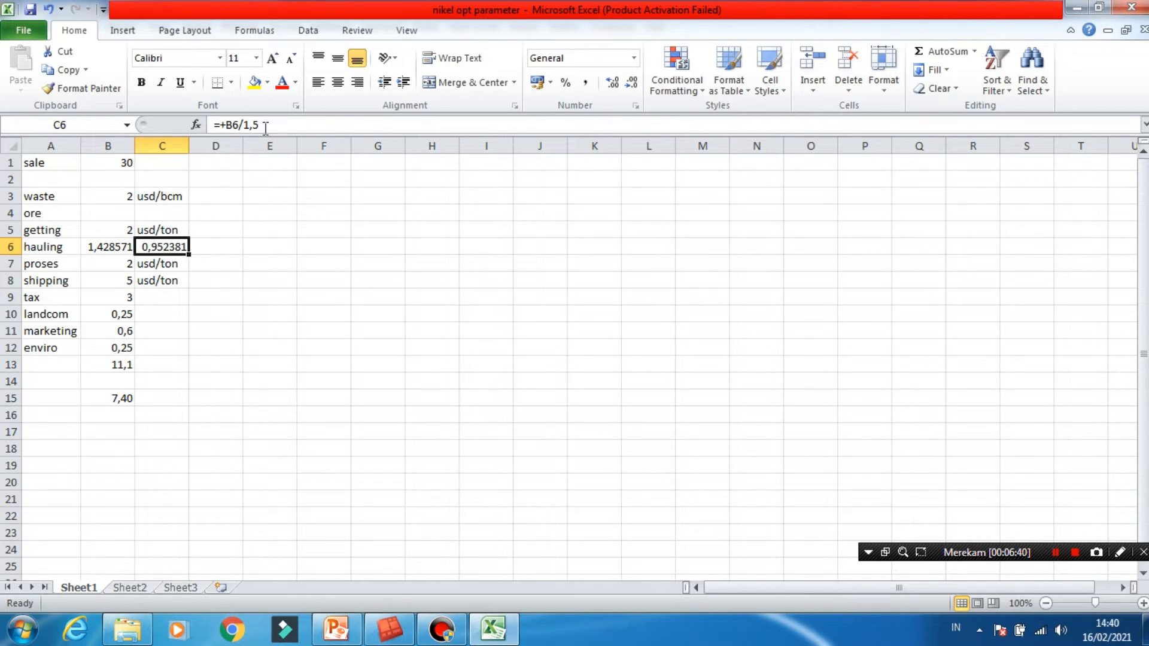
- Examine the proses and shipping costs and their units in rows 7 and 8
left_click(49, 268)
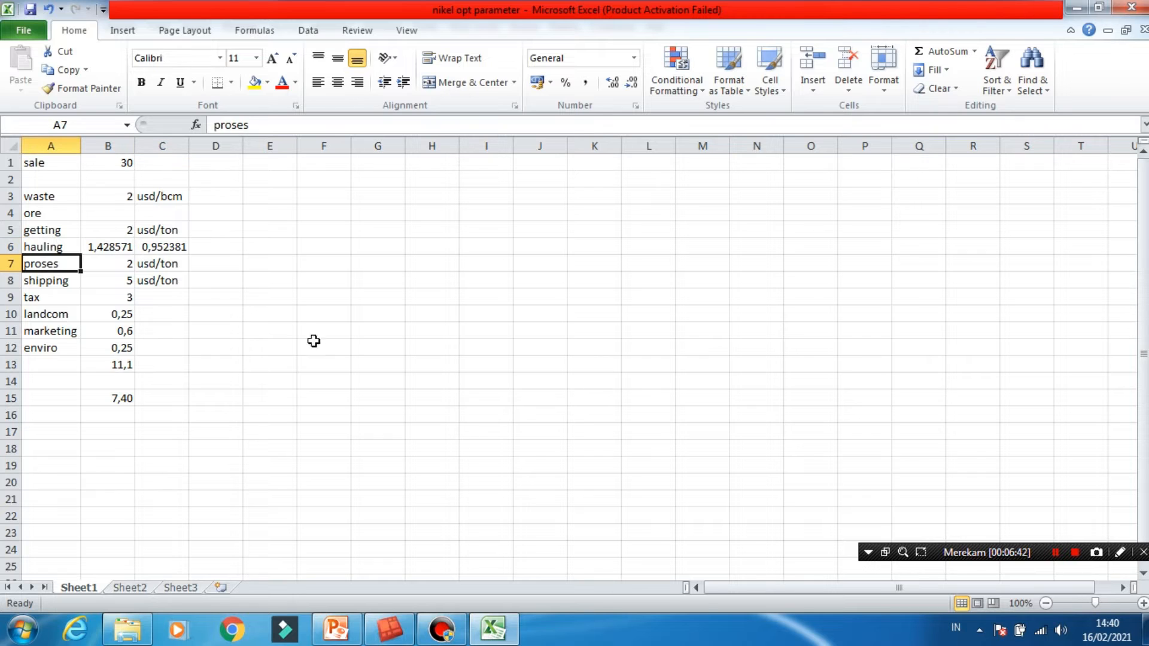
left_click(111, 264)
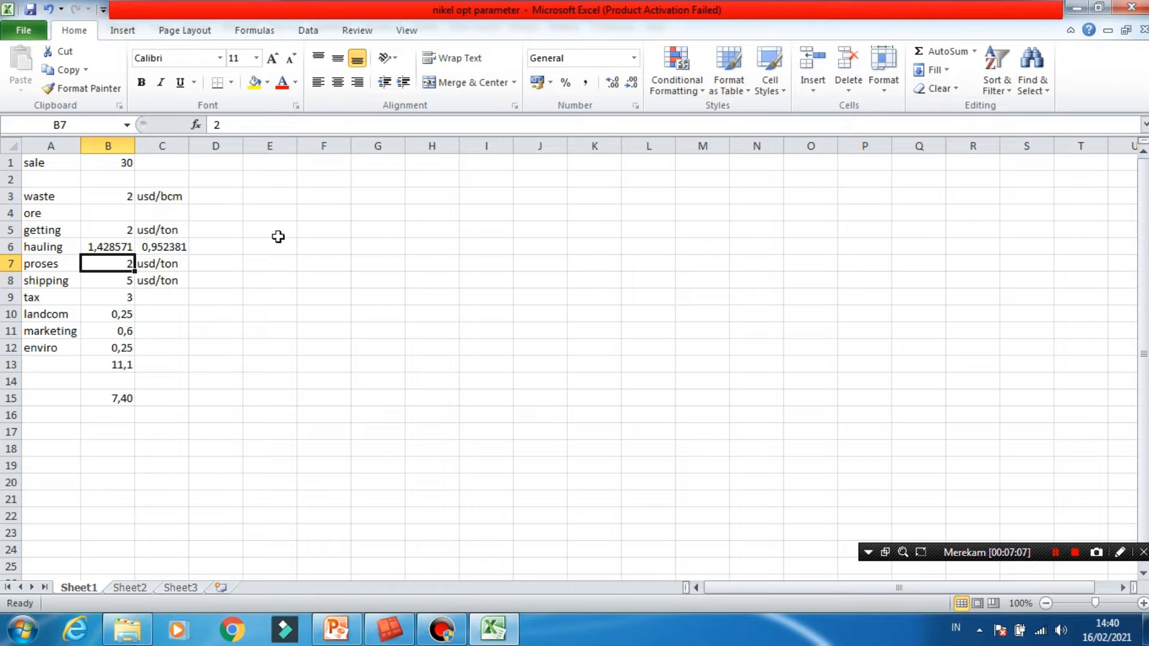
left_click(163, 265)
left_click(65, 283)
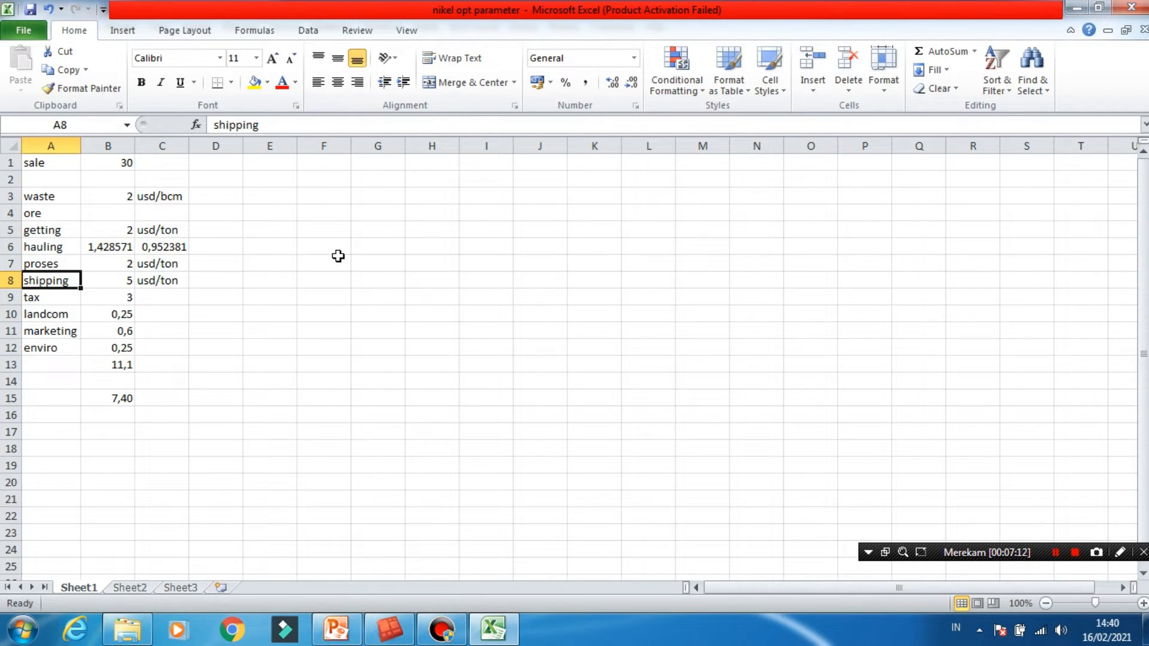
left_click(97, 283)
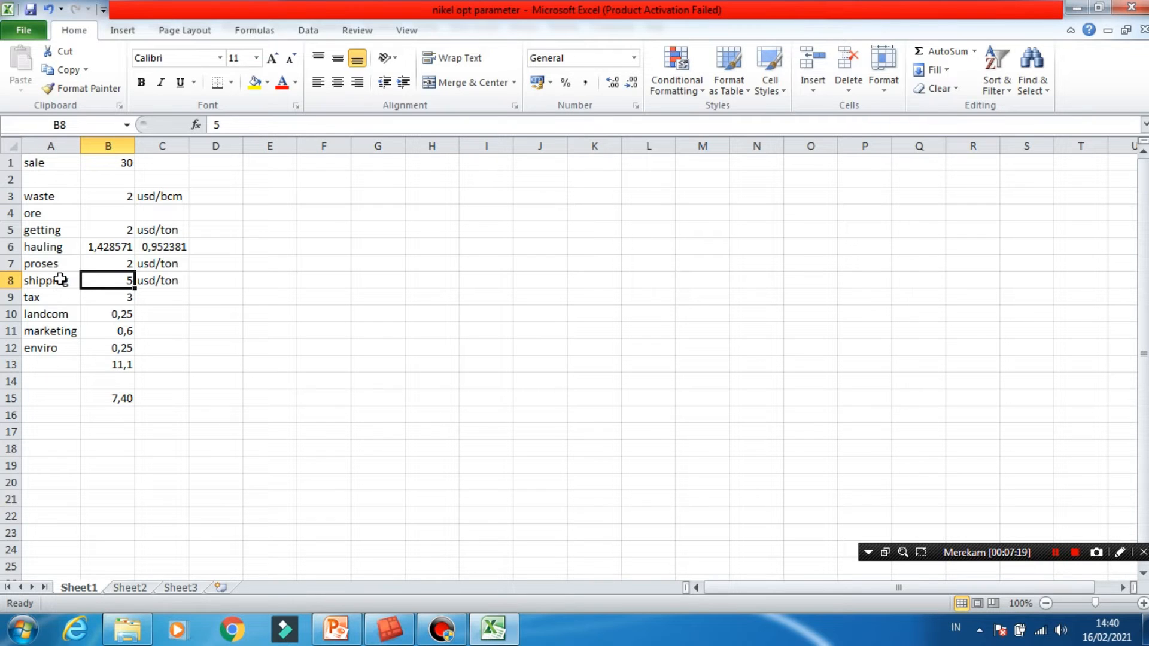
left_click(215, 280)
left_click(124, 279)
left_click(127, 300)
left_click(123, 280)
left_click(263, 281)
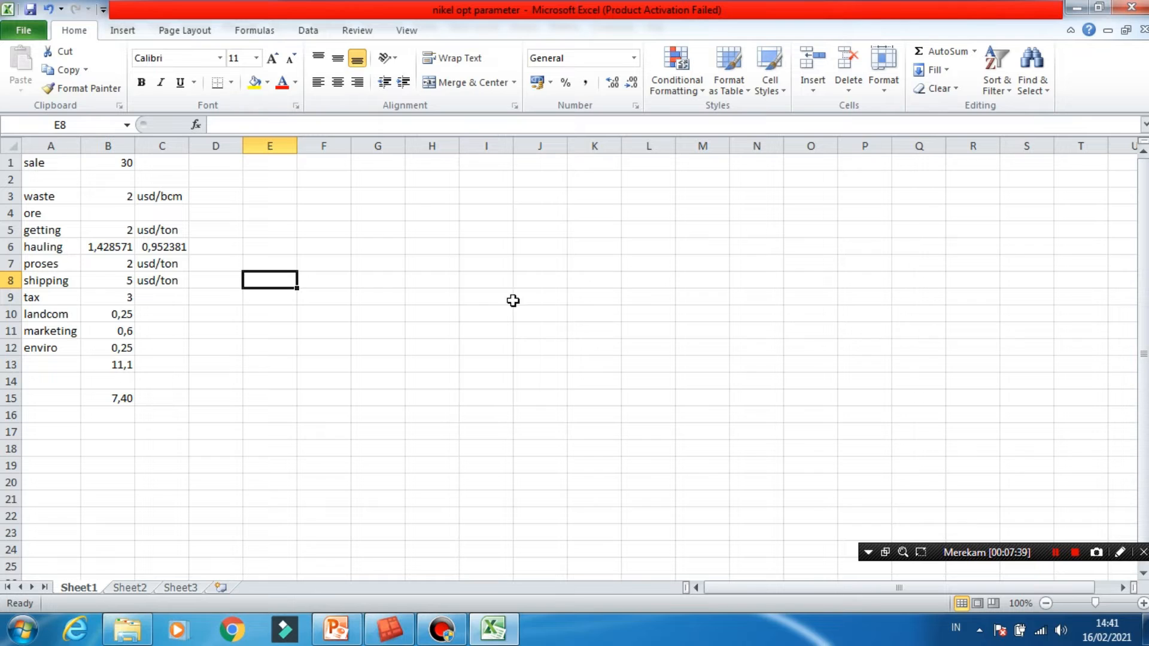
left_click(329, 281)
left_click(284, 279)
left_click(333, 279)
left_click(124, 285)
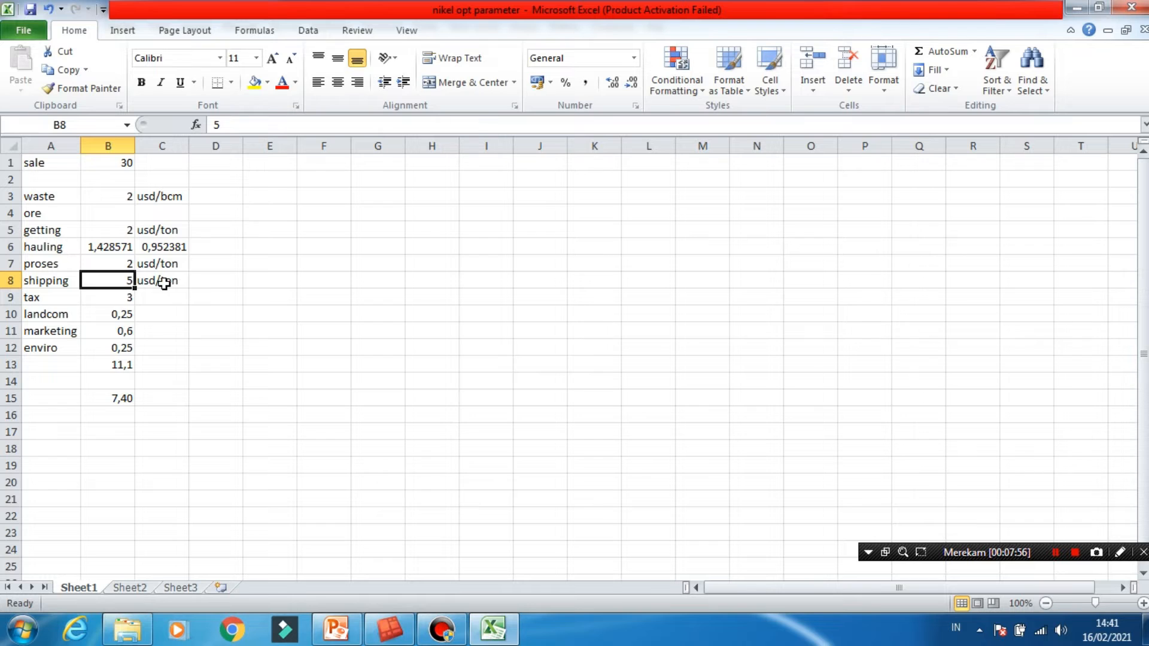
left_click(237, 285)
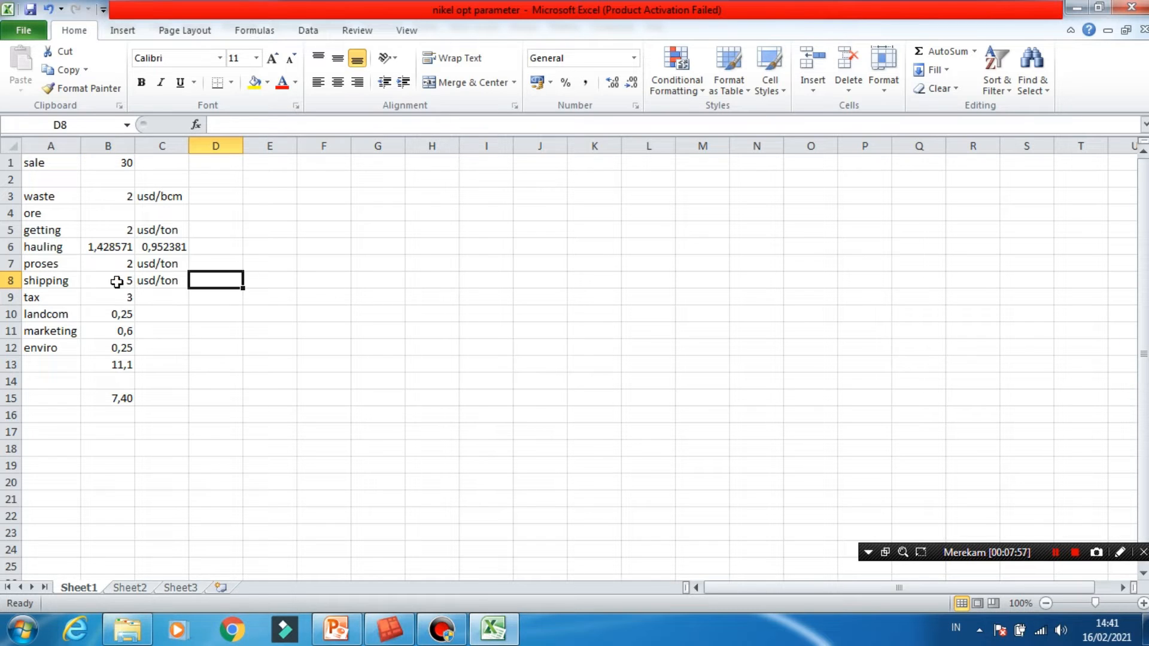
- Review the tax, landcom, marketing and enviro costs in B9 through B12, including how tax and marketing depend on the sale price
left_click(131, 302)
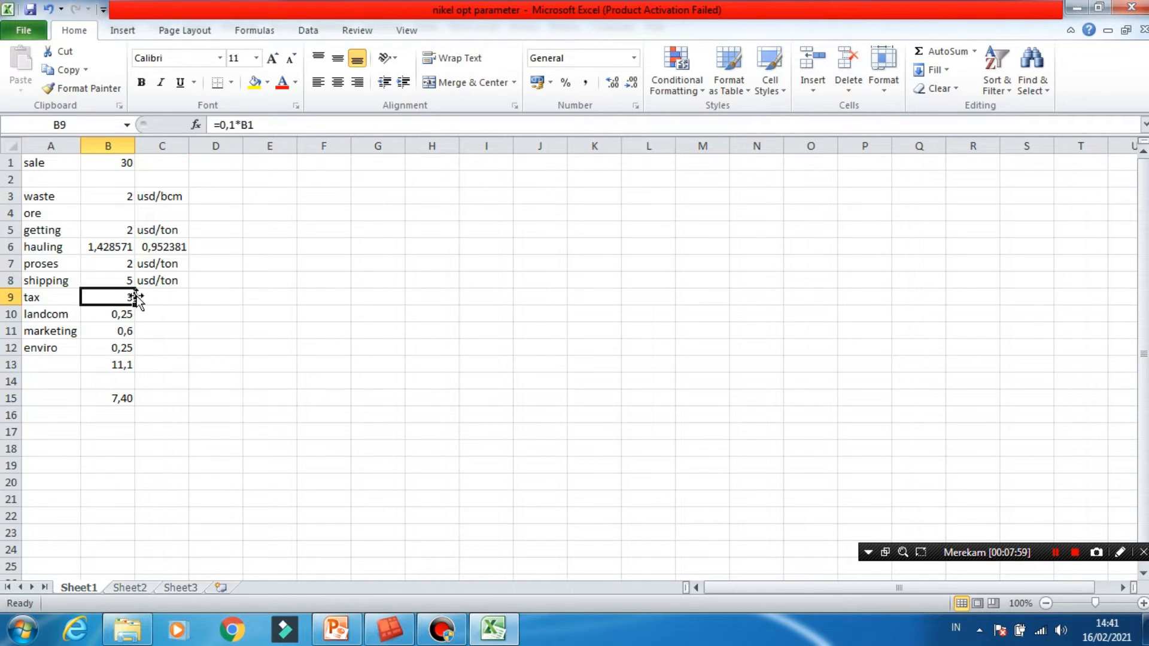
left_click(230, 125)
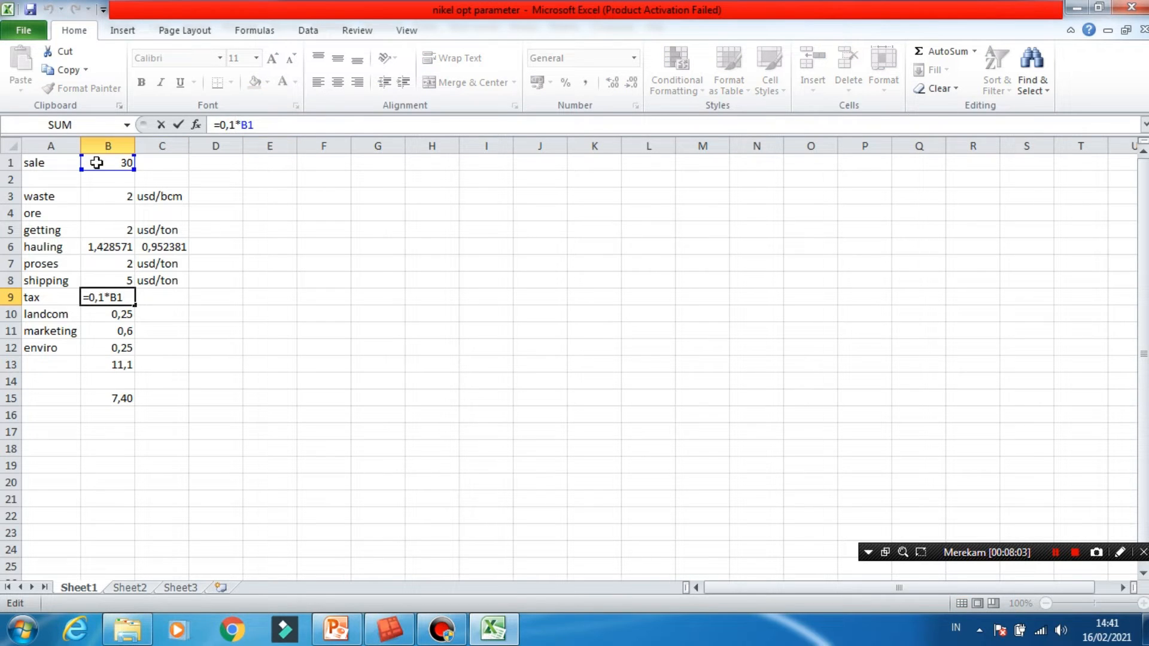
left_click(153, 300)
key("Left")
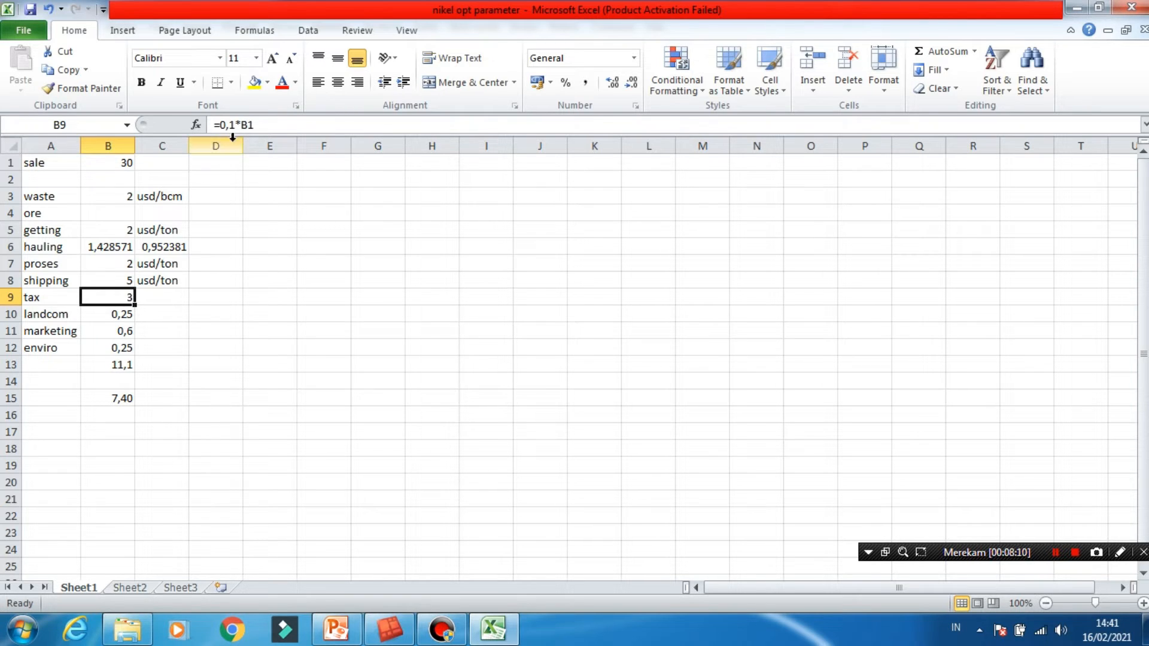
left_click(128, 315)
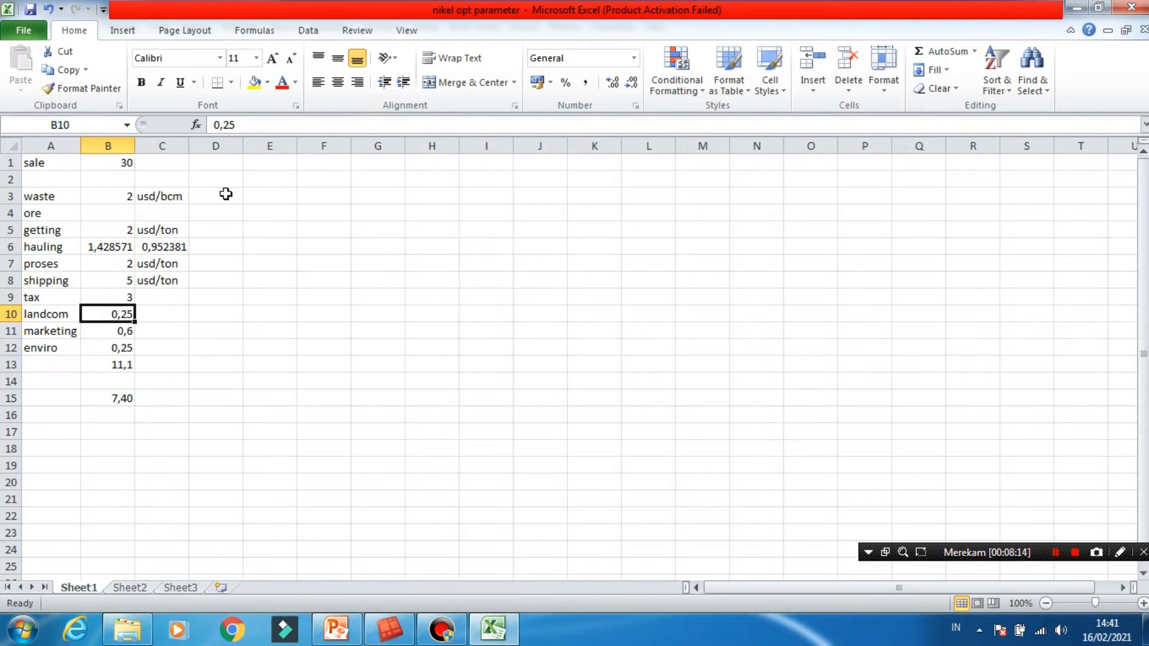
left_click(123, 334)
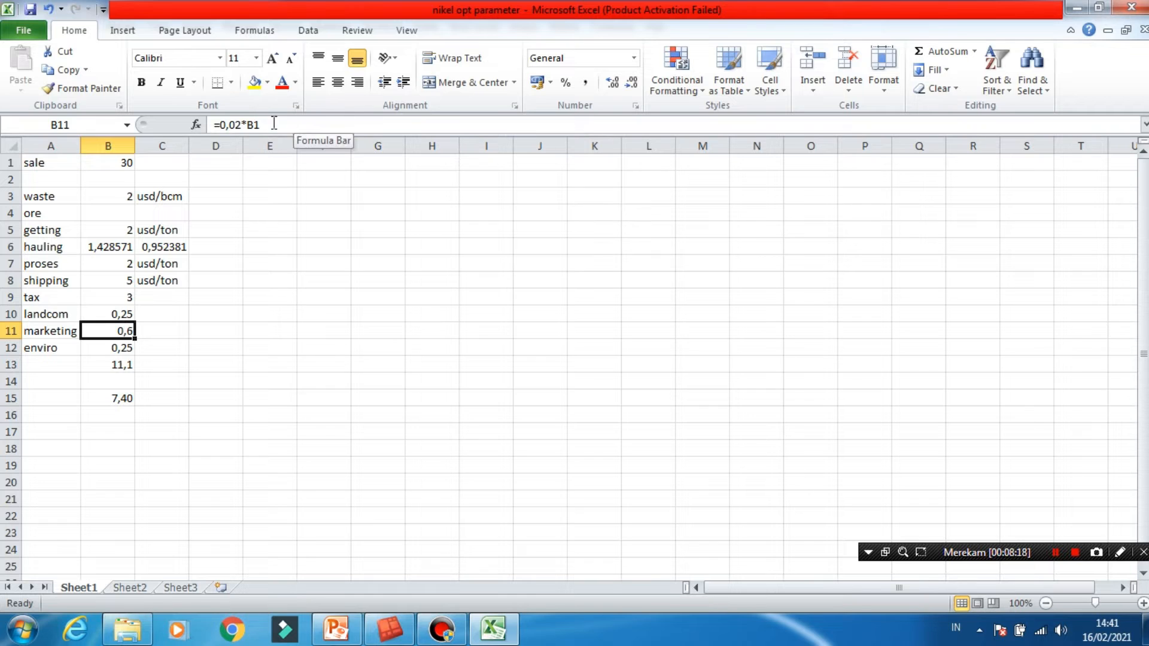
left_click(124, 167)
left_click(126, 333)
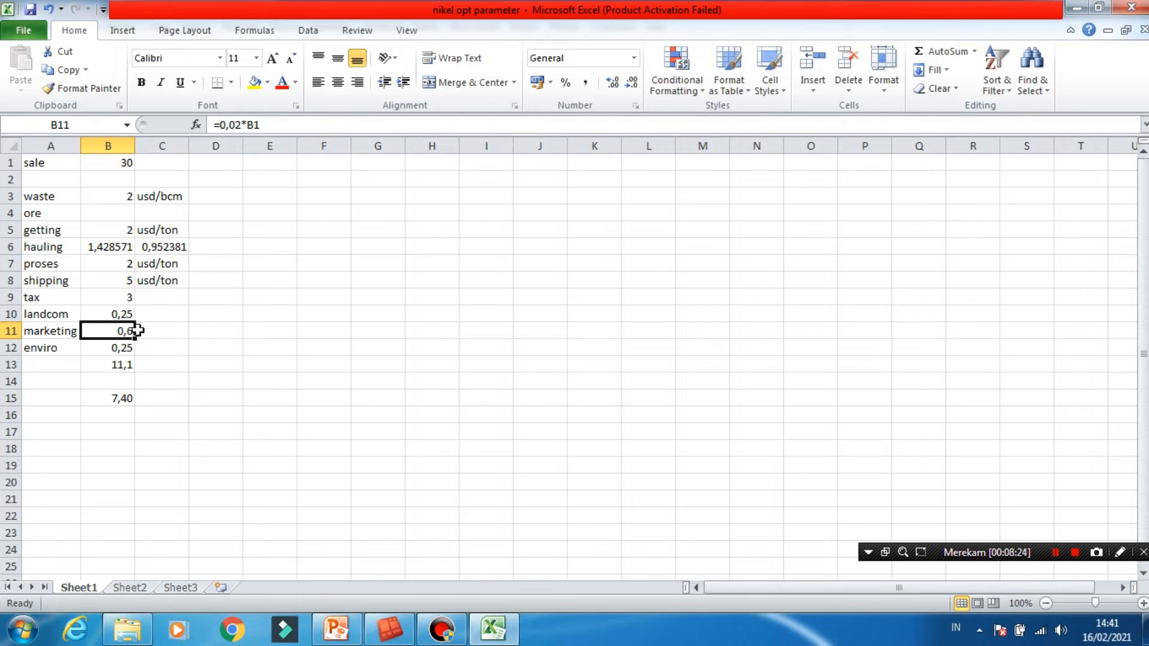
left_click(125, 350)
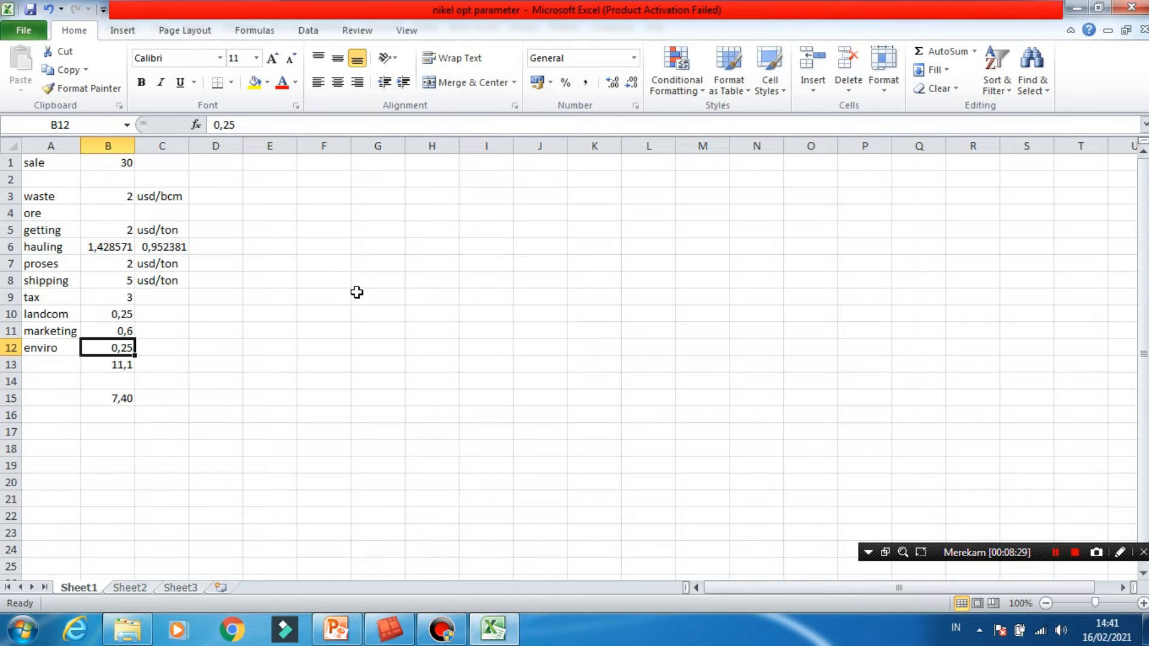
- Inspect the total ore cost formula in B13 and the formula in B15 that converts that total
left_click(127, 365)
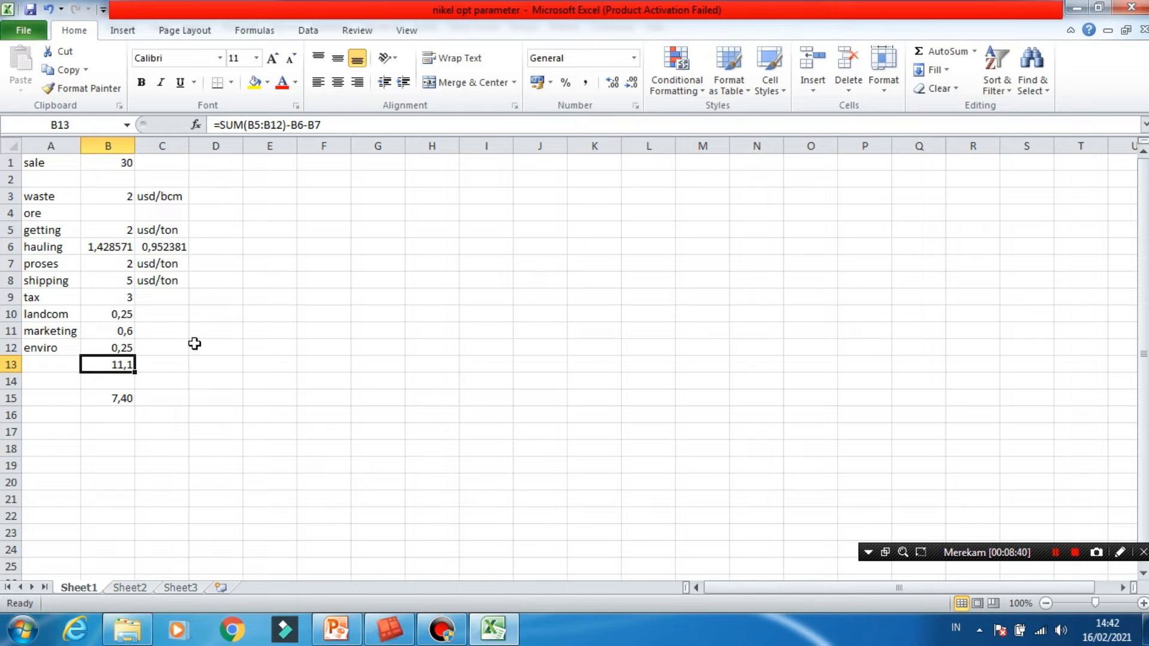
left_click(47, 232)
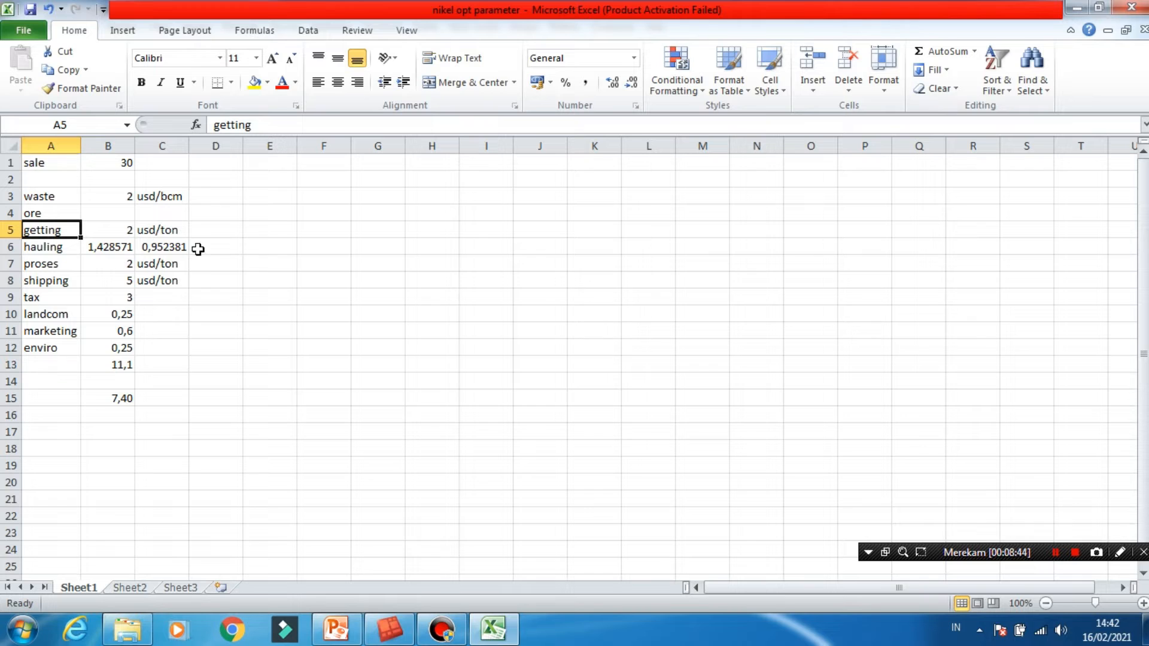
left_click(134, 230)
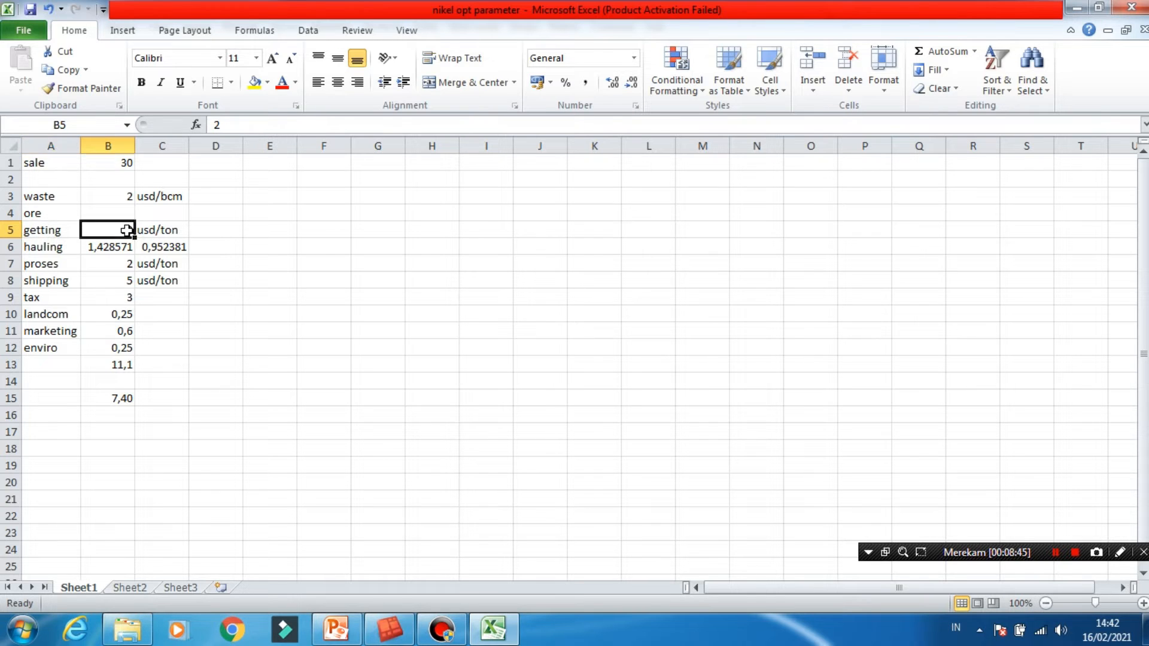
left_click(128, 347)
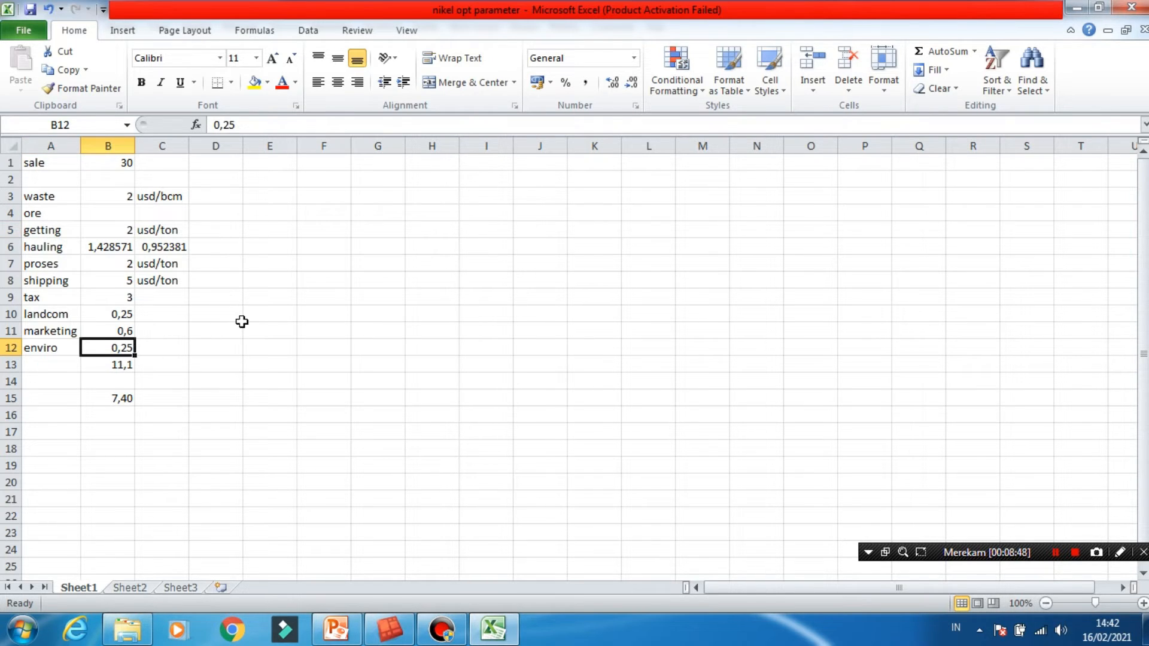
left_click(126, 365)
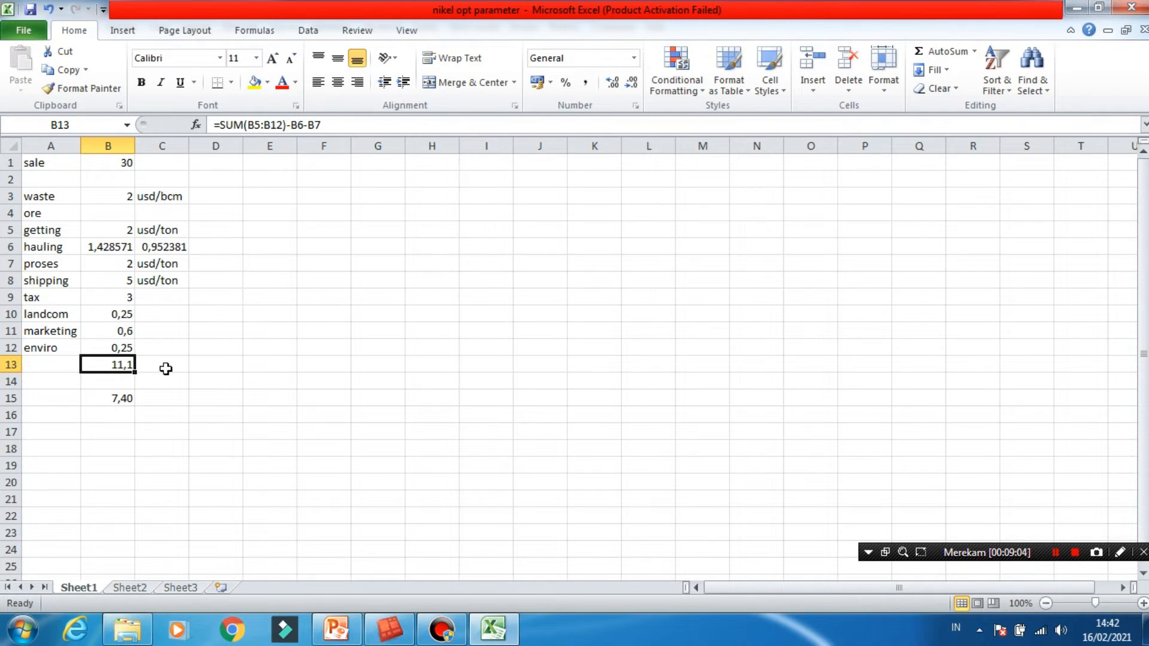
left_click(119, 399)
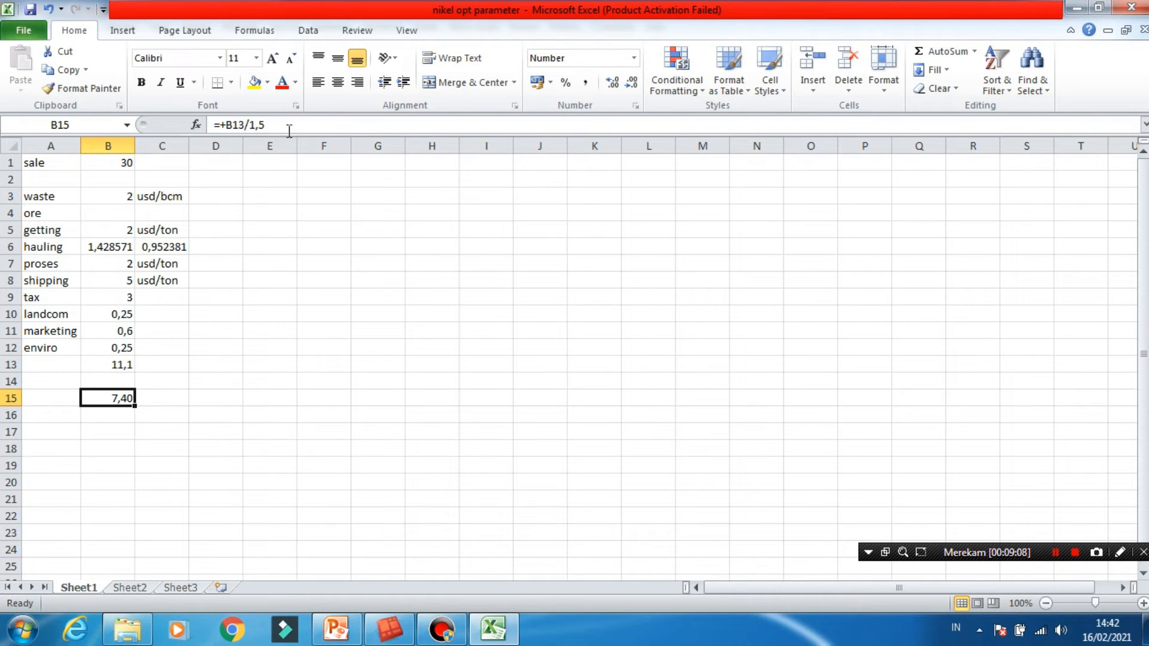
left_click(123, 365)
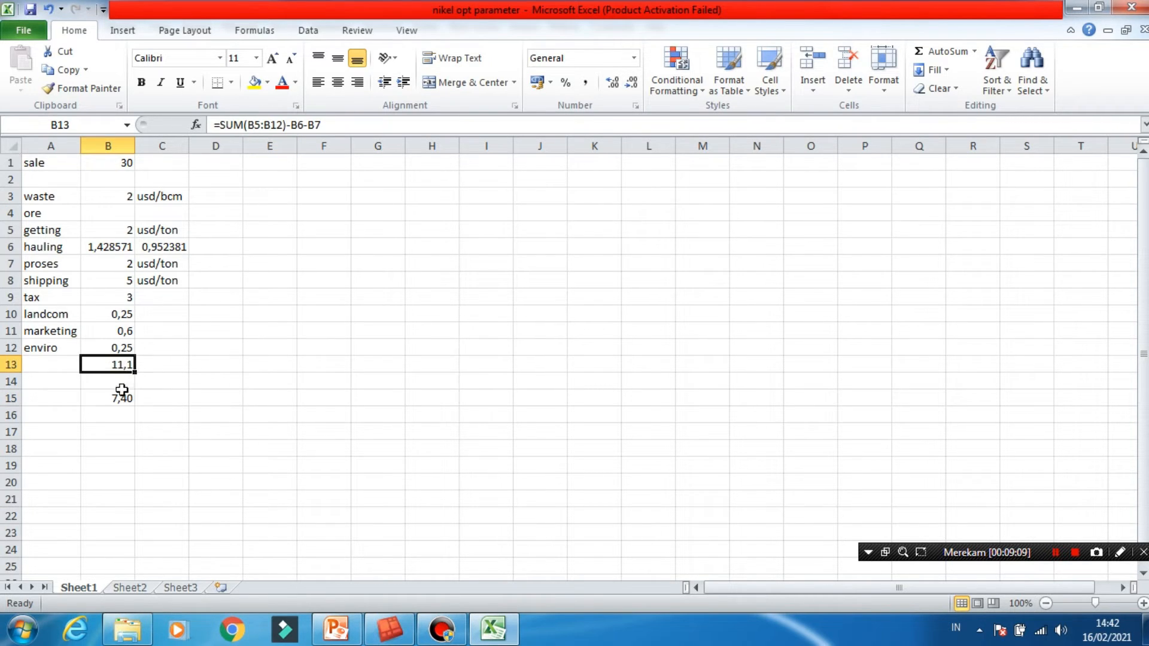
left_click(117, 397)
left_click(277, 126)
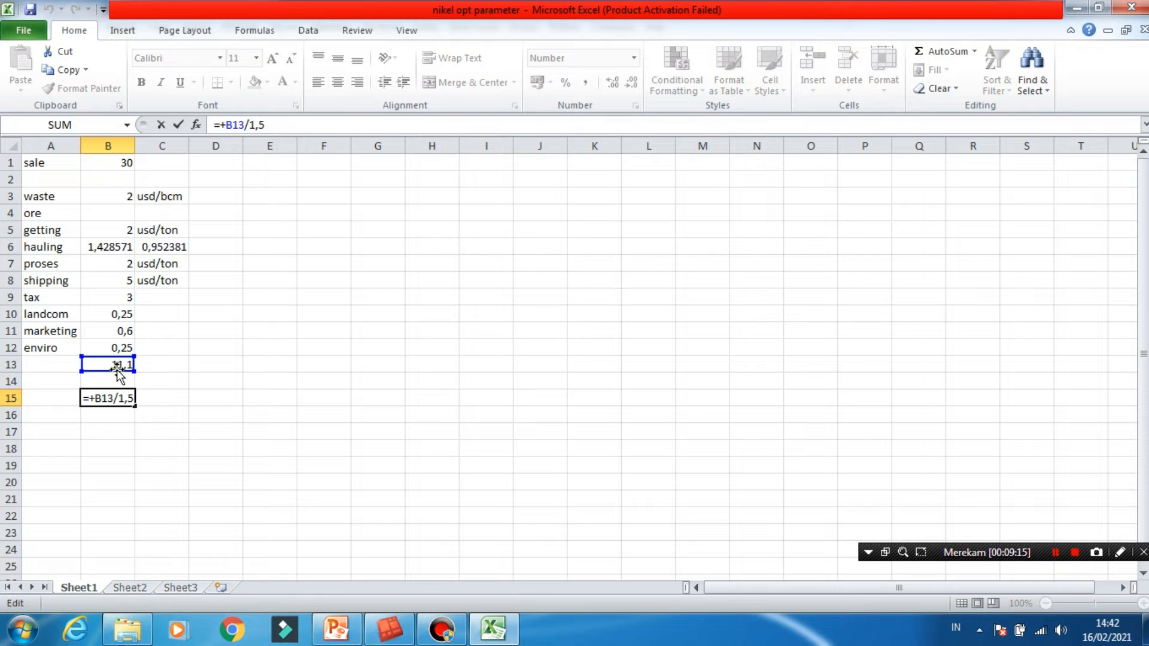
left_click(161, 395)
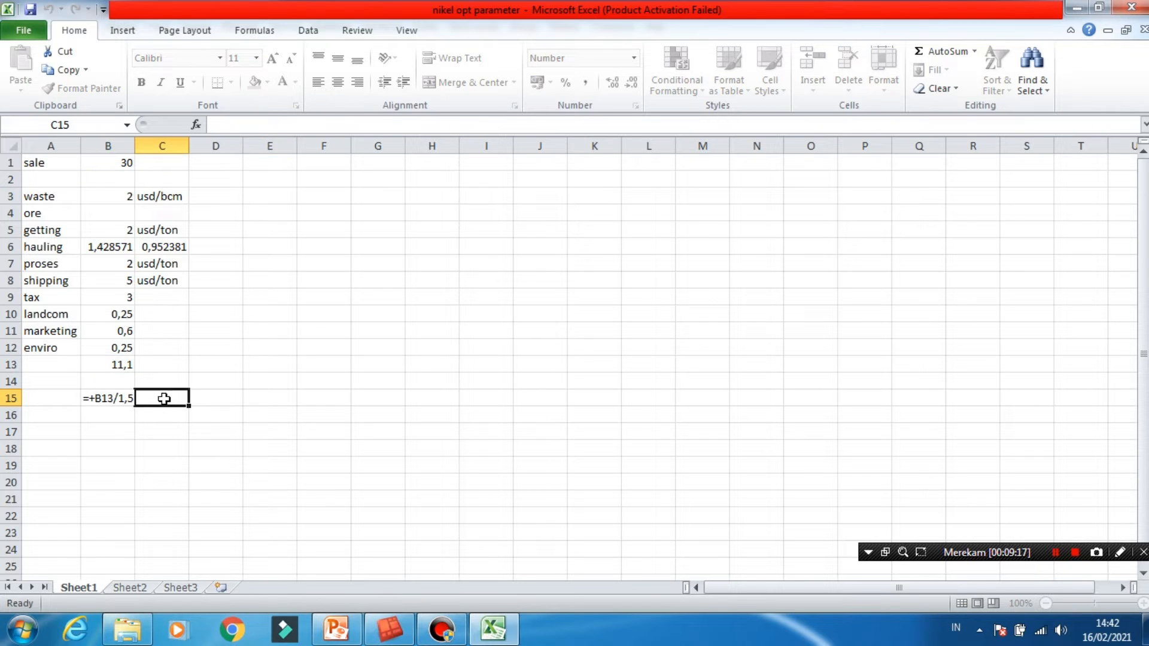
left_click(128, 397)
- Enter the unit label "bcm" in cell C15 beside the converted ore cost
left_click(159, 400)
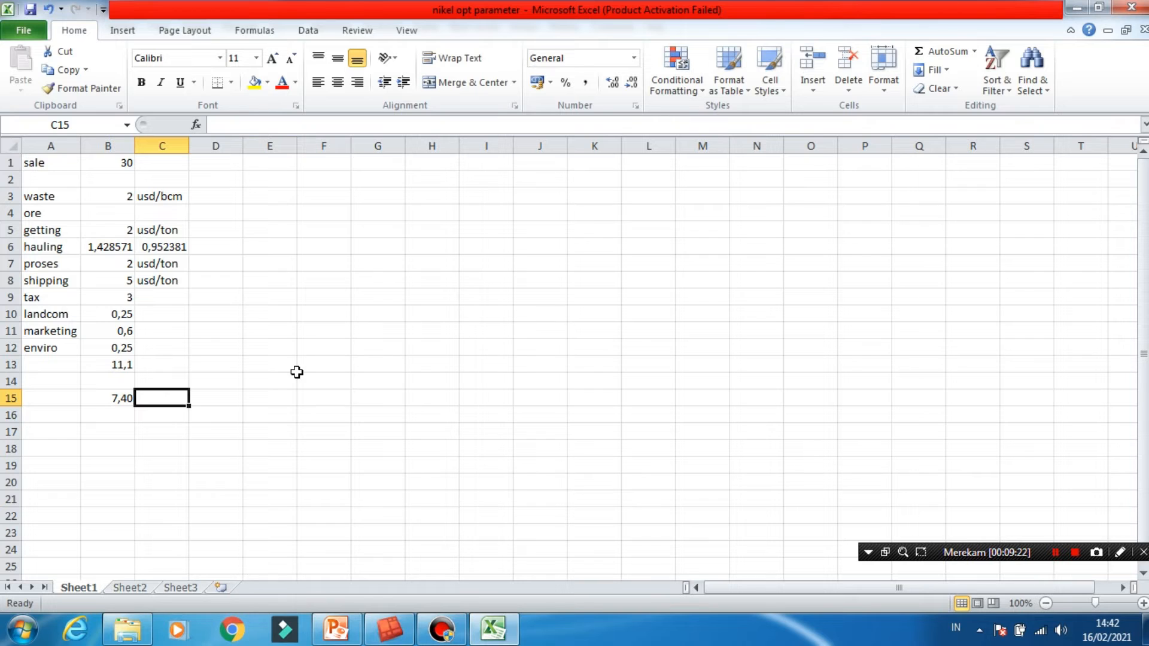
type("bcm")
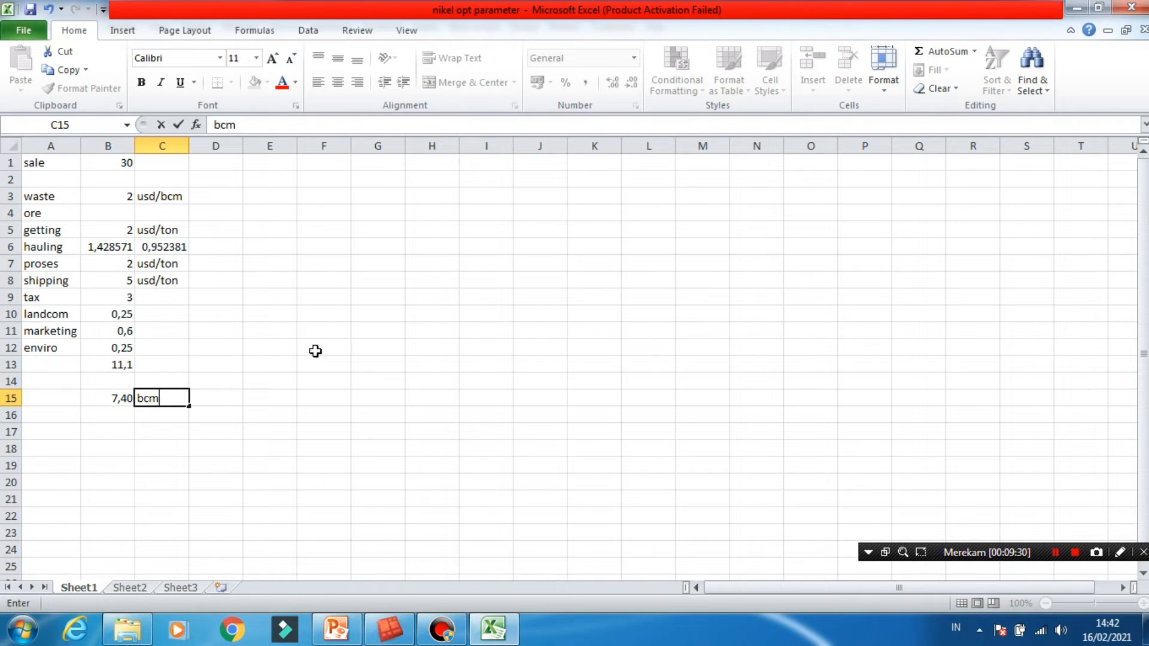
left_click(211, 400)
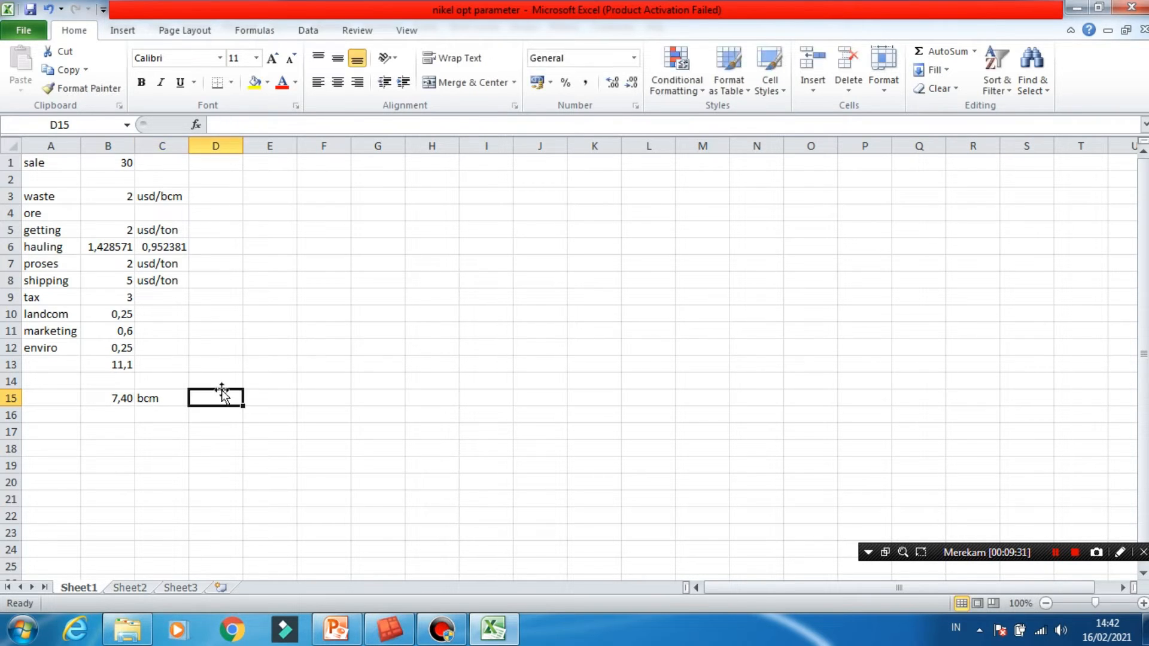
left_click(123, 406)
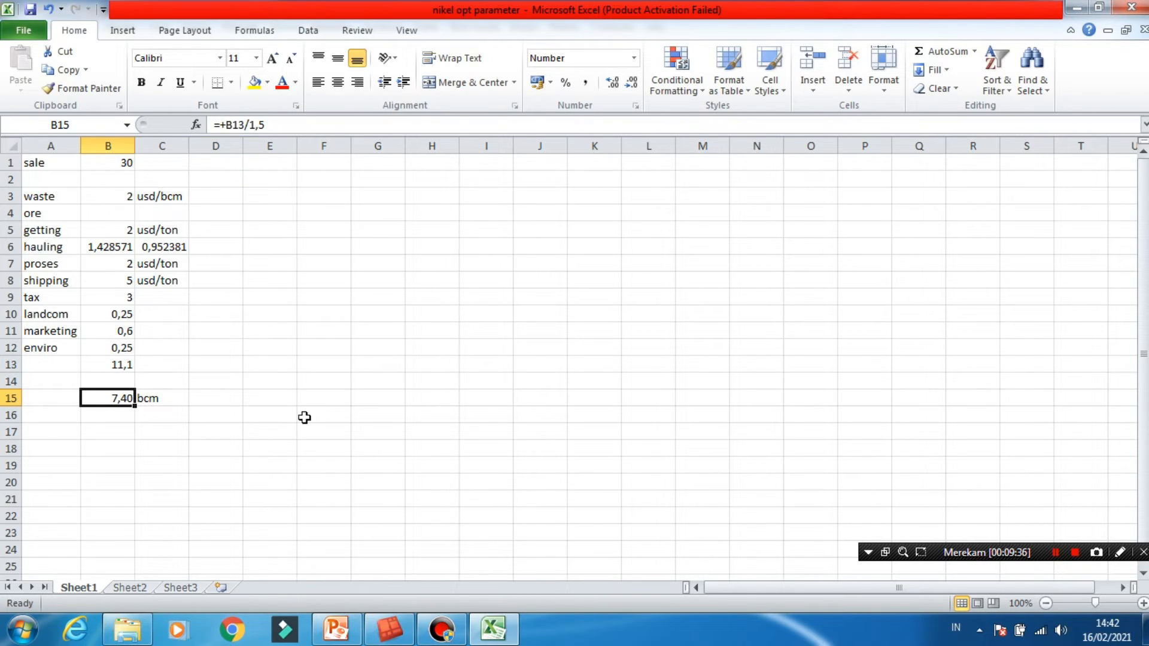
left_click(371, 377)
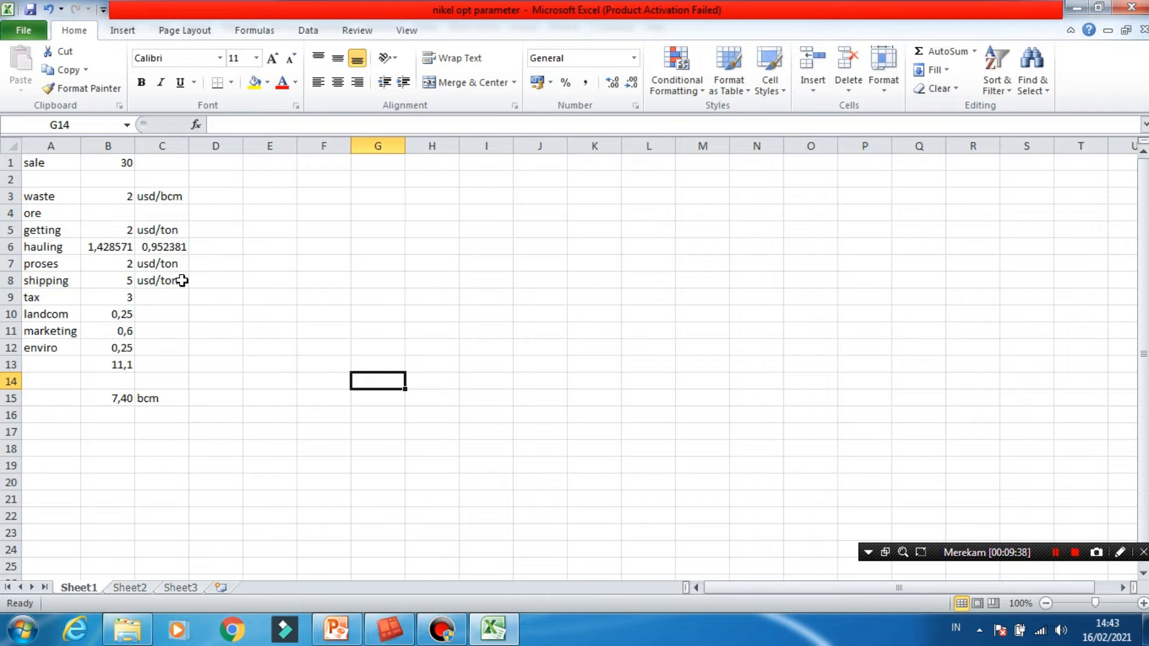
left_click(51, 264)
left_click(52, 282)
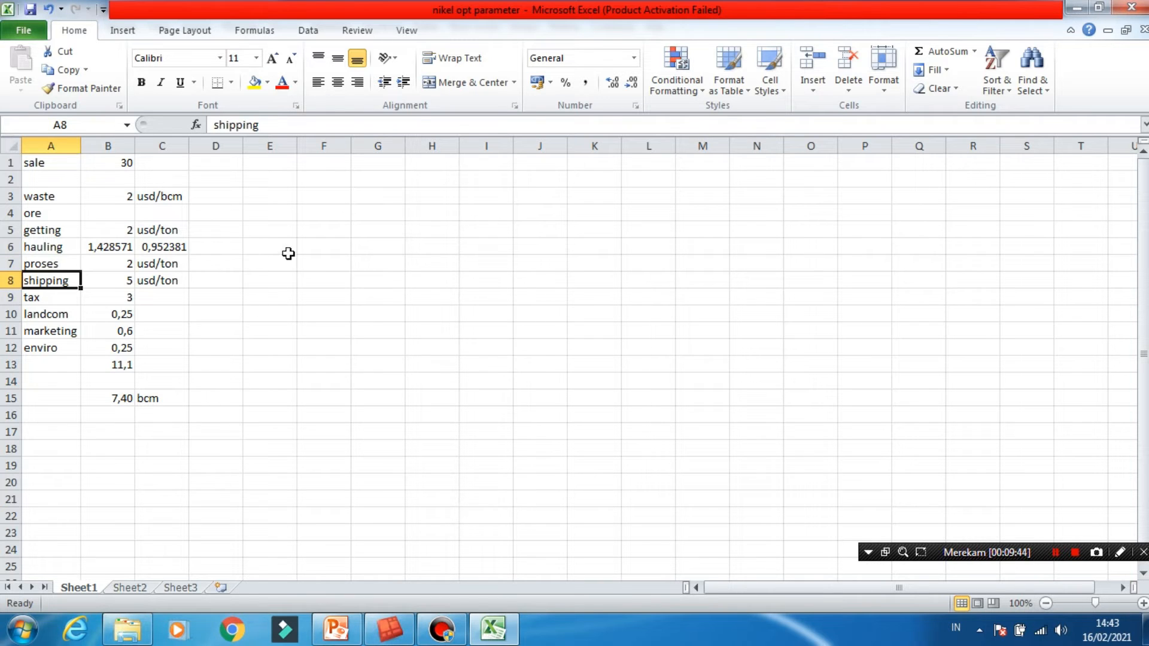
- Review the proses and shipping costs in B7 and B8 and the tax formula in B9
left_click(119, 273)
left_click(124, 261)
left_click(122, 284)
left_click(148, 266)
left_click(122, 262)
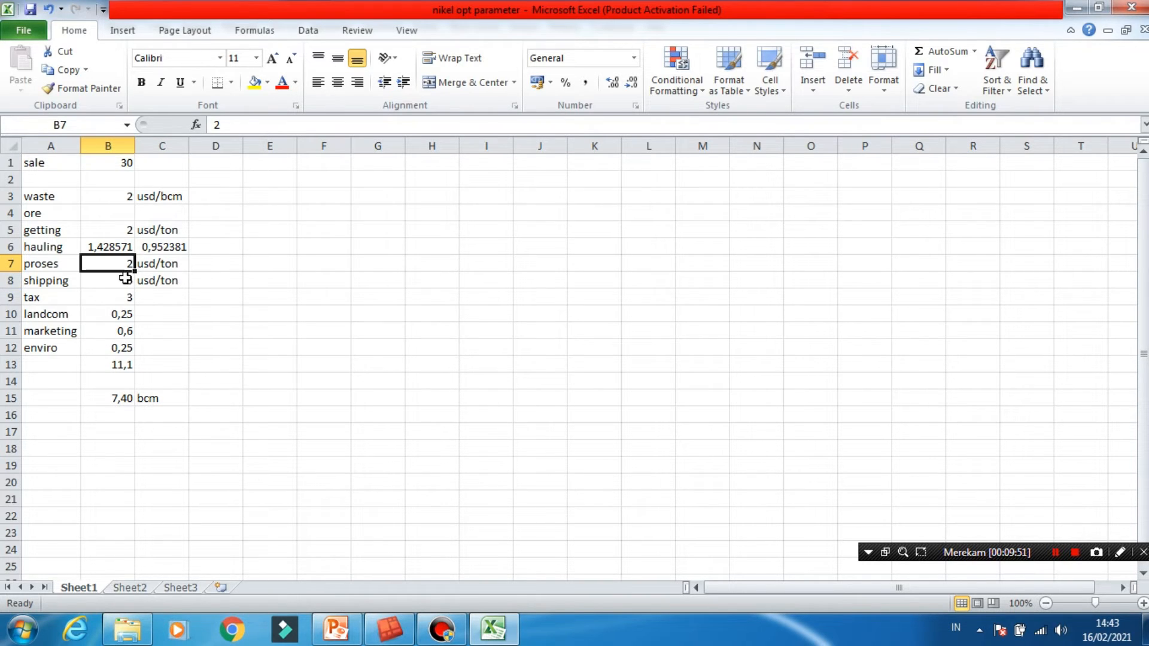
left_click(119, 281)
left_click(122, 263)
left_click(123, 292)
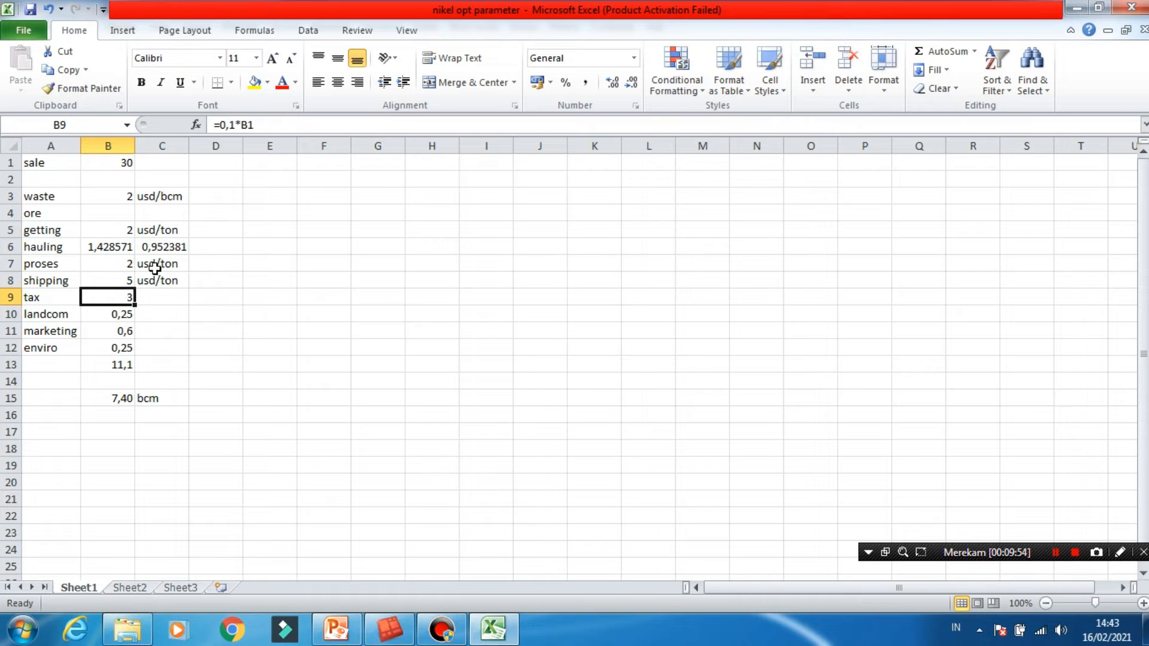
- Compare the ore getting cost in B5 with the waste cost in B3
left_click(119, 231)
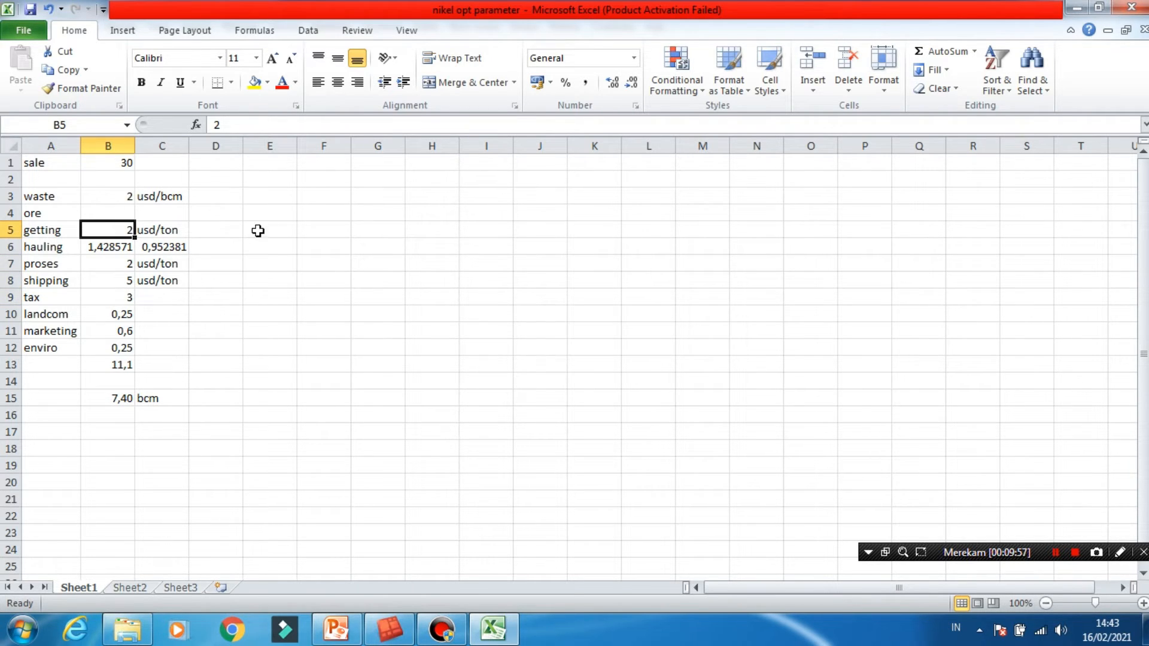
left_click(120, 213)
left_click(121, 195)
left_click(122, 213)
left_click(118, 234)
left_click(124, 196)
left_click(119, 232)
left_click(124, 199)
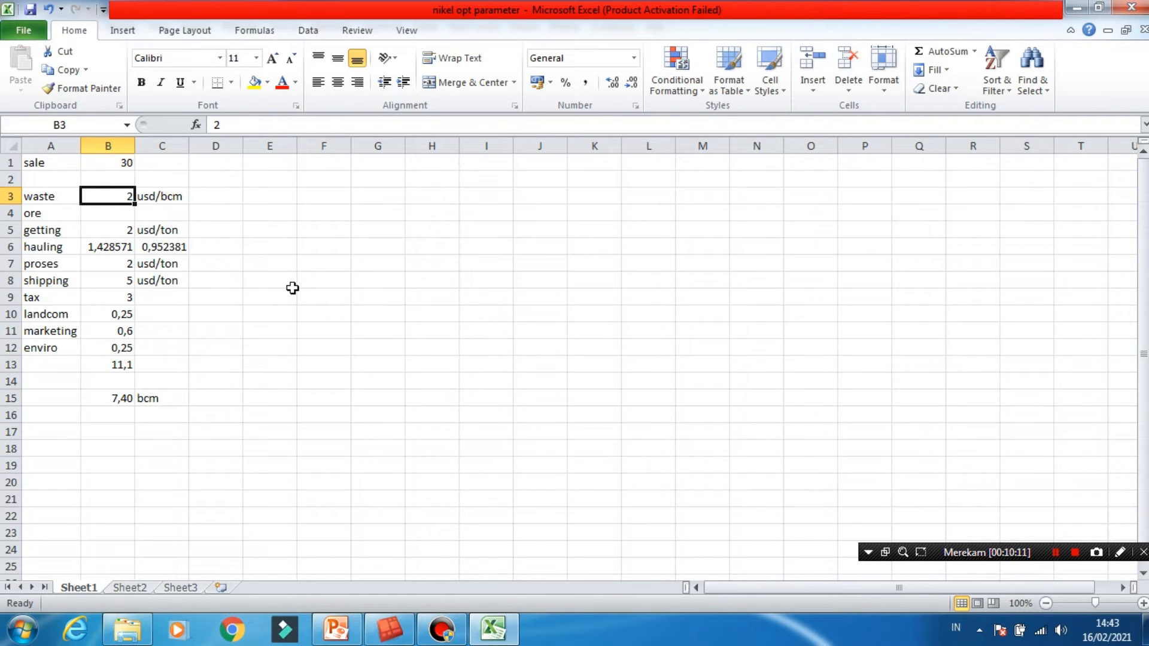
- Switch to Surpac and add an integer attribute named "material" to the block model
left_click(489, 629)
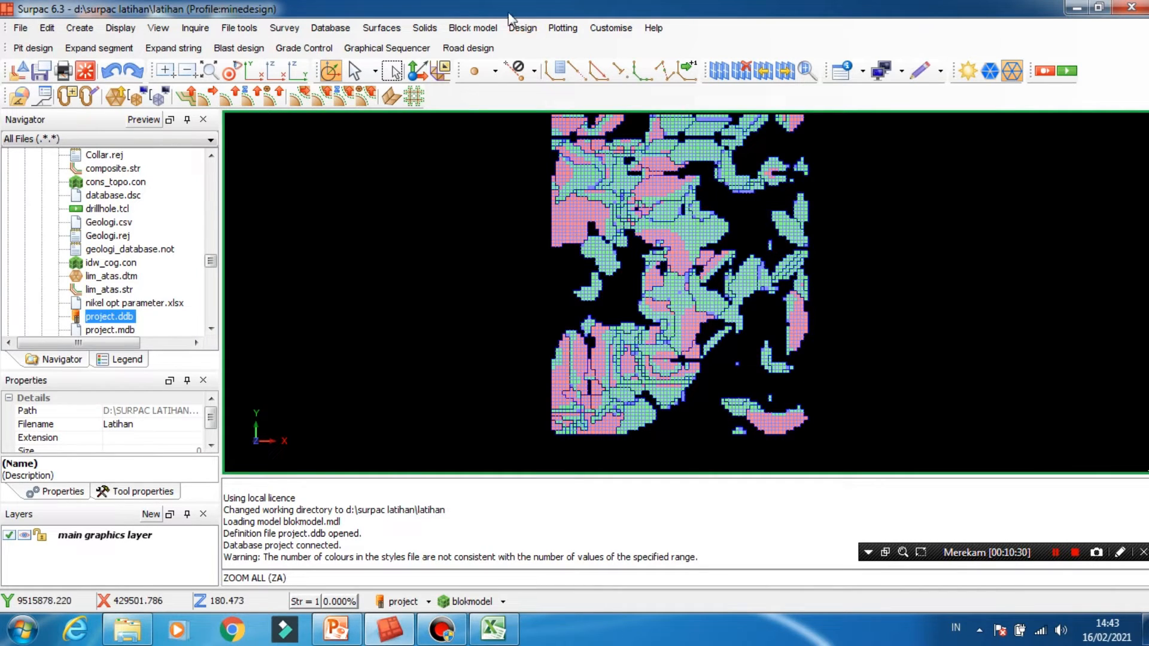
left_click(485, 30)
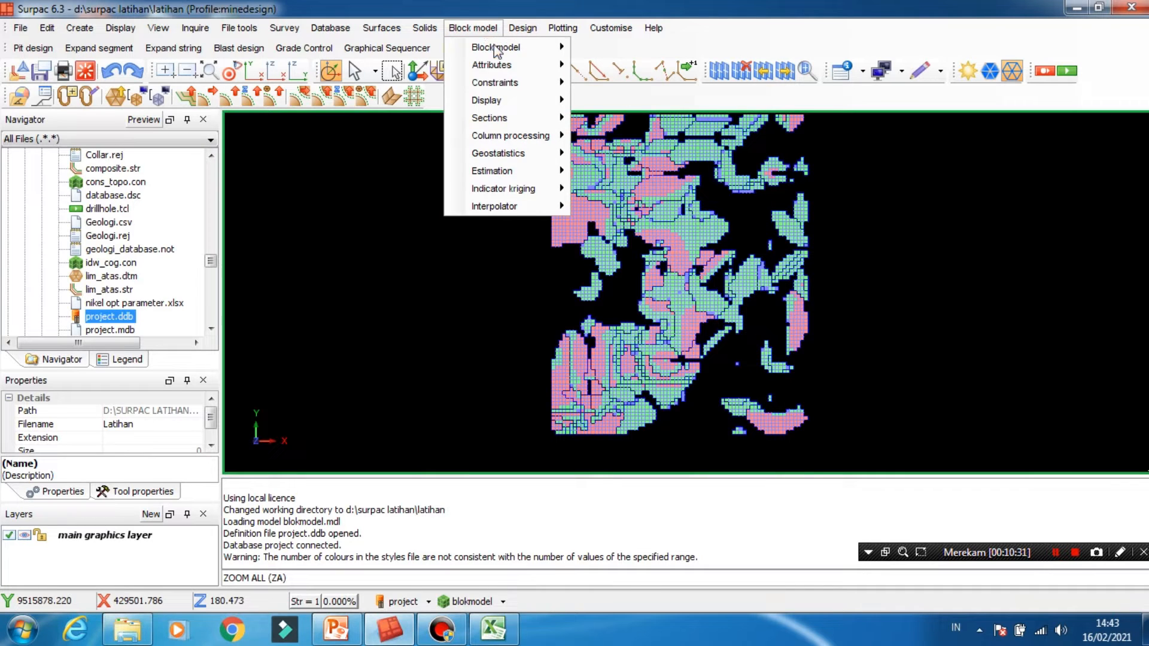
mouse_move(516, 67)
left_click(608, 67)
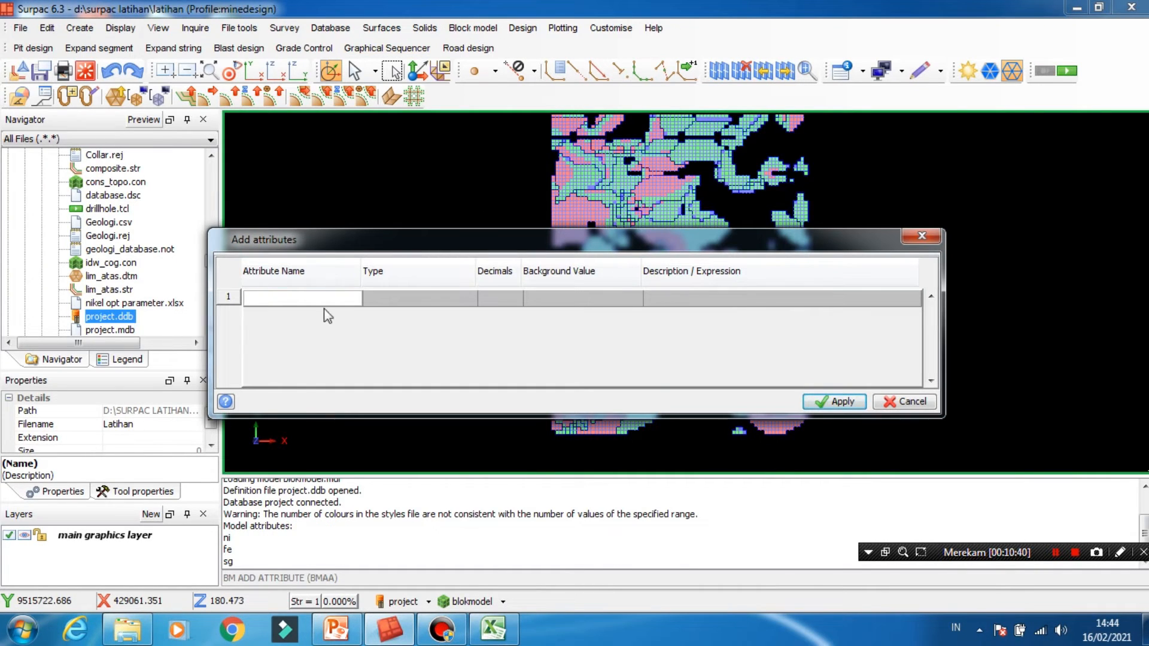
type("material")
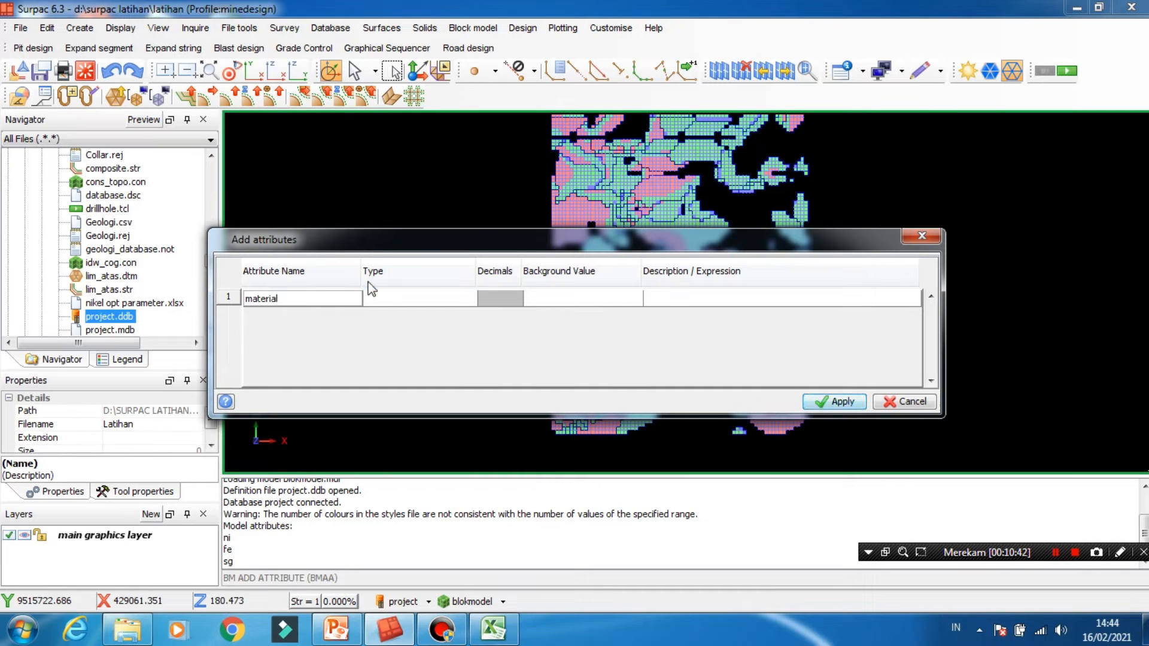
left_click(419, 297)
left_click(422, 341)
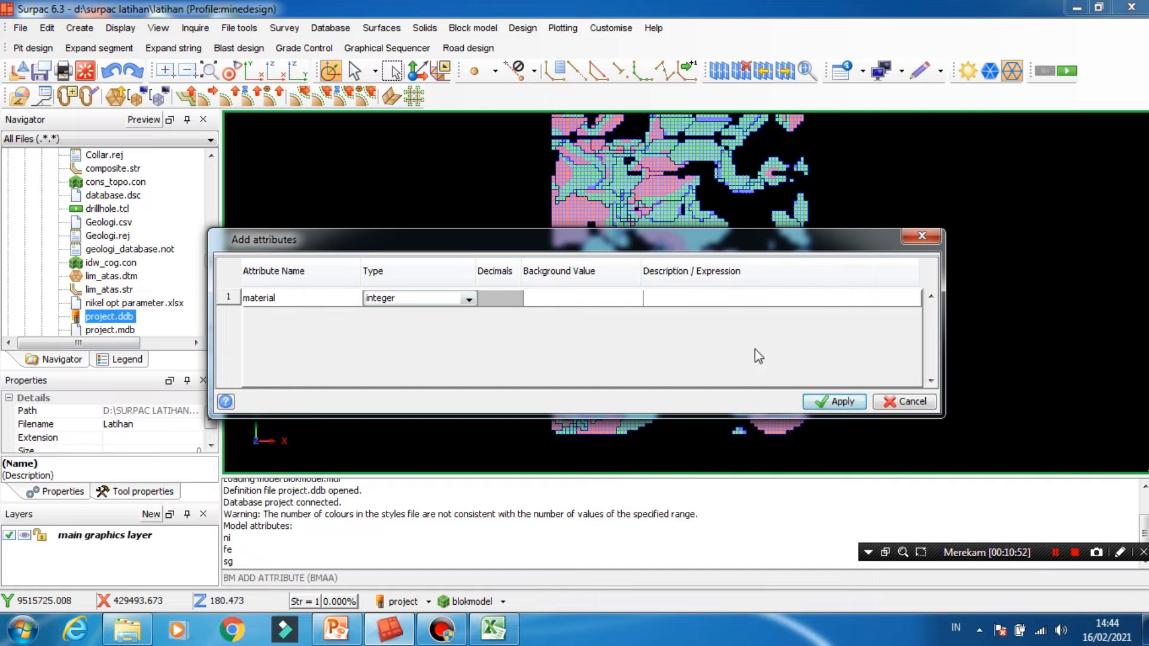
left_click(836, 402)
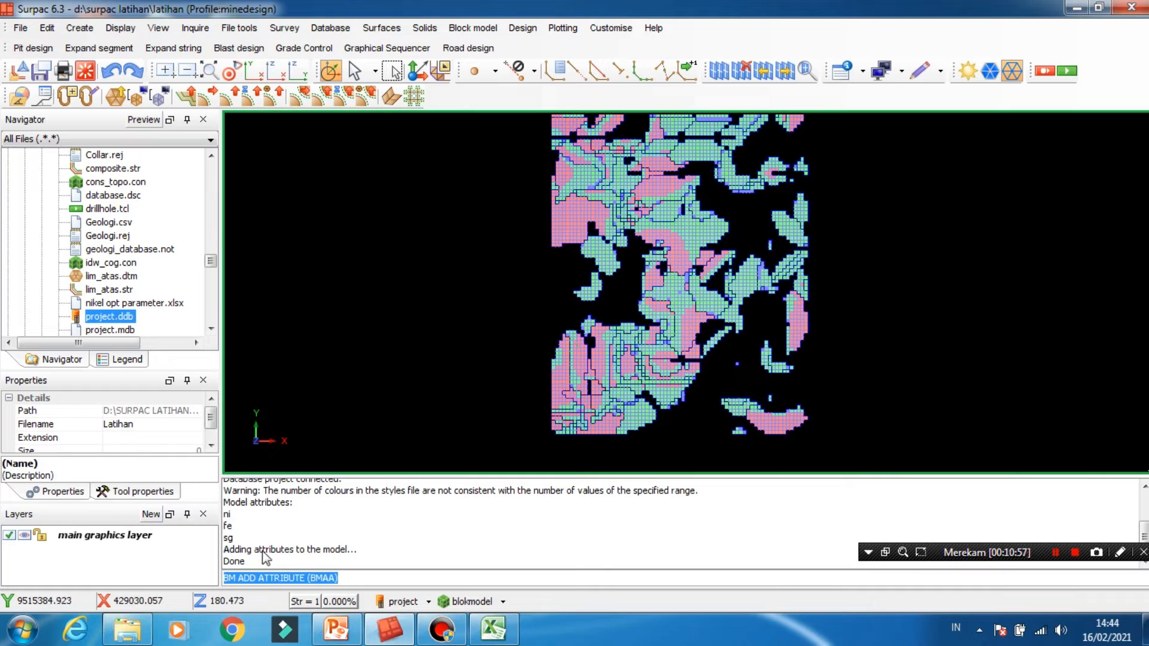
- Set up a direct value assignment of 1 to the material attribute, with constrained interpolation
left_click(458, 30)
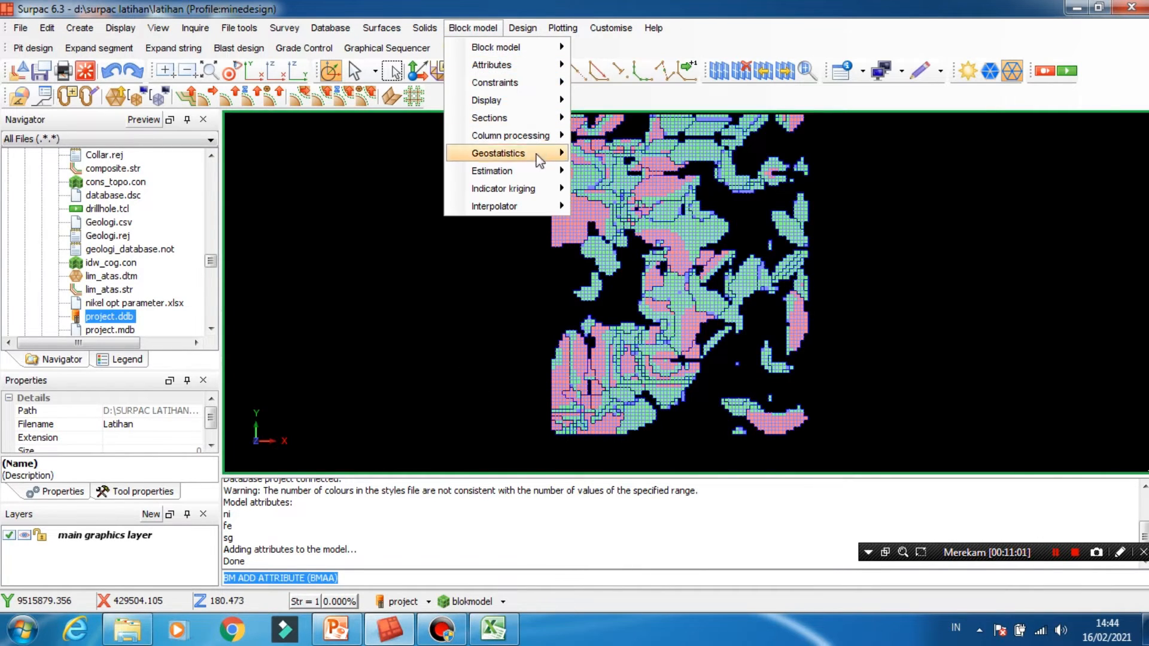
mouse_move(537, 174)
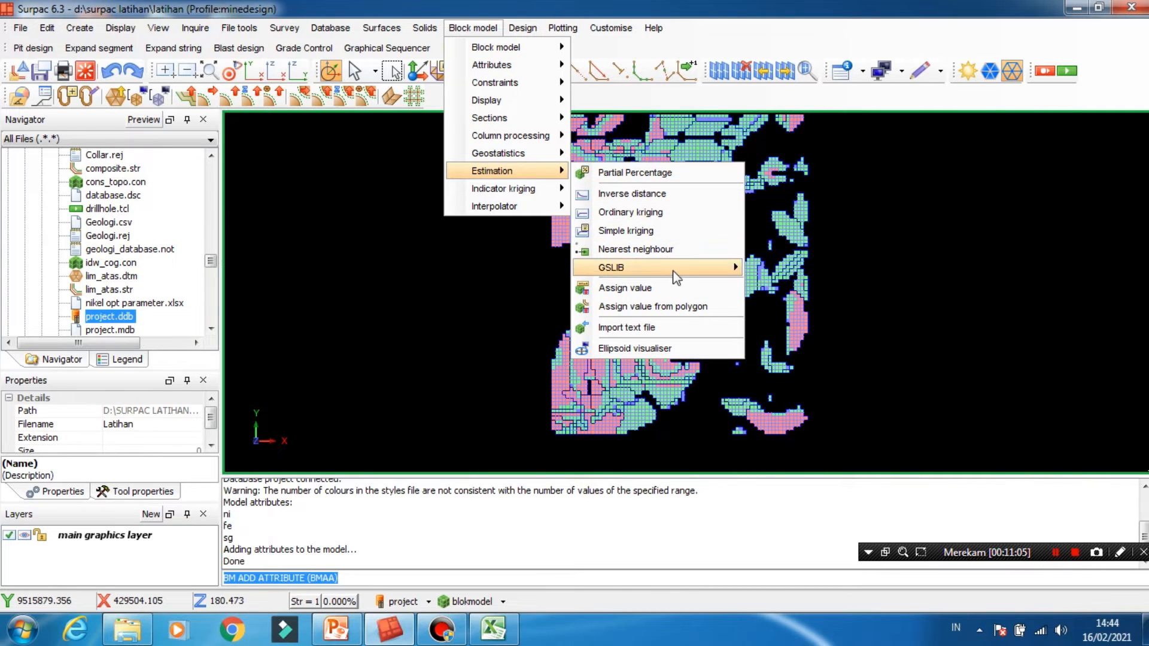
left_click(670, 289)
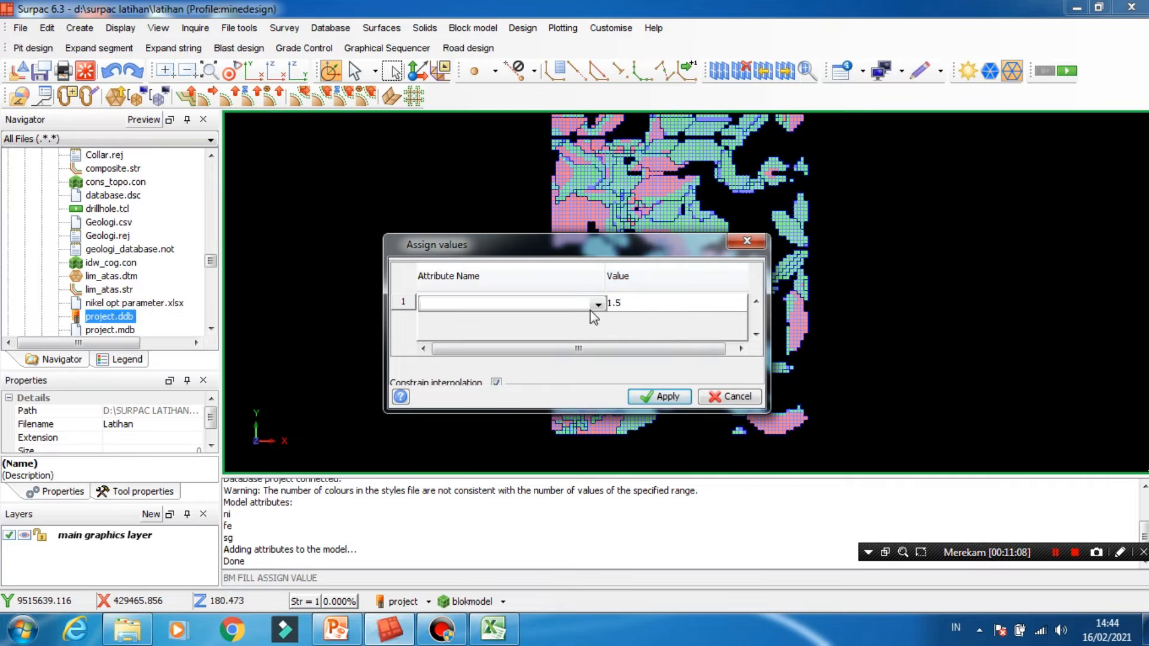
left_click(597, 306)
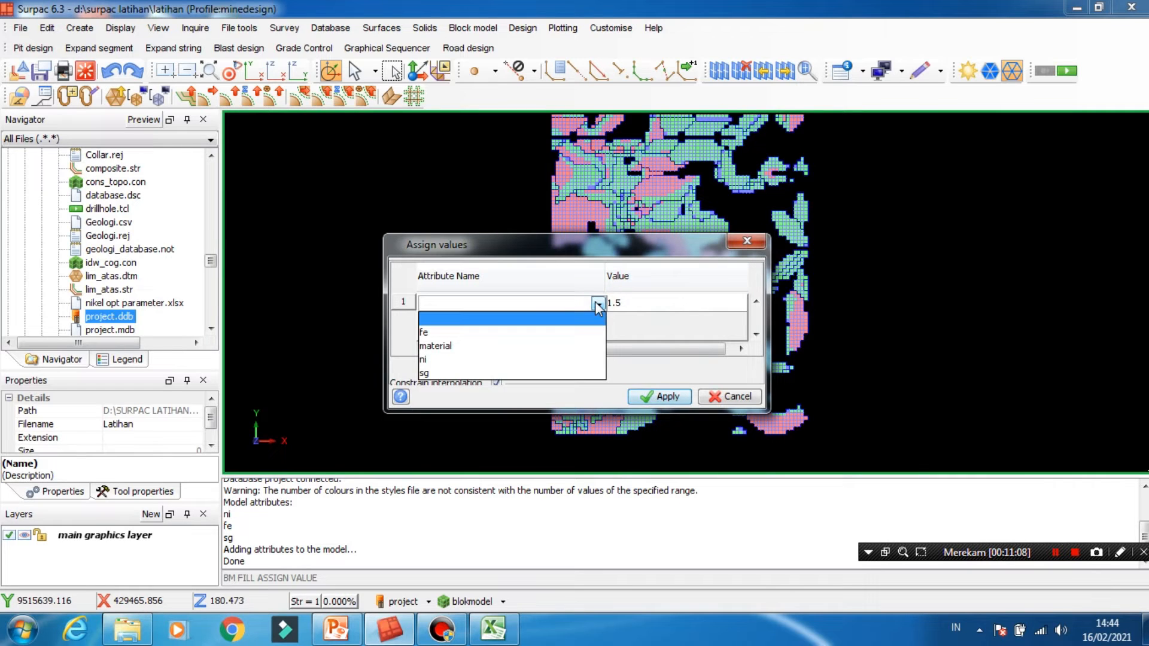
left_click(511, 353)
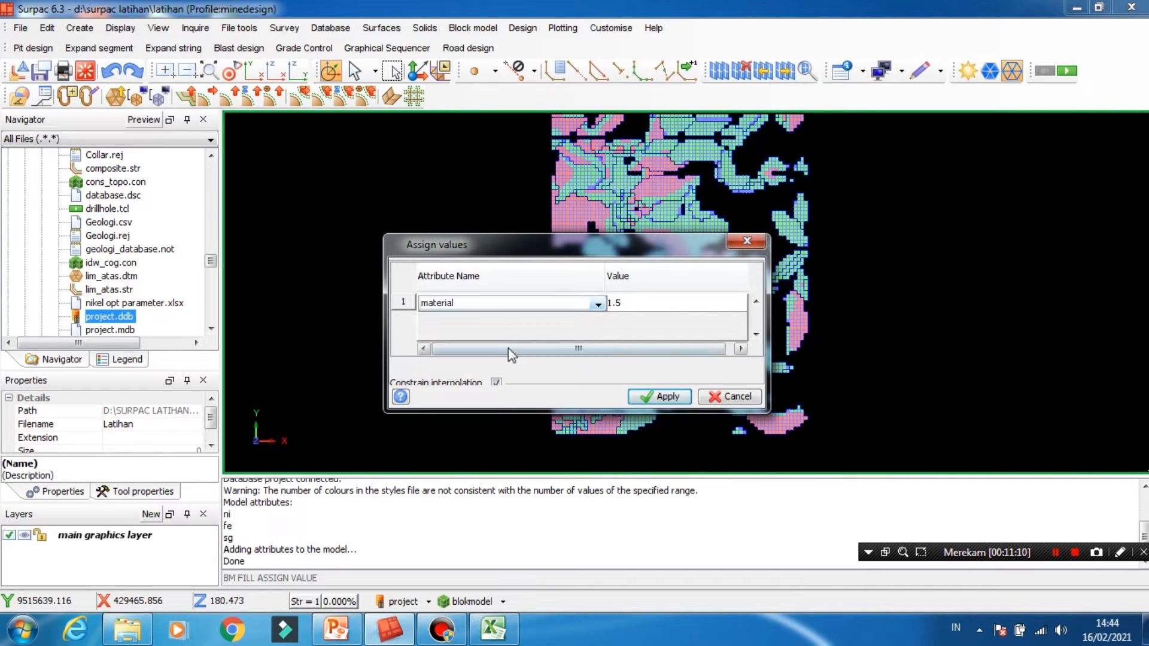
left_click(671, 304)
type("1")
left_click(659, 397)
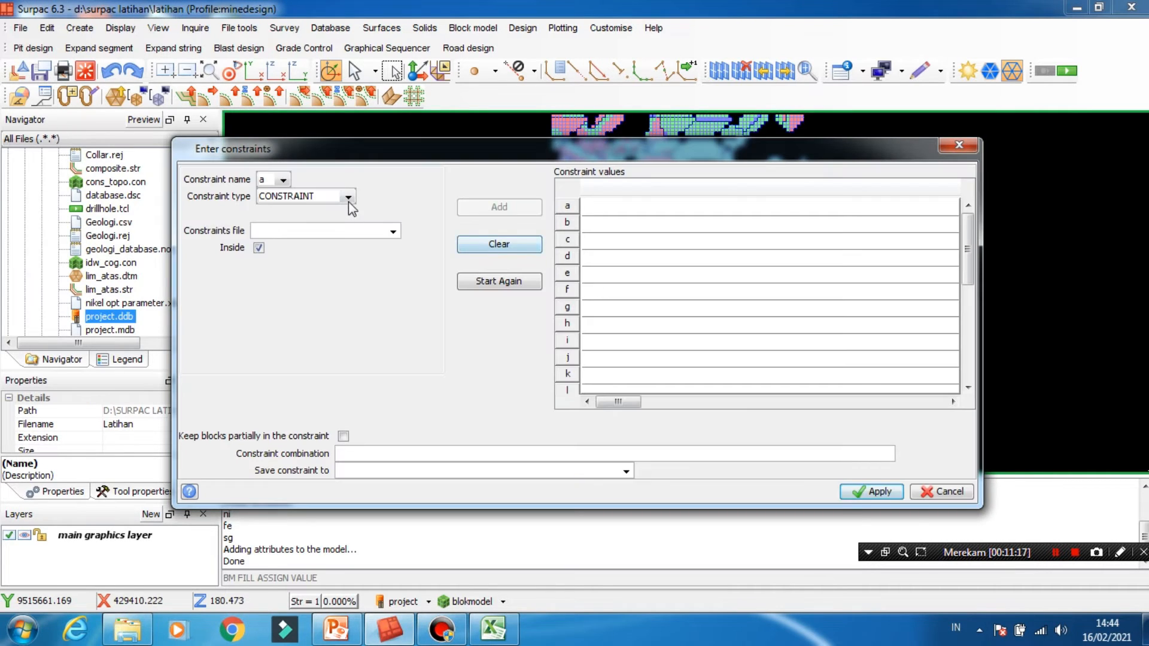
- Constrain the assignment to blocks with ni >= 1.65, run it and overwrite blokmodel.mdl
left_click(348, 198)
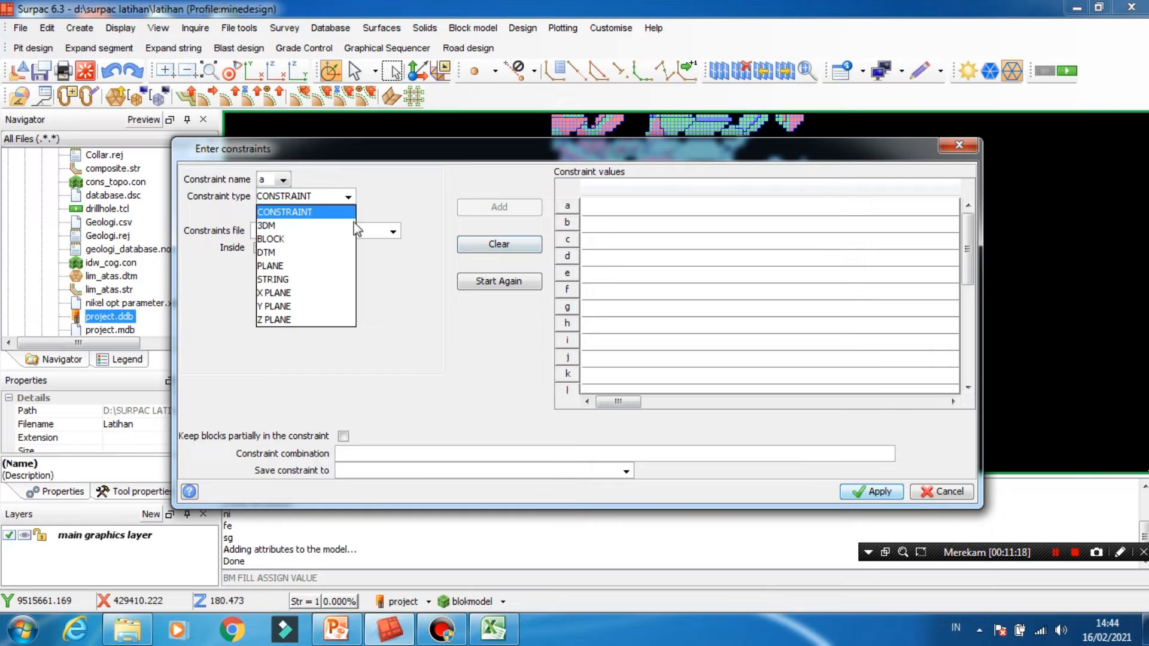
left_click(310, 248)
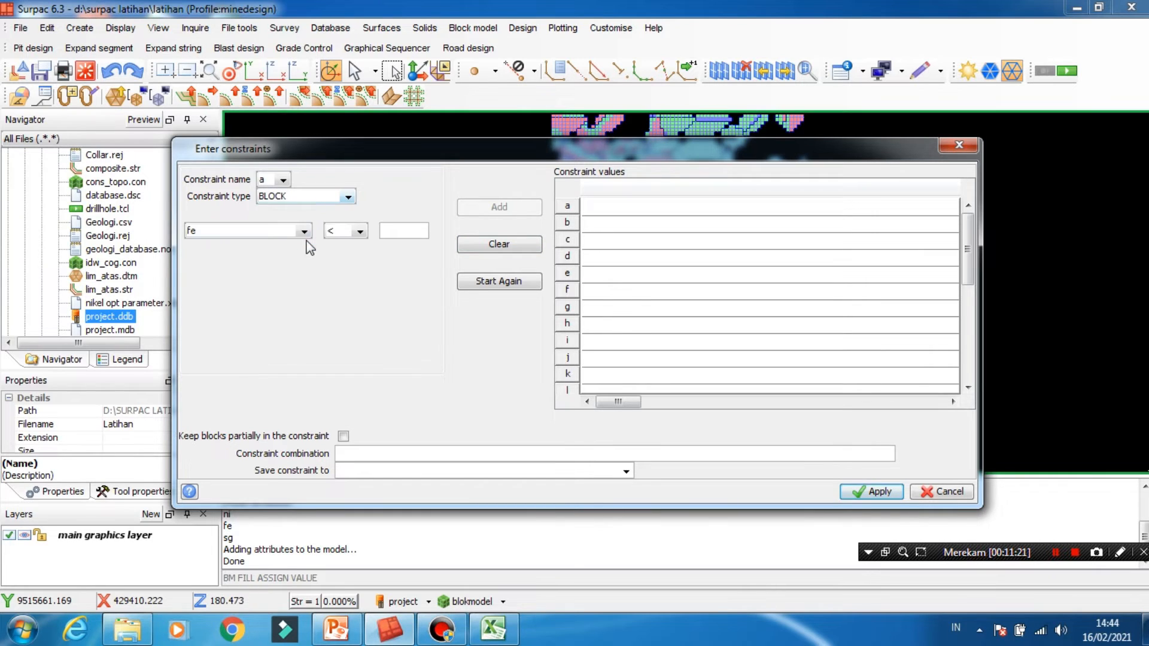
left_click(304, 231)
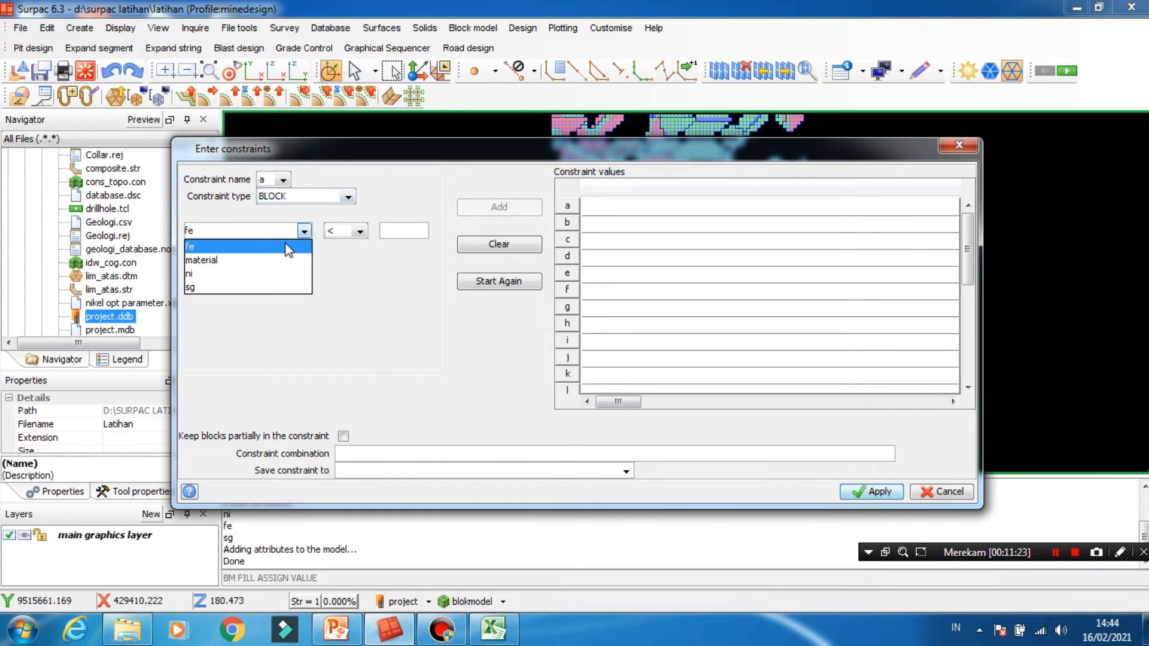
left_click(264, 274)
left_click(359, 231)
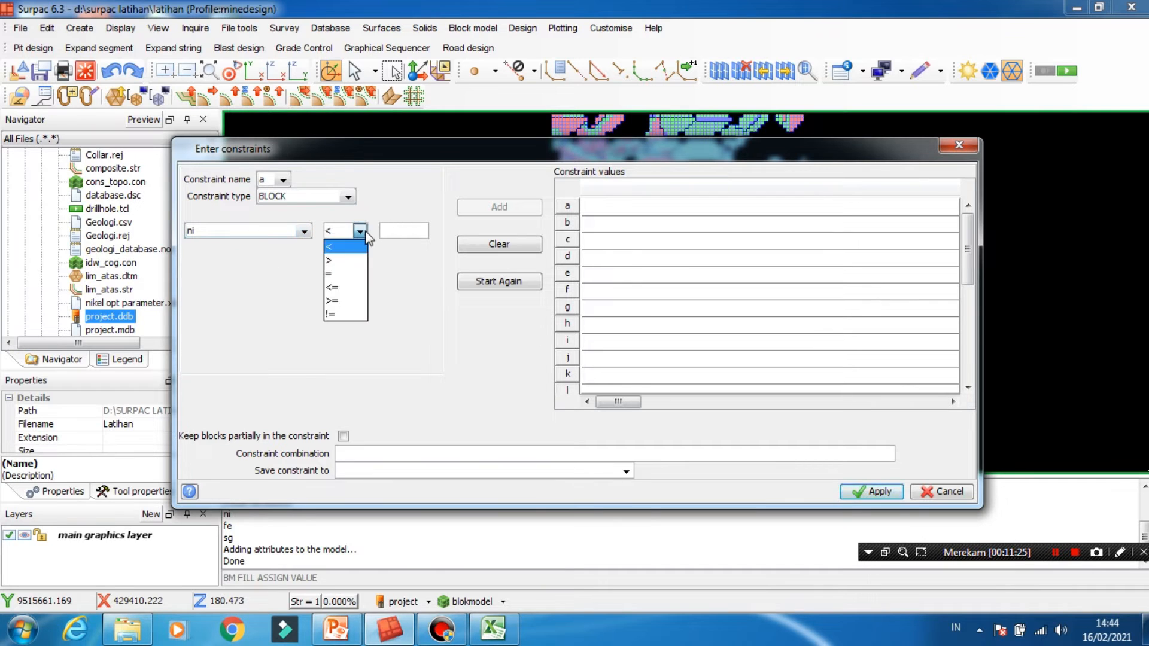
left_click(347, 299)
left_click(396, 232)
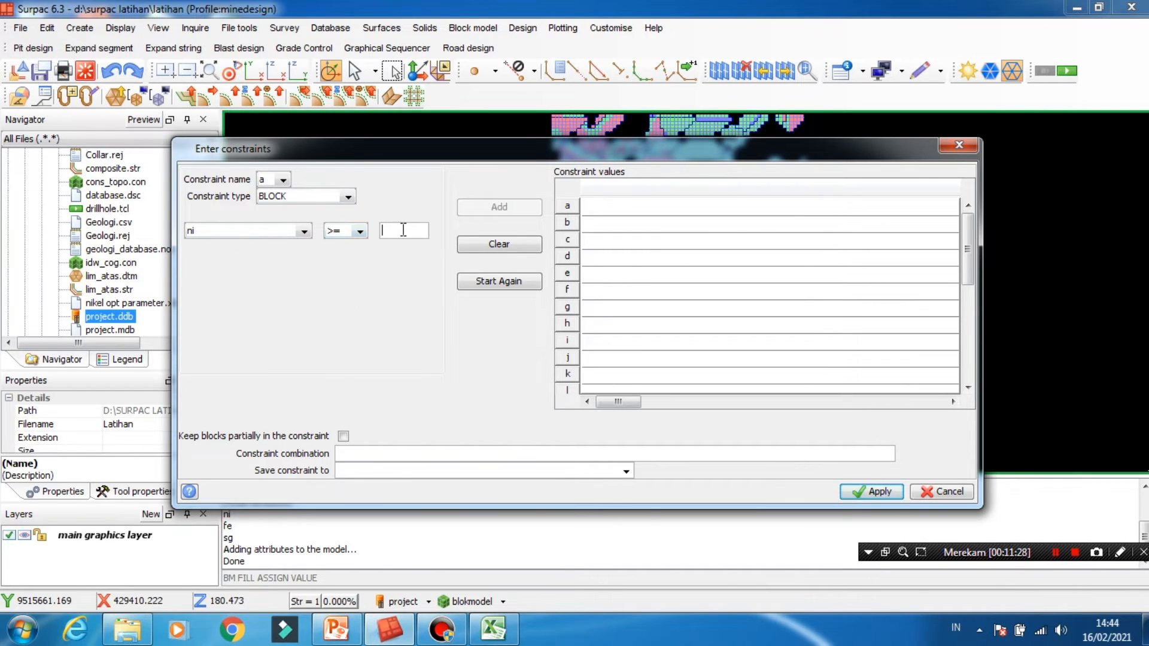
type("1.65")
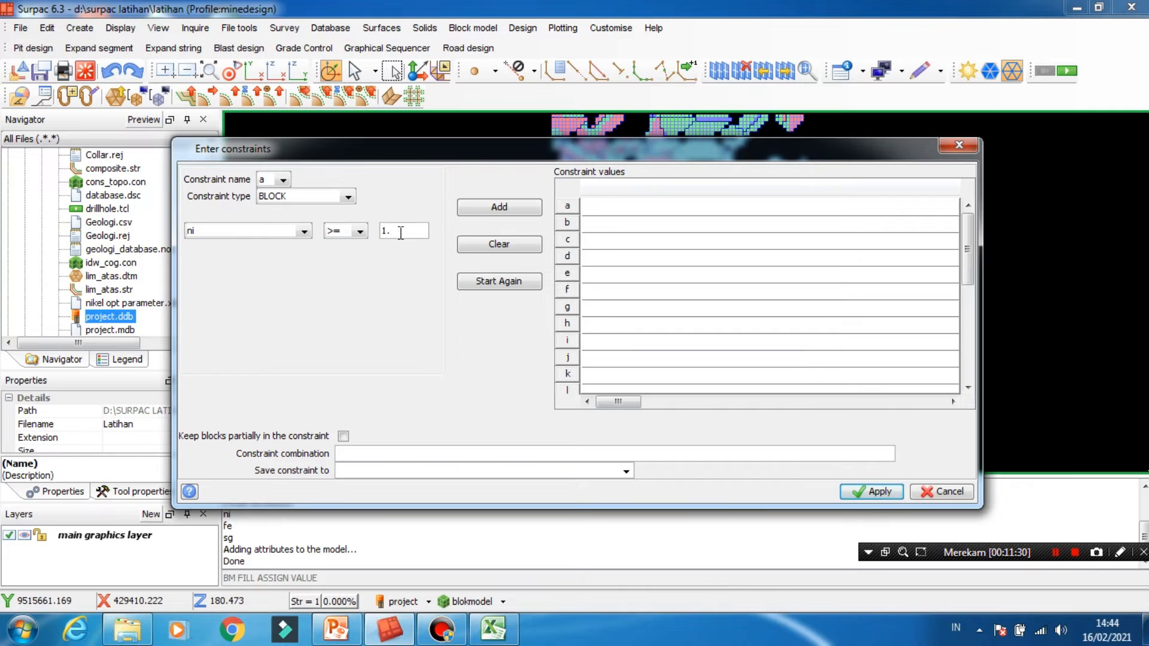
left_click(513, 206)
left_click(872, 492)
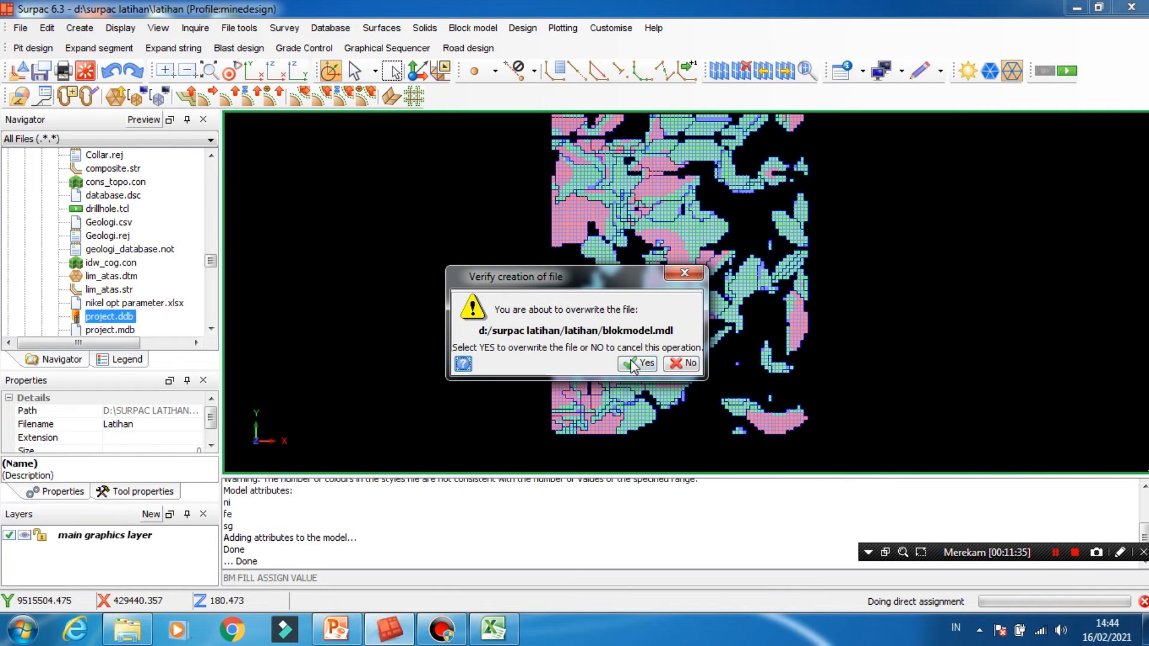
left_click(638, 363)
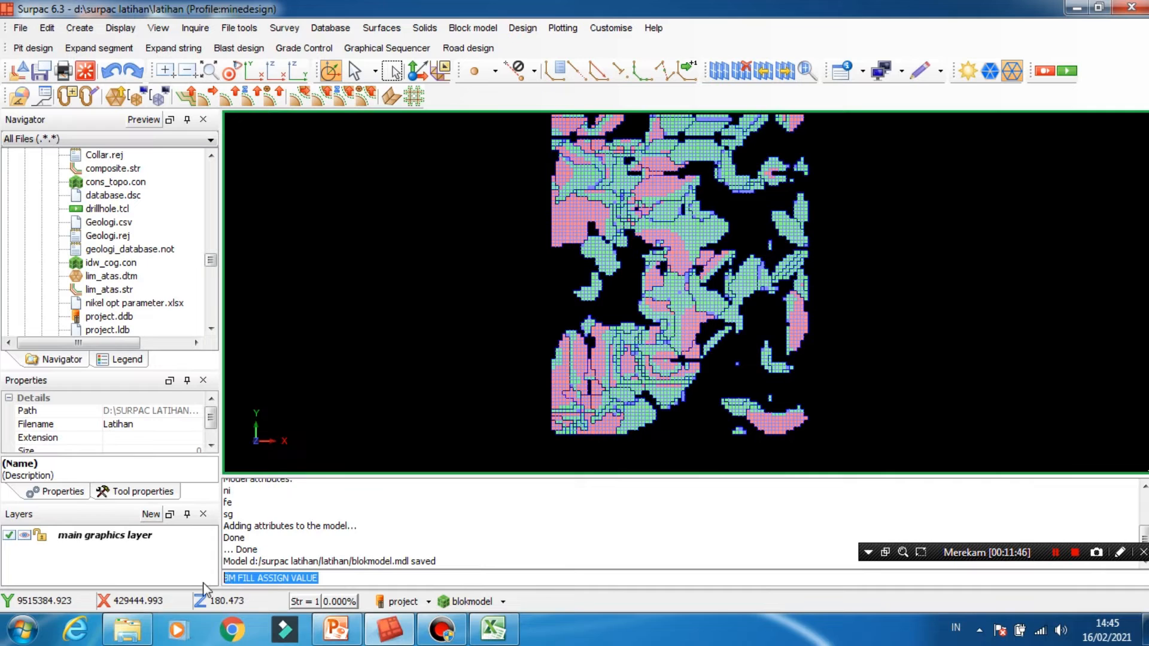
- Run the BM PIT OPTIMISE command with a parameters file named pit_opt
type("BM PIT")
key("End")
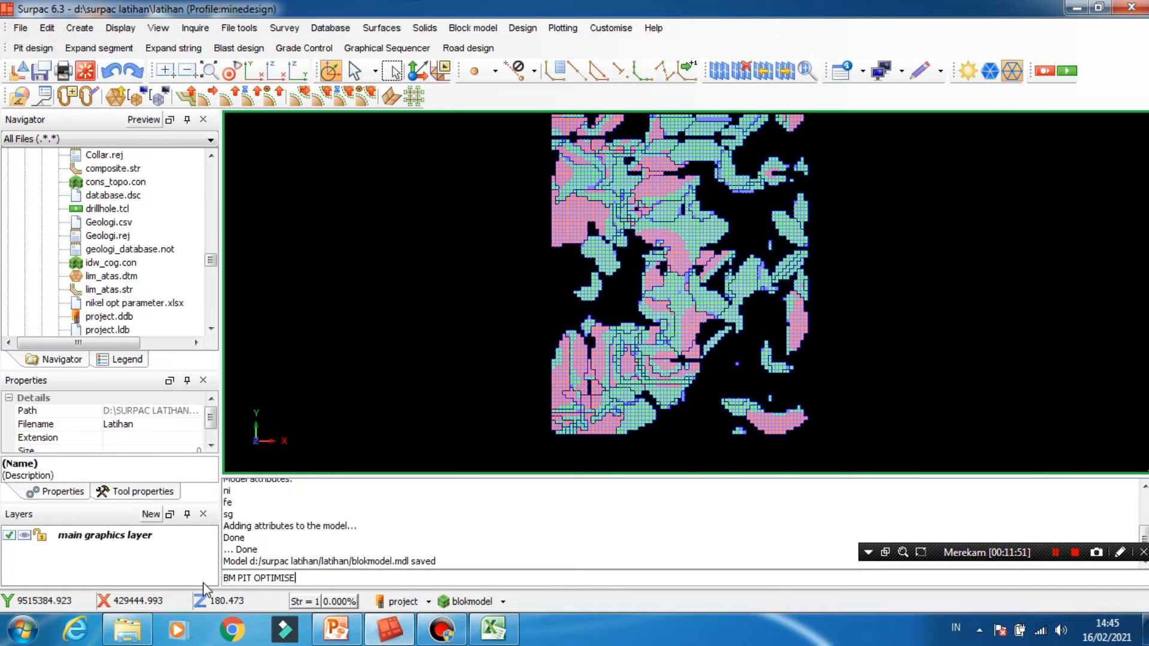
key("Return")
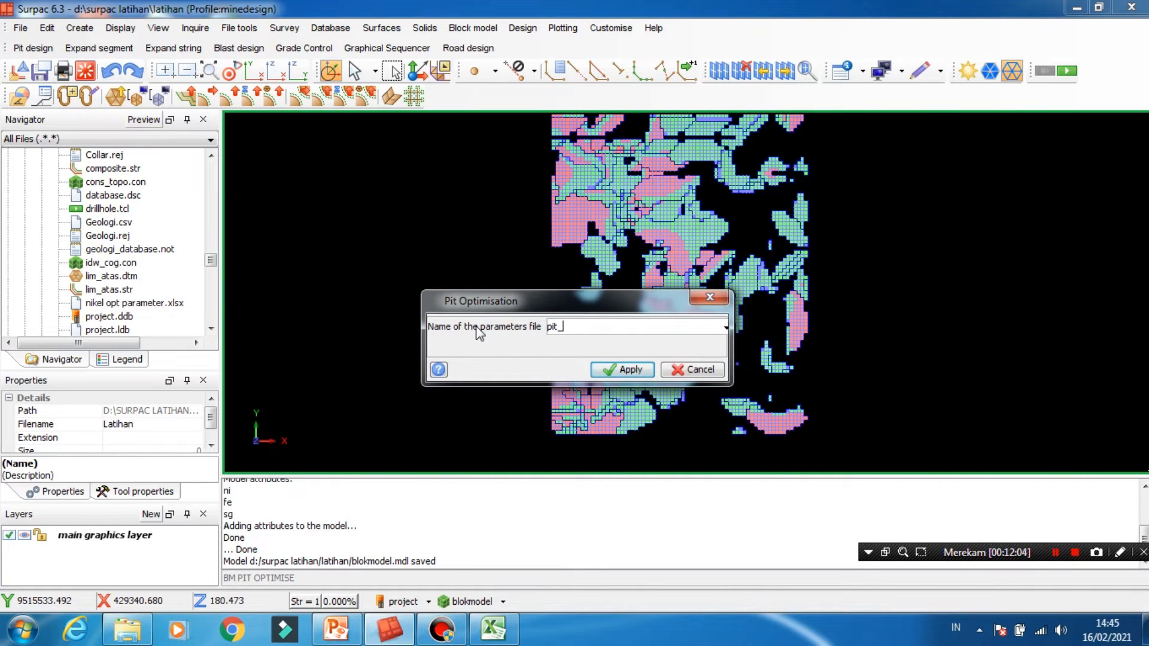
left_click(622, 370)
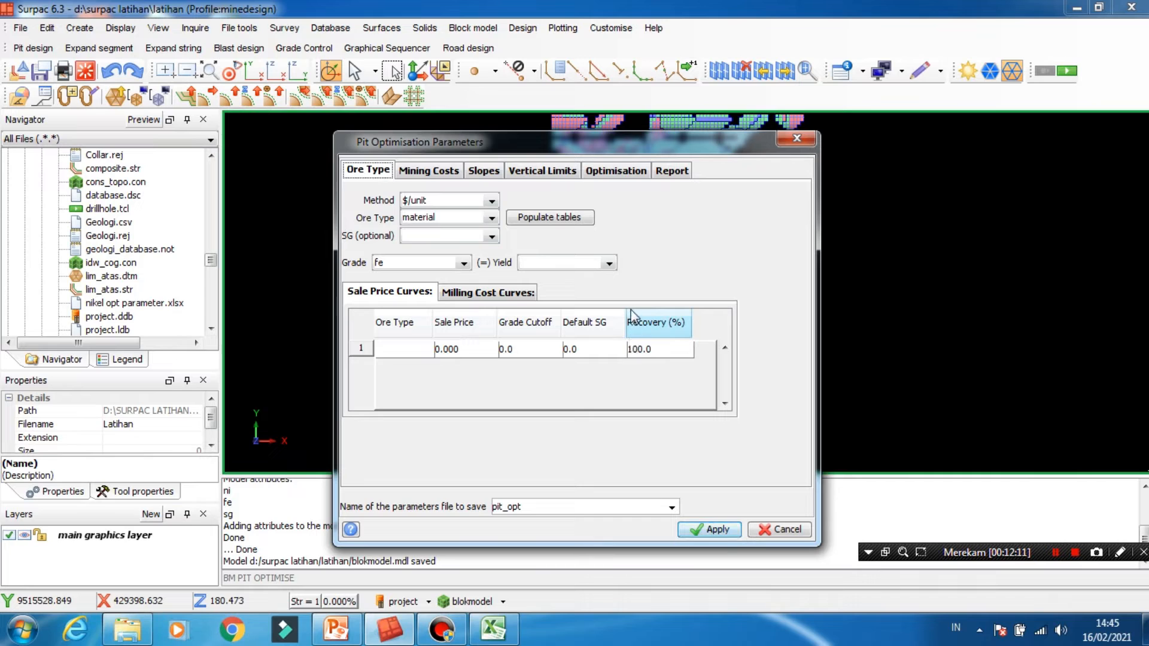
- Set the SG, grade and yield attributes of the pit optimisation to ni, with material as the ore type
left_click(492, 236)
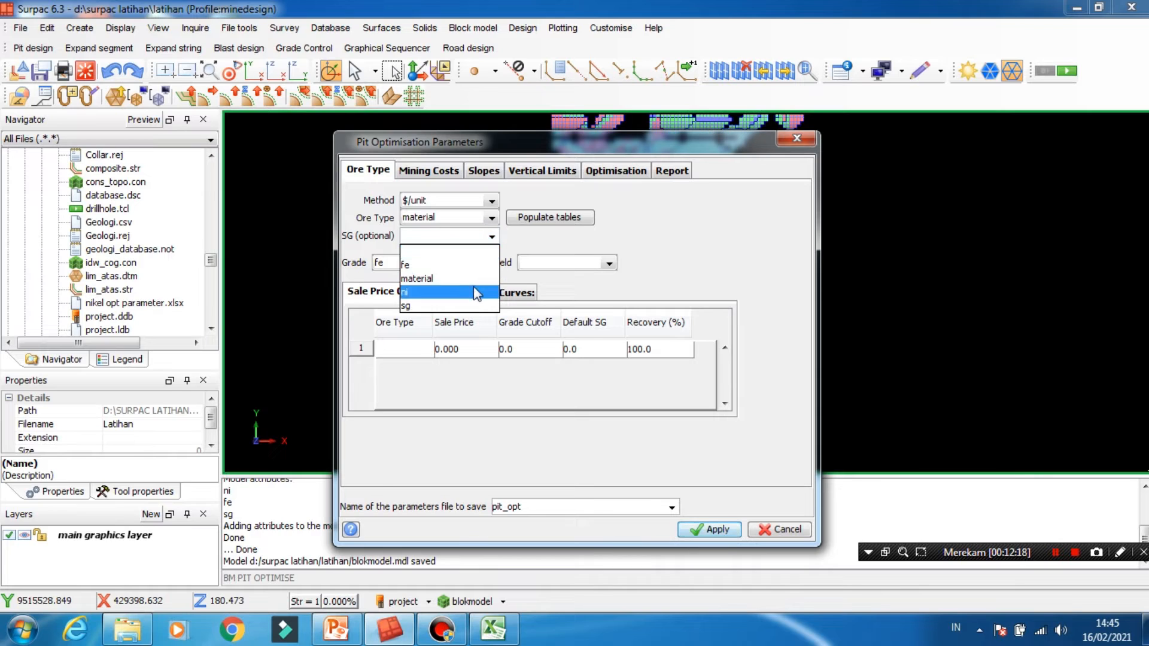
left_click(419, 291)
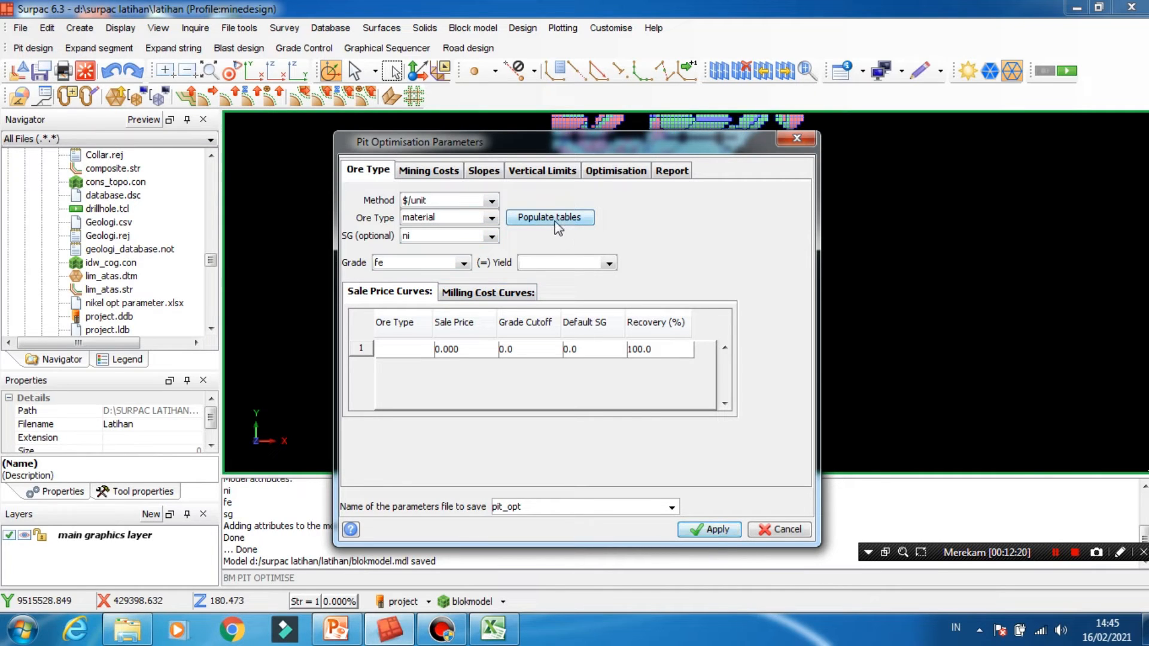
left_click(555, 221)
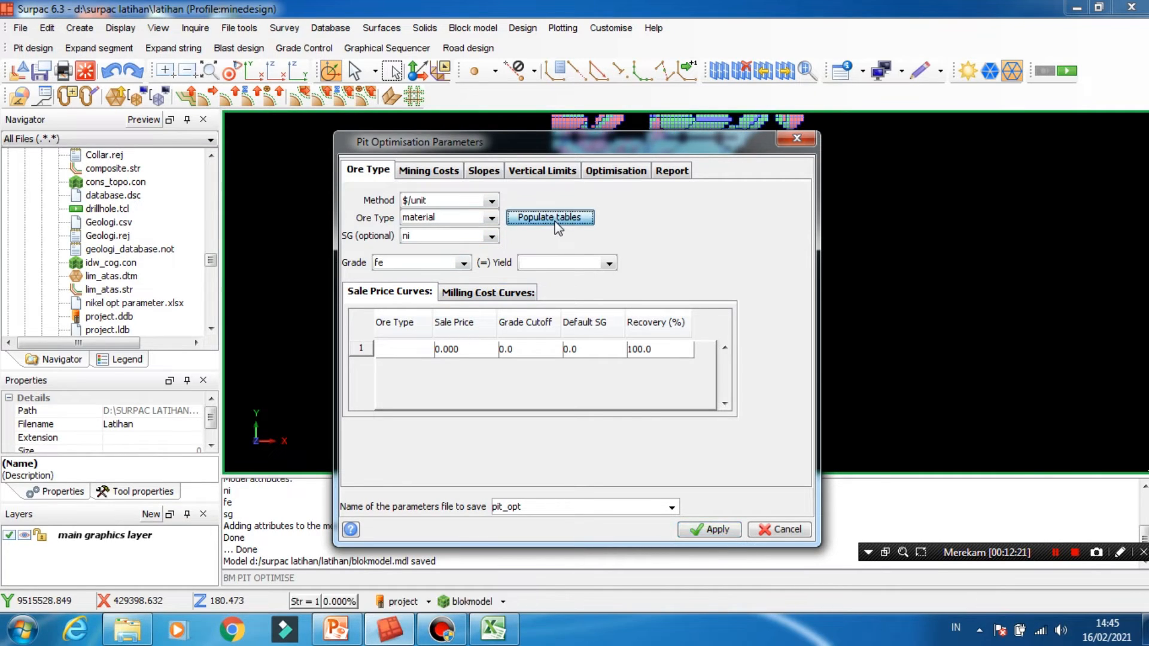
left_click(465, 263)
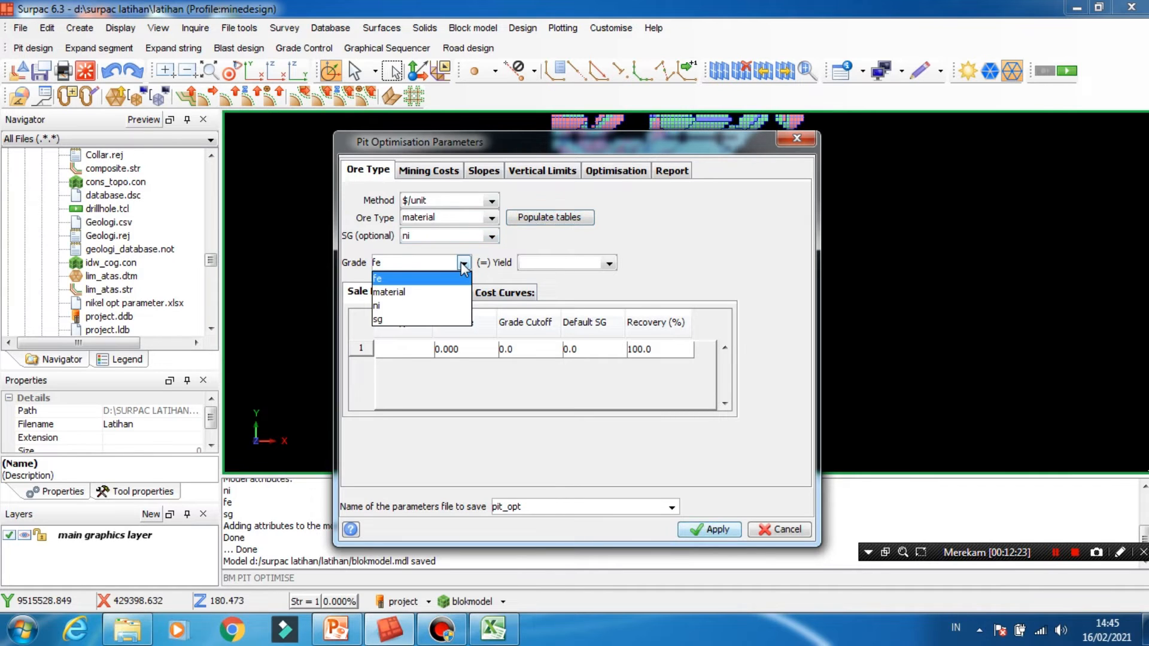
left_click(434, 302)
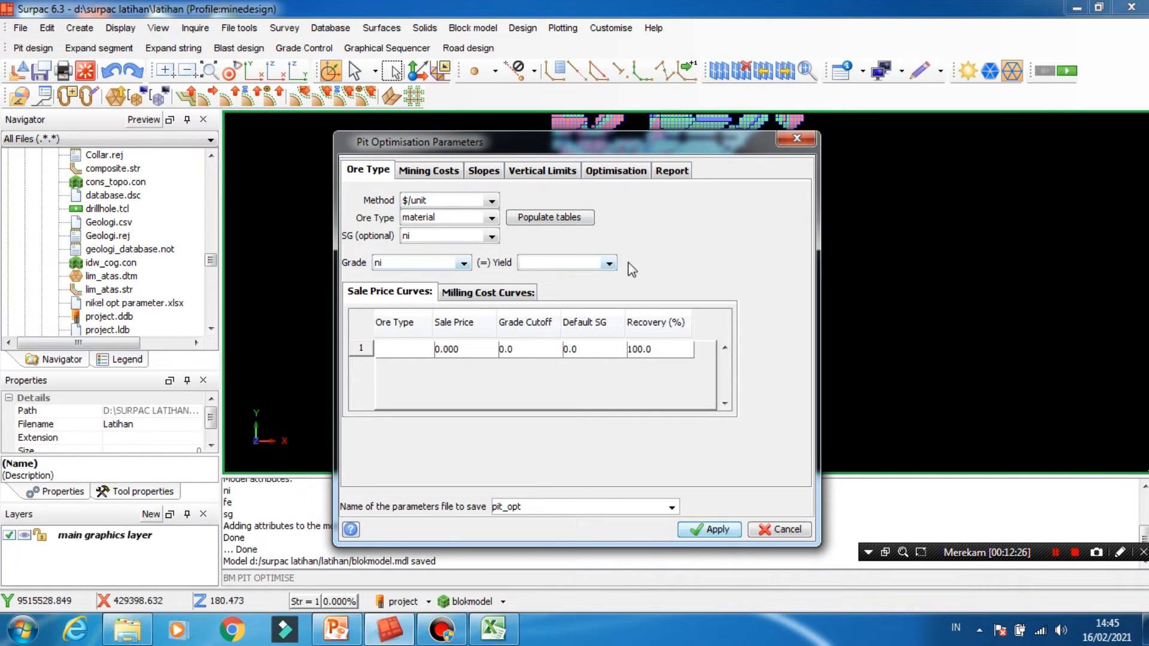
left_click(608, 263)
left_click(583, 323)
- Fill the sale price curve row with ore type 1, sale price 30 and default SG 1.5
left_click(414, 350)
left_click(426, 350)
left_click(421, 379)
left_click(463, 350)
type("30")
left_click(516, 350)
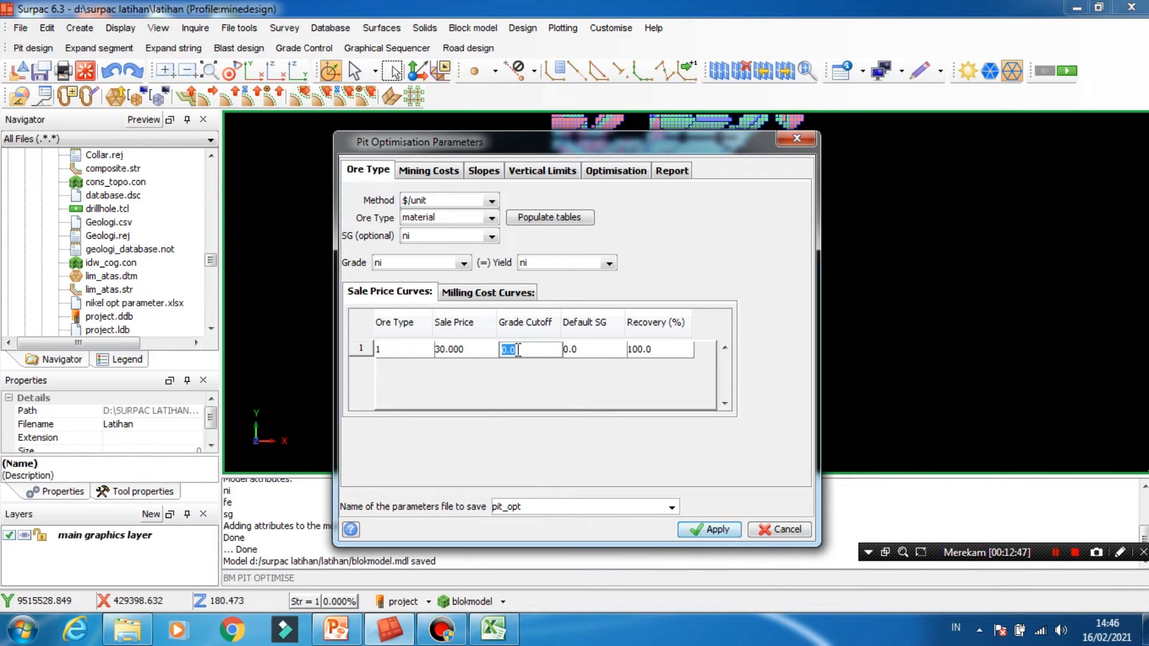
left_click(577, 352)
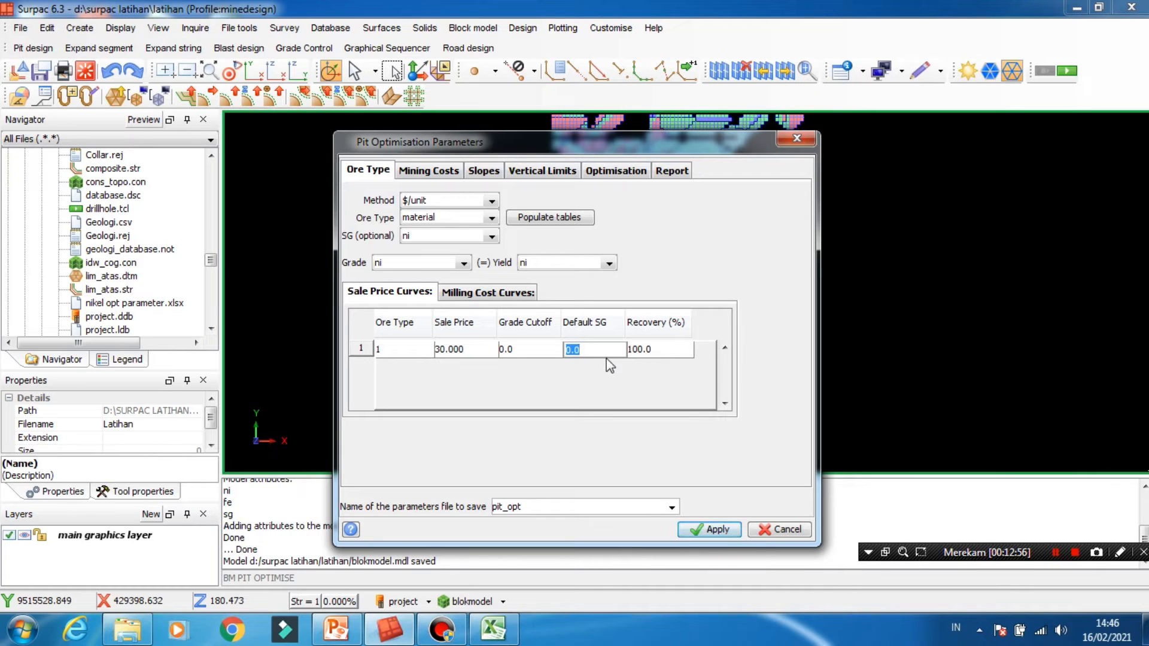
type("1.5")
left_click(658, 350)
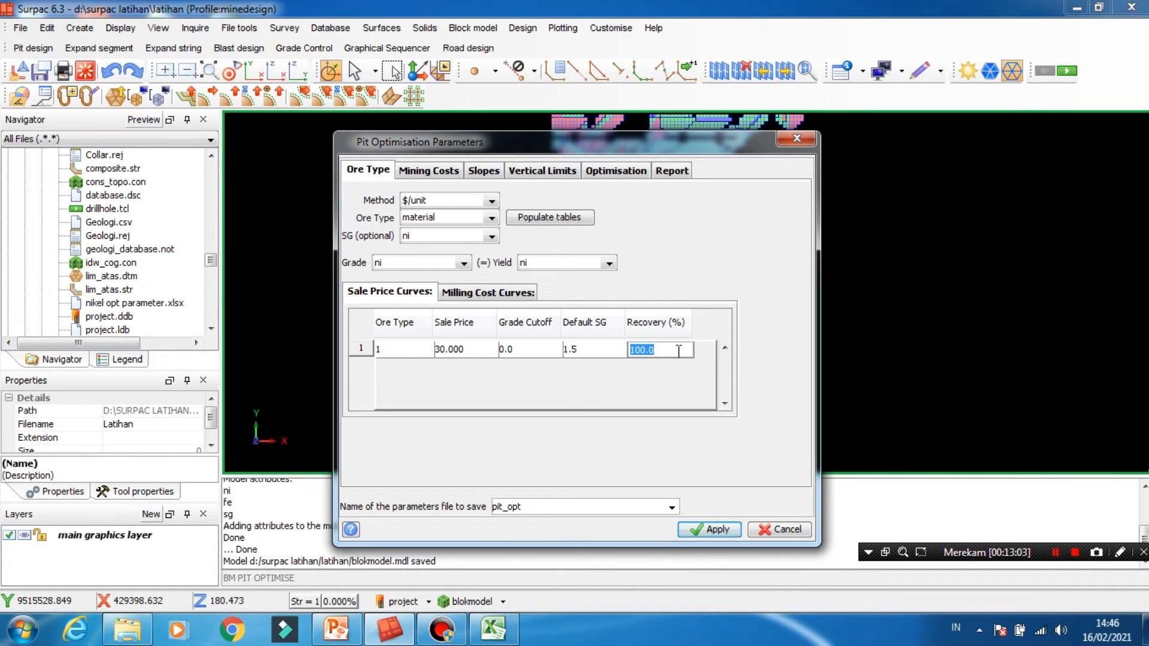
- Set the sale price curve recovery to 90% and give the milling cost row ore type 1 and grade value 1.65
type("90")
left_click(504, 292)
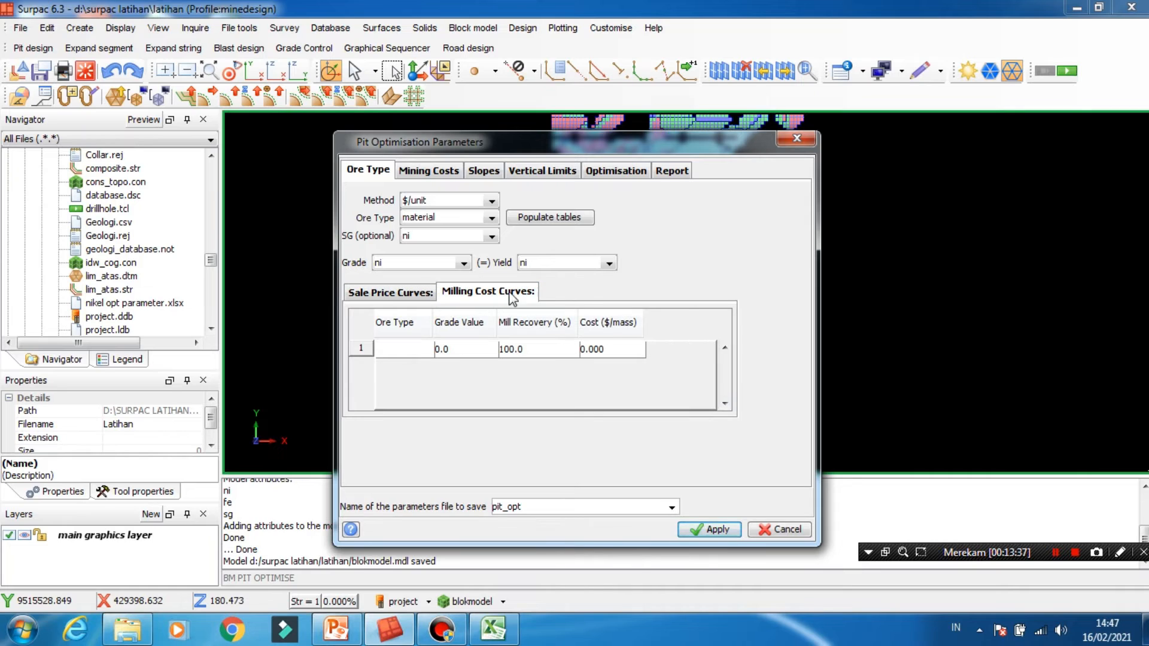
left_click(410, 349)
left_click(426, 351)
left_click(413, 372)
left_click(480, 350)
type("1.65")
- Set the milling curve's mill recovery to 85% and cost to 2, checking the cost against the Excel parameter sheet
left_click(535, 352)
key("BackSpace")
type("85")
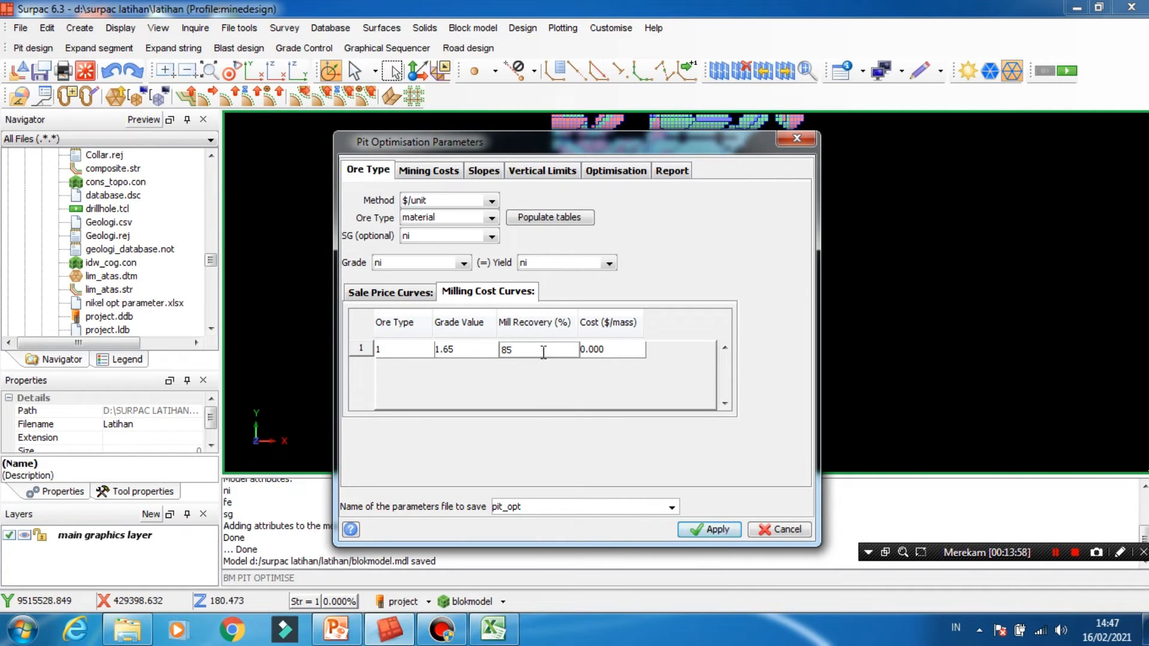
left_click(599, 353)
type("2")
left_click(496, 639)
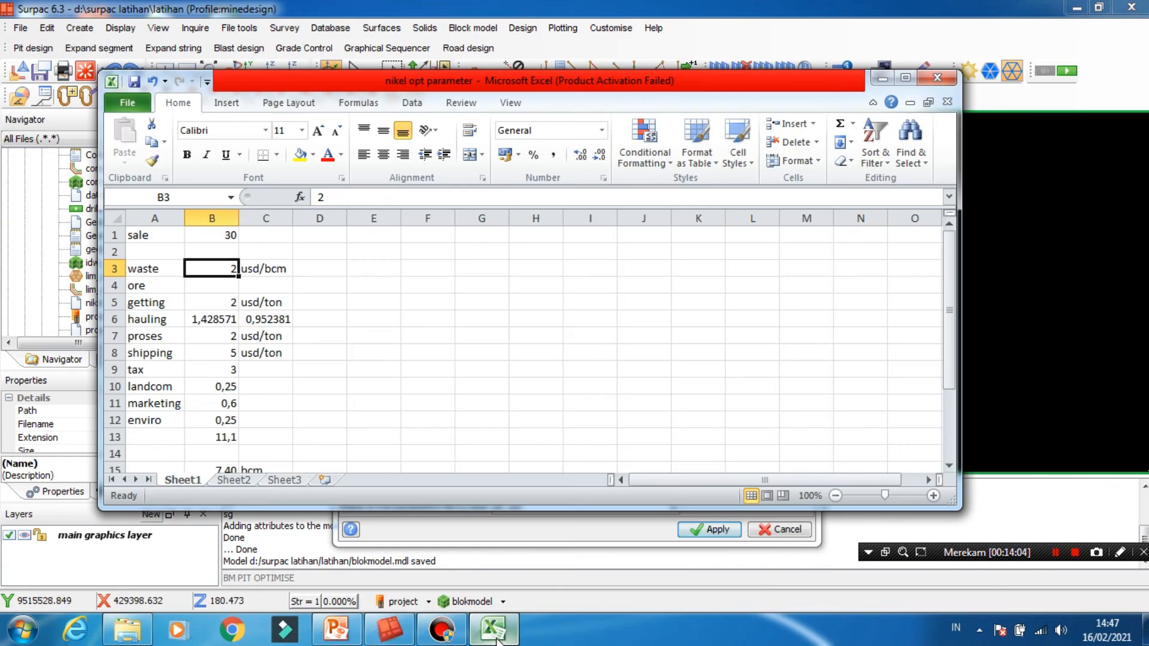
left_click(231, 303)
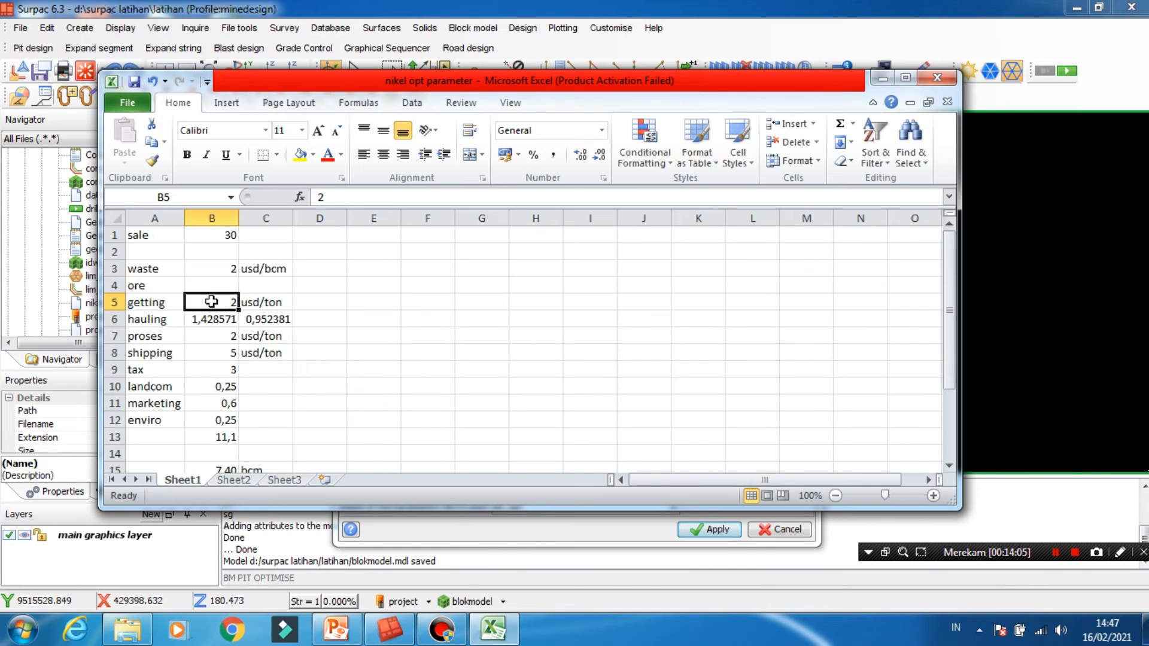
left_click(502, 634)
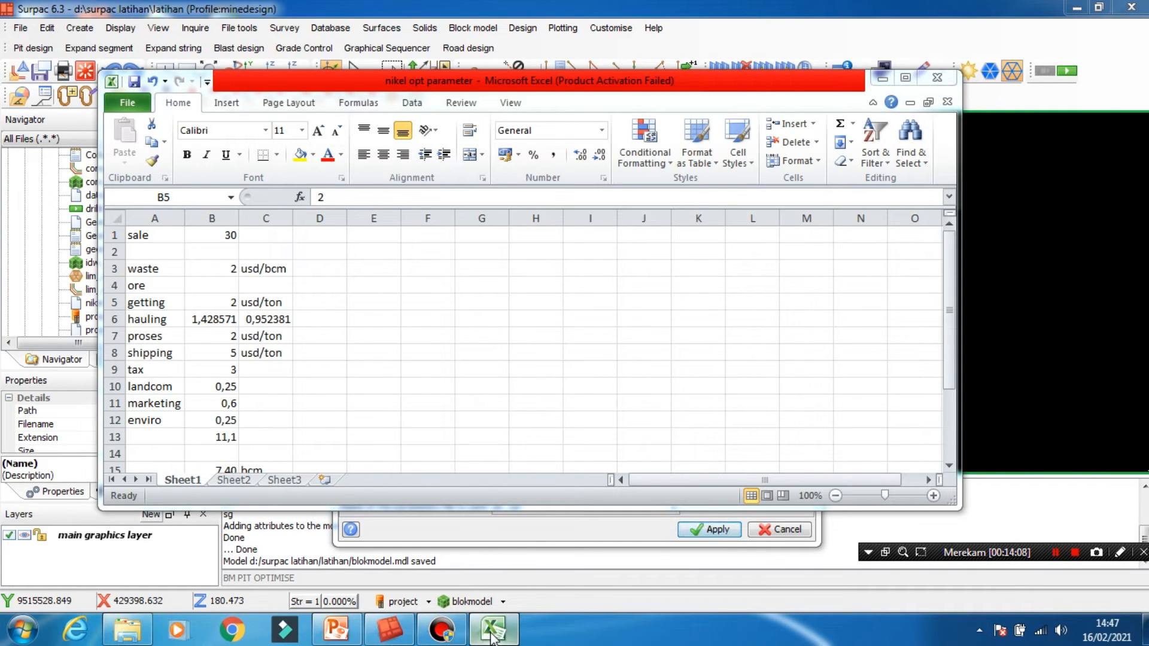
left_click(882, 77)
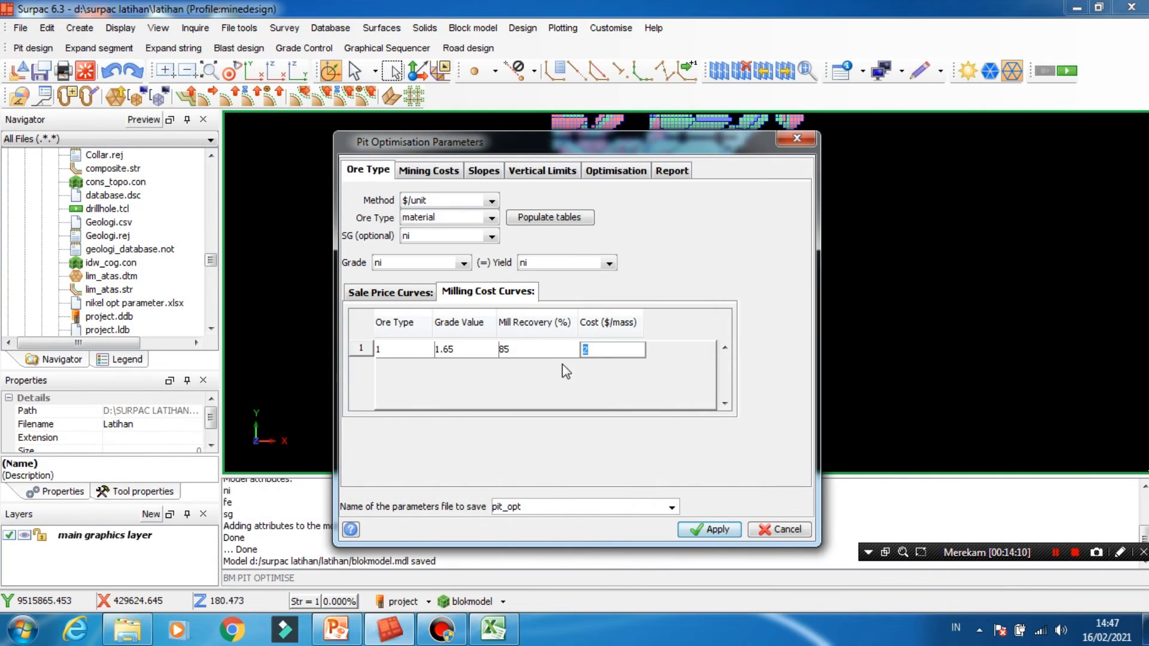
- Define the mining cost rock types by the material attribute, populate the table and remove the row for rock type 0
left_click(437, 174)
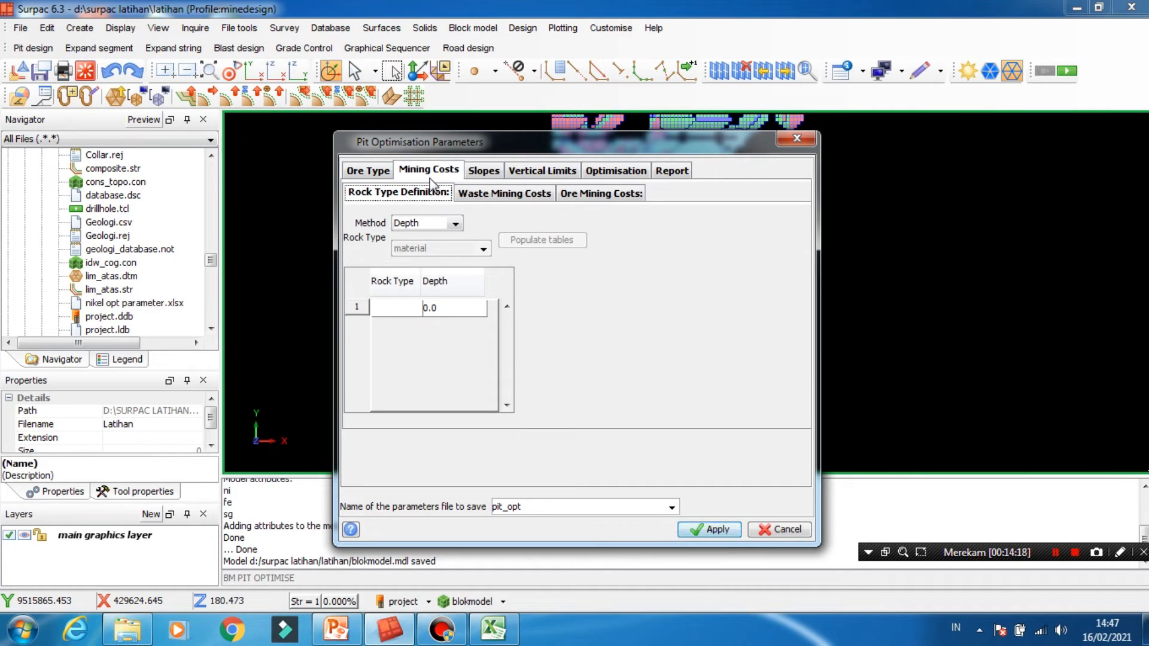
left_click(447, 223)
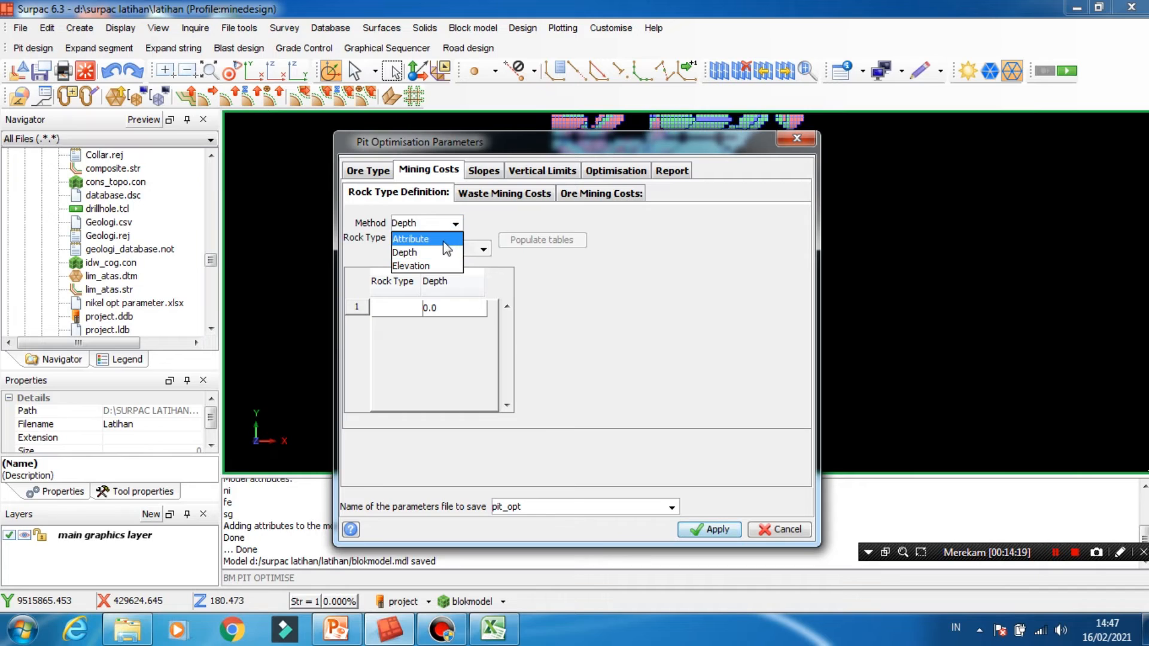
left_click(444, 241)
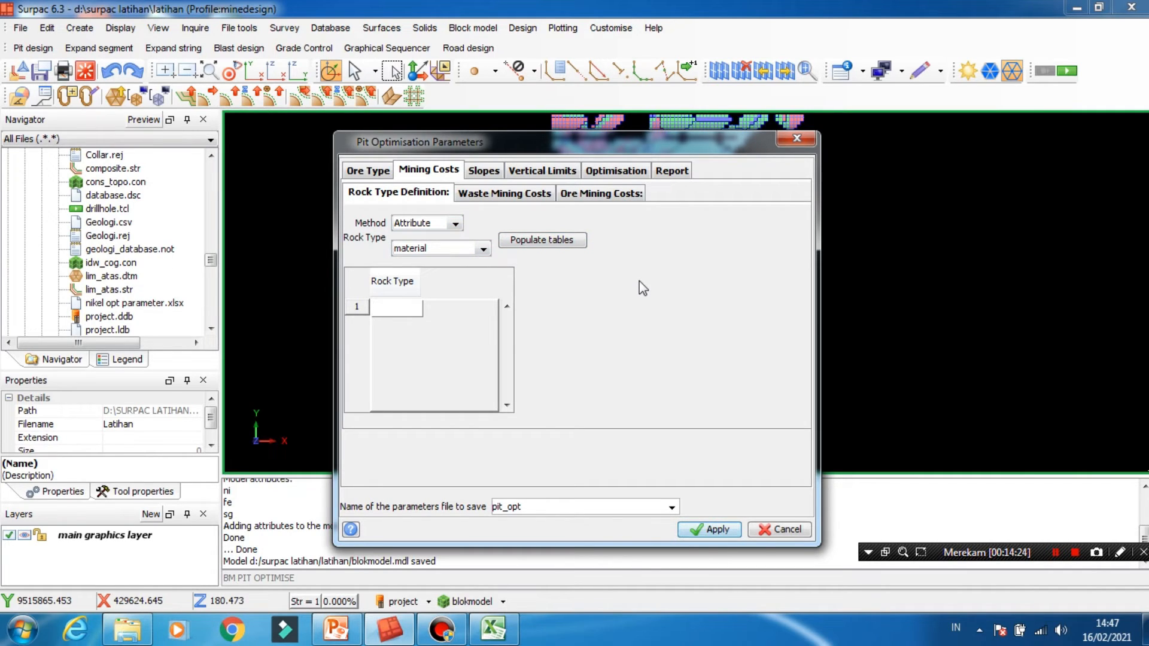
left_click(554, 242)
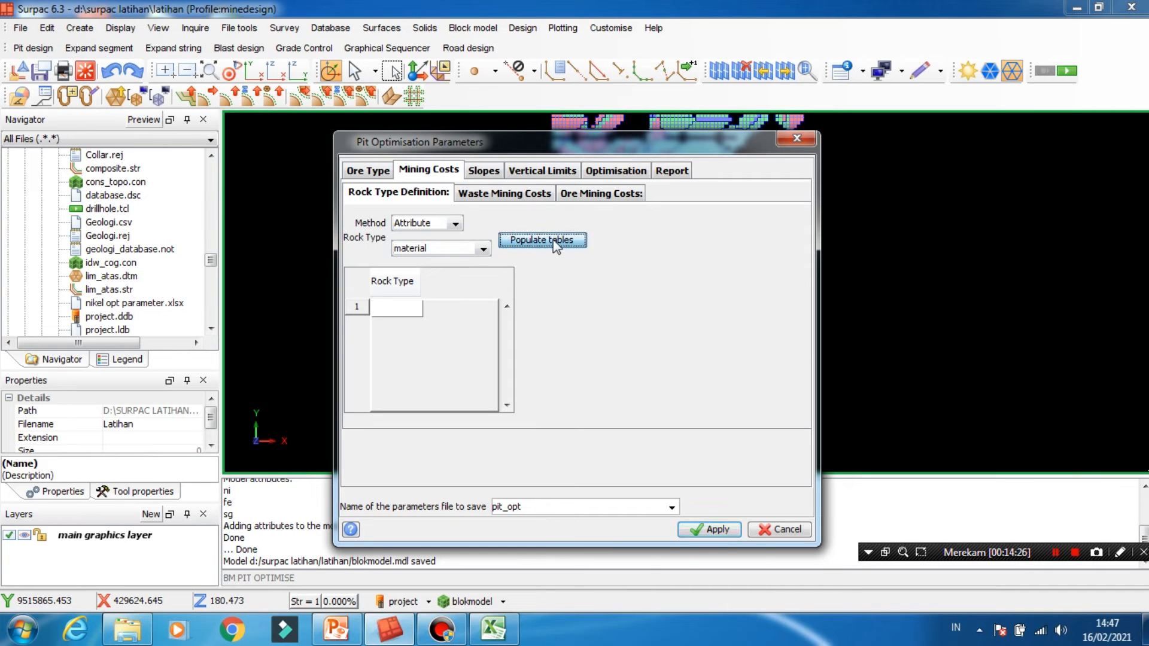
left_click(380, 309)
right_click(356, 307)
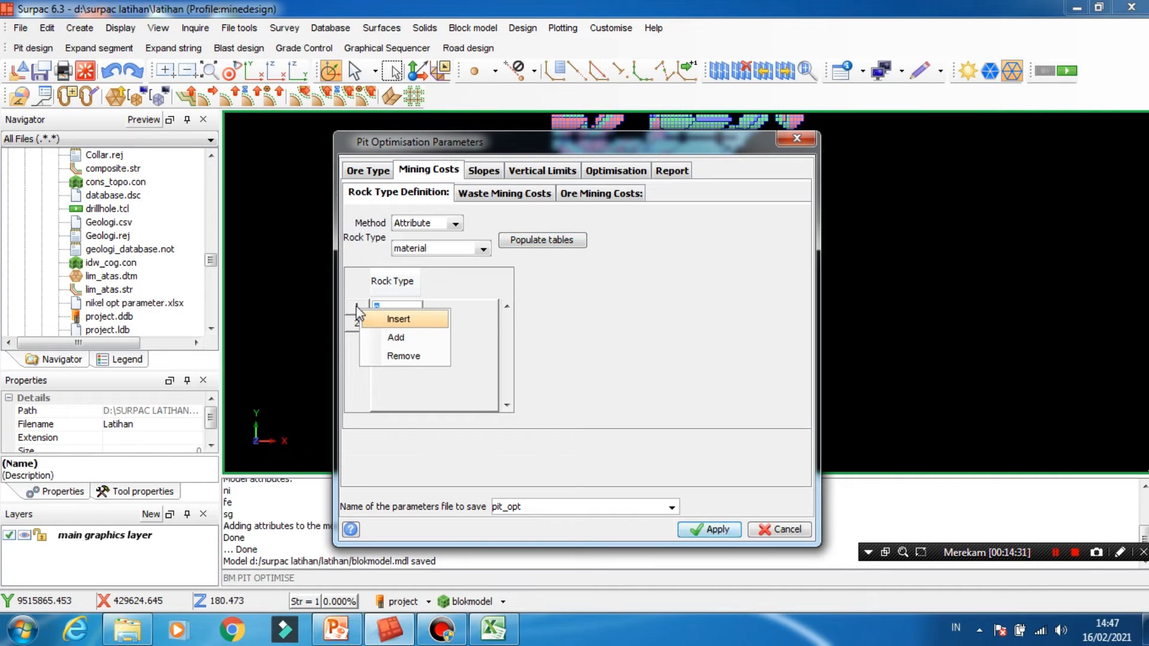
left_click(403, 357)
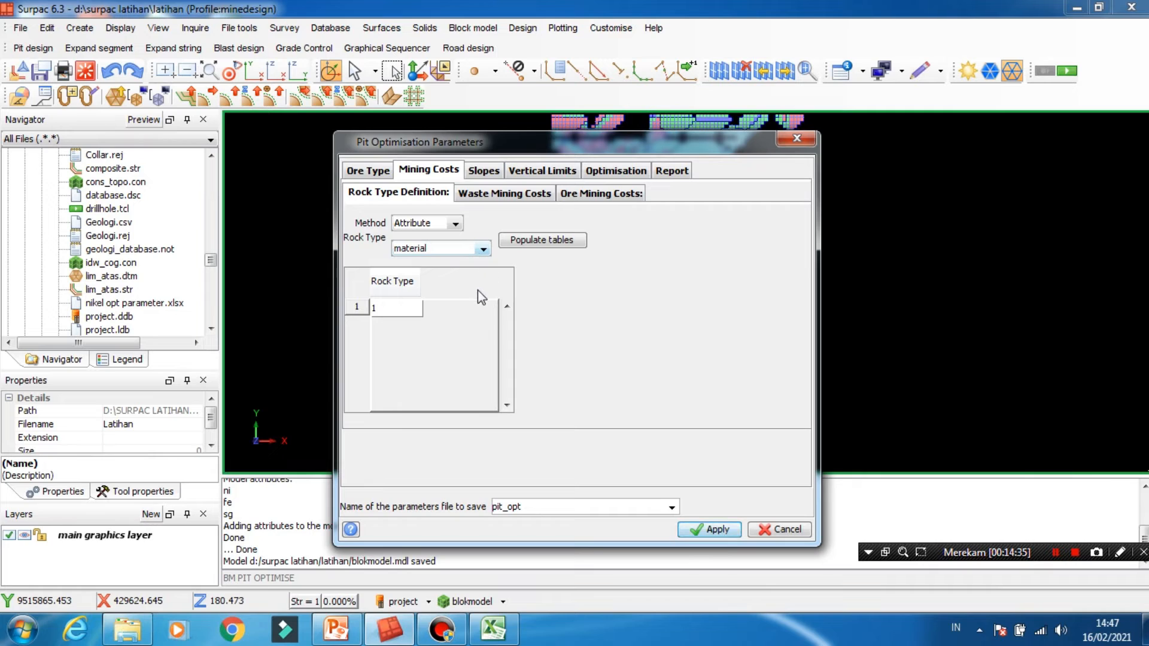
- Set the default waste mining cost to 2 $/volume, checking it against the waste cost in the Excel sheet
left_click(492, 194)
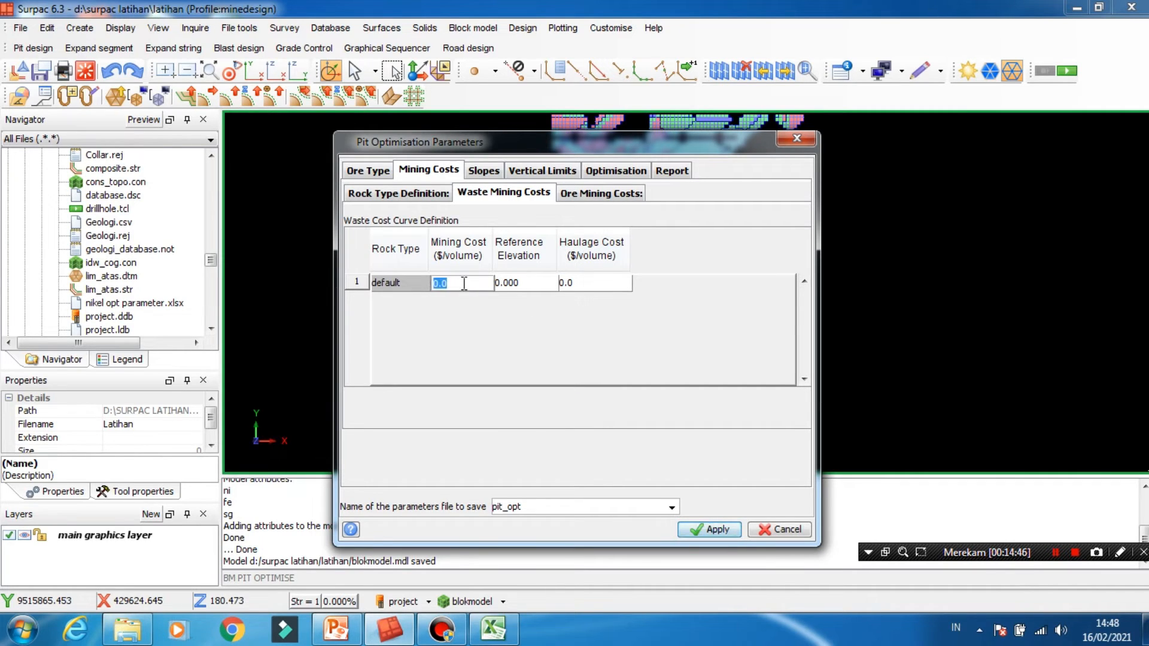
type("2")
left_click(493, 628)
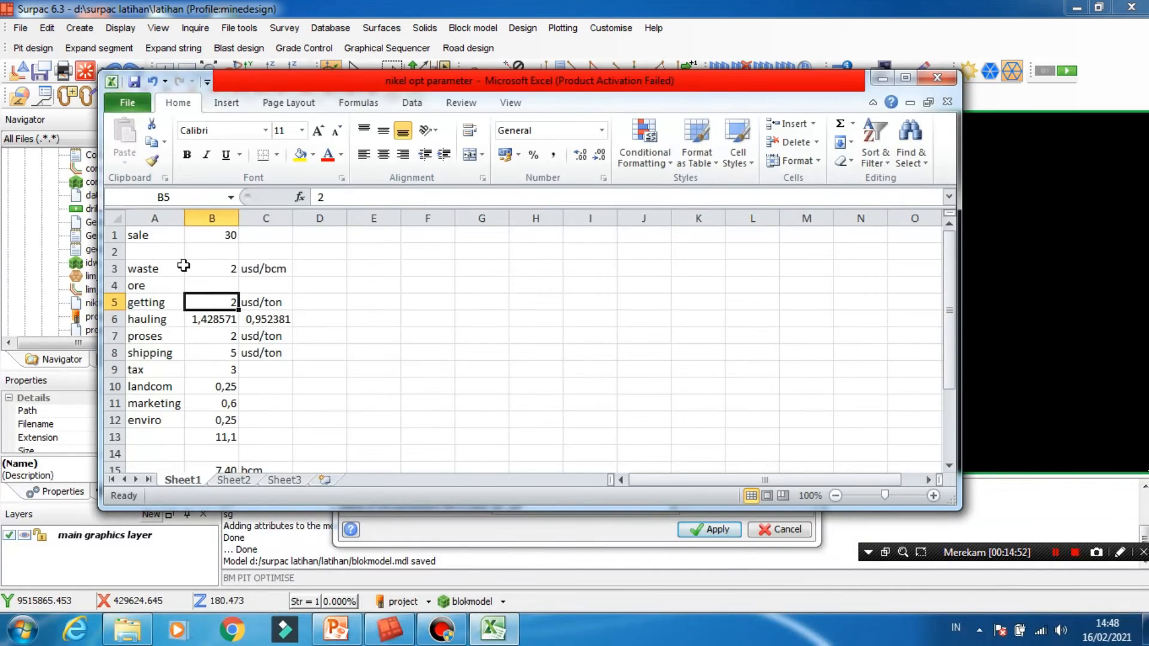
left_click(232, 282)
left_click(230, 268)
left_click(504, 633)
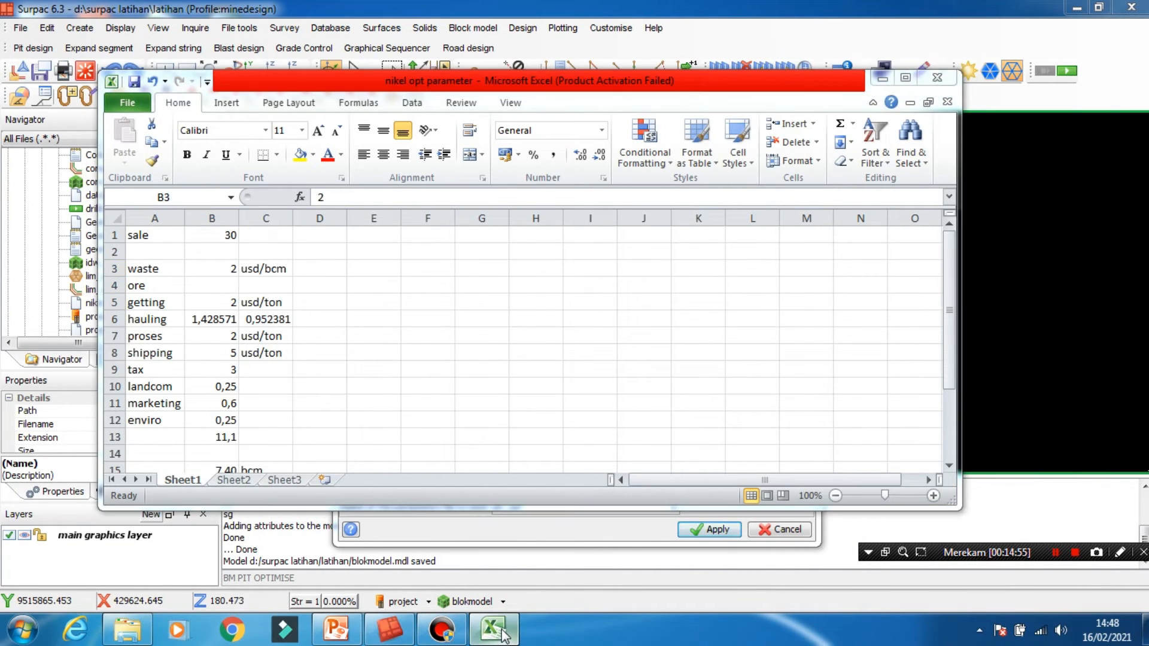
left_click(881, 77)
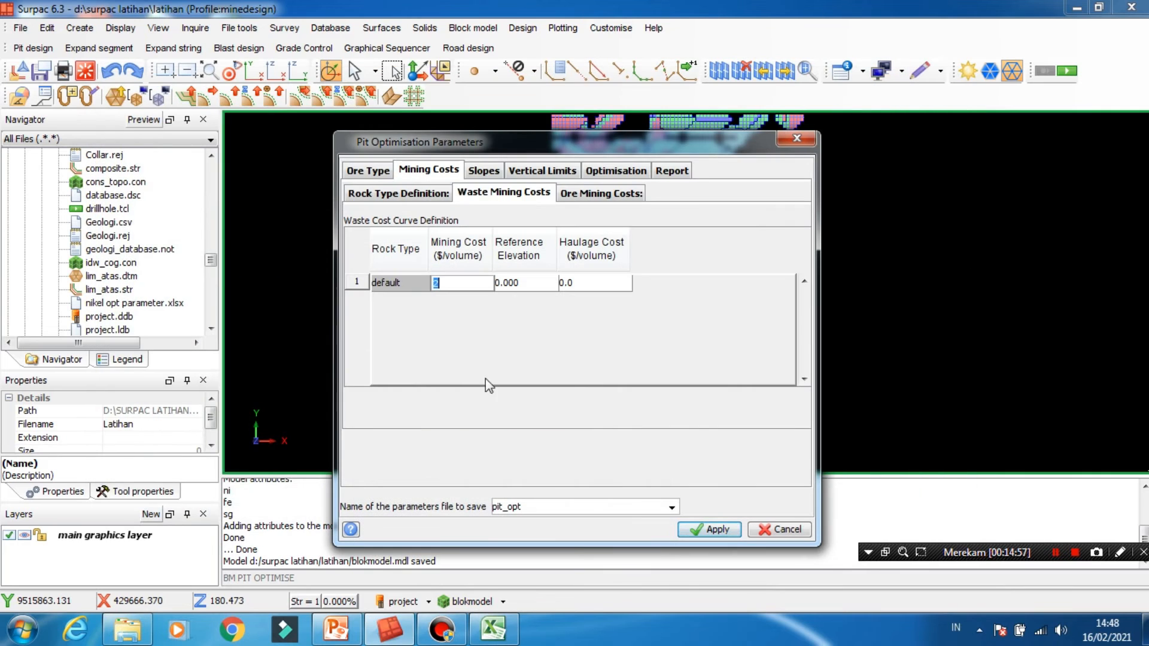
left_click(471, 281)
- Look up the ore cost per bcm in cell B15 of the Excel sheet and set the default ore mining cost to 7.4
left_click(600, 198)
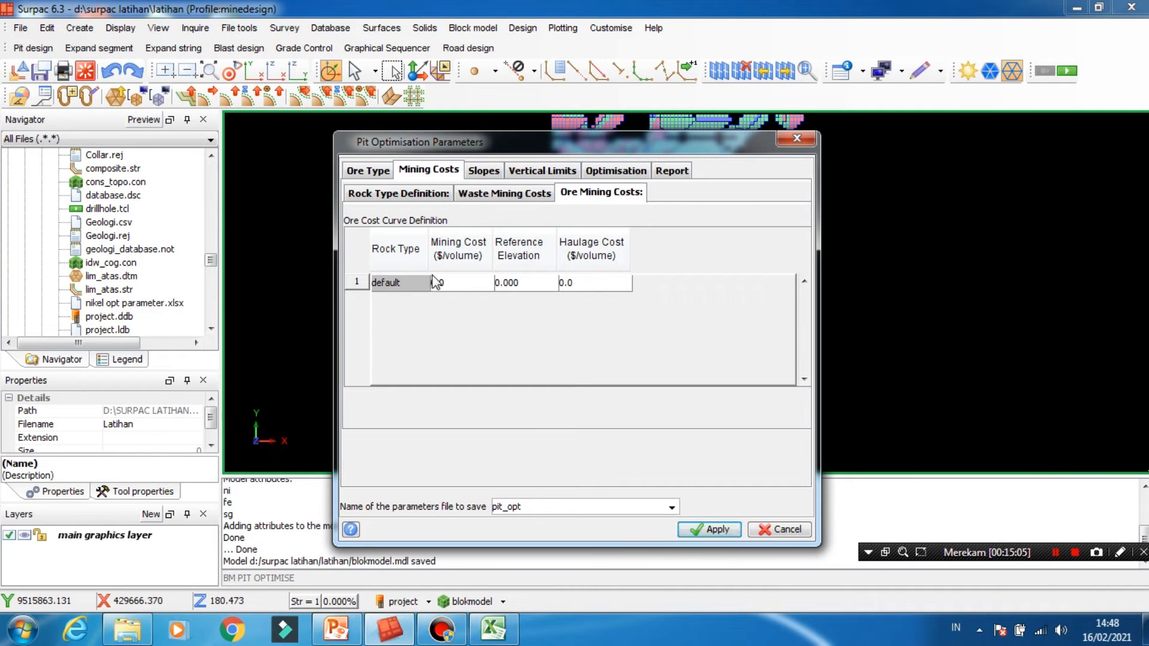
left_click(455, 285)
left_click(494, 628)
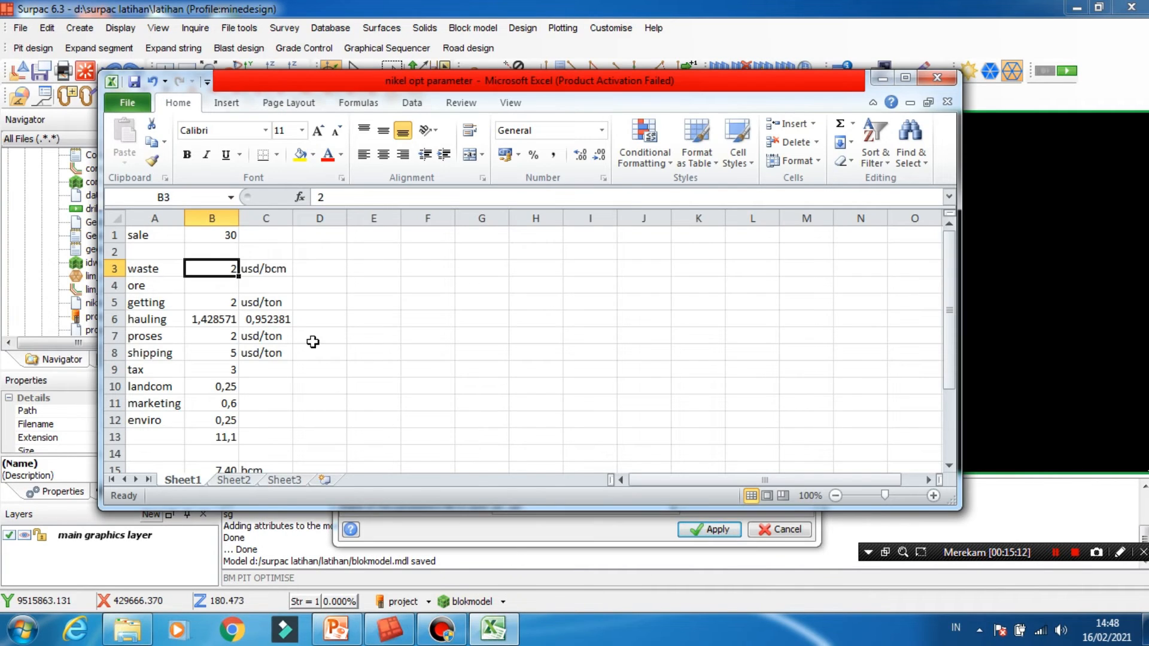
scroll(263, 383, "down", 1)
left_click(224, 420)
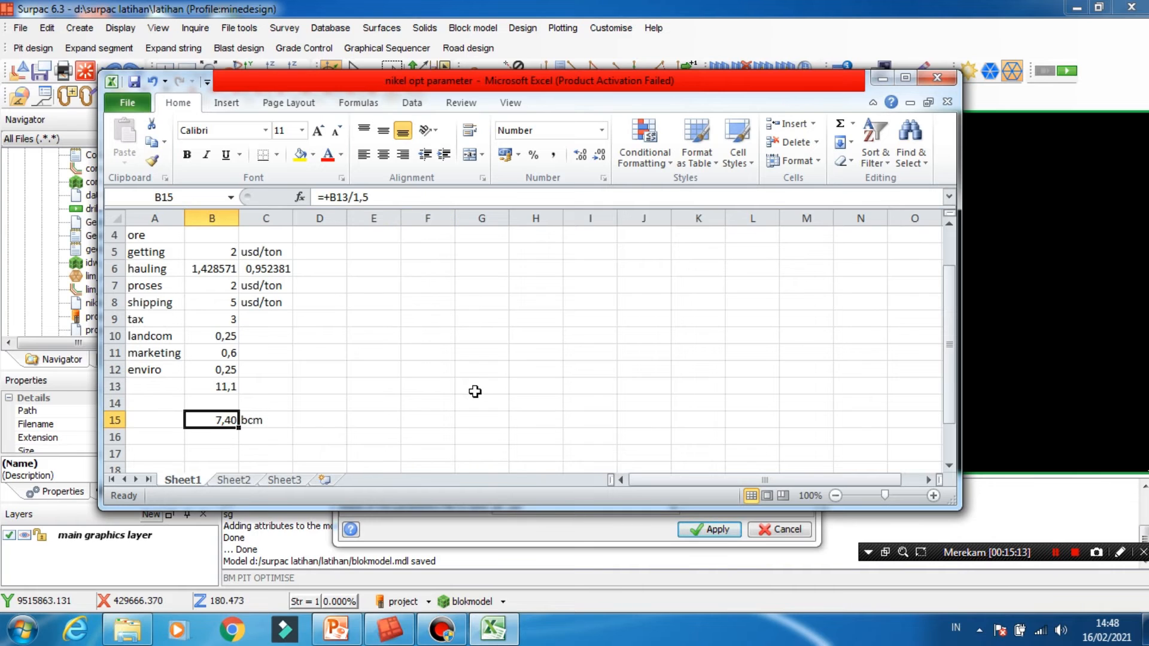
left_click(882, 78)
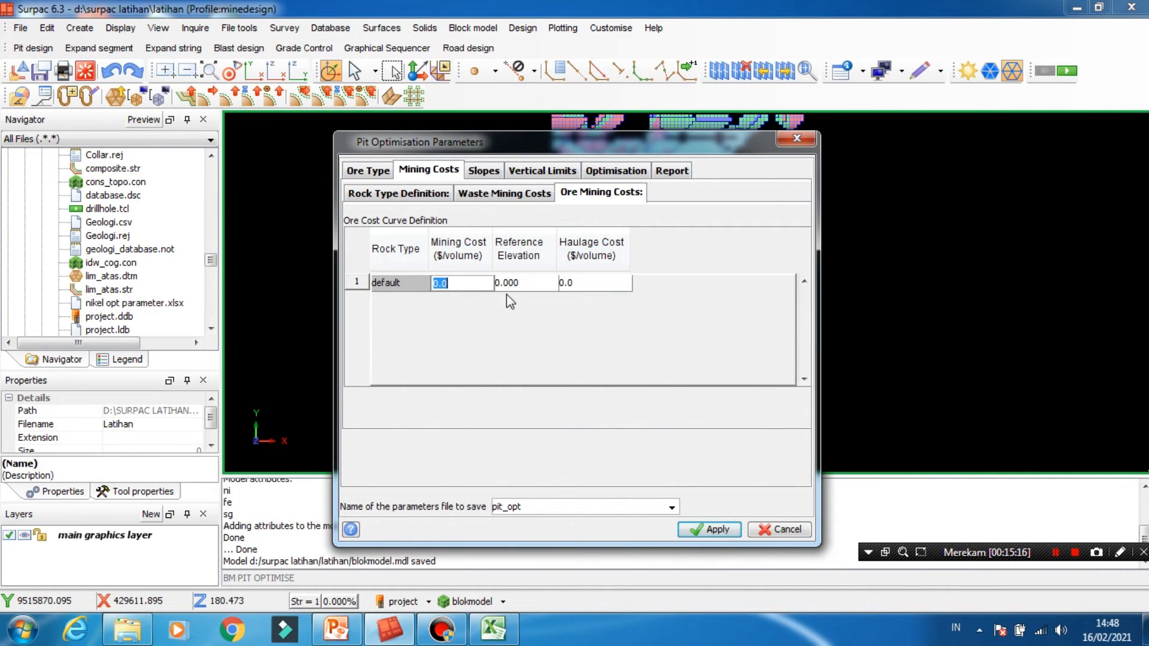
type("7.4")
left_click(520, 283)
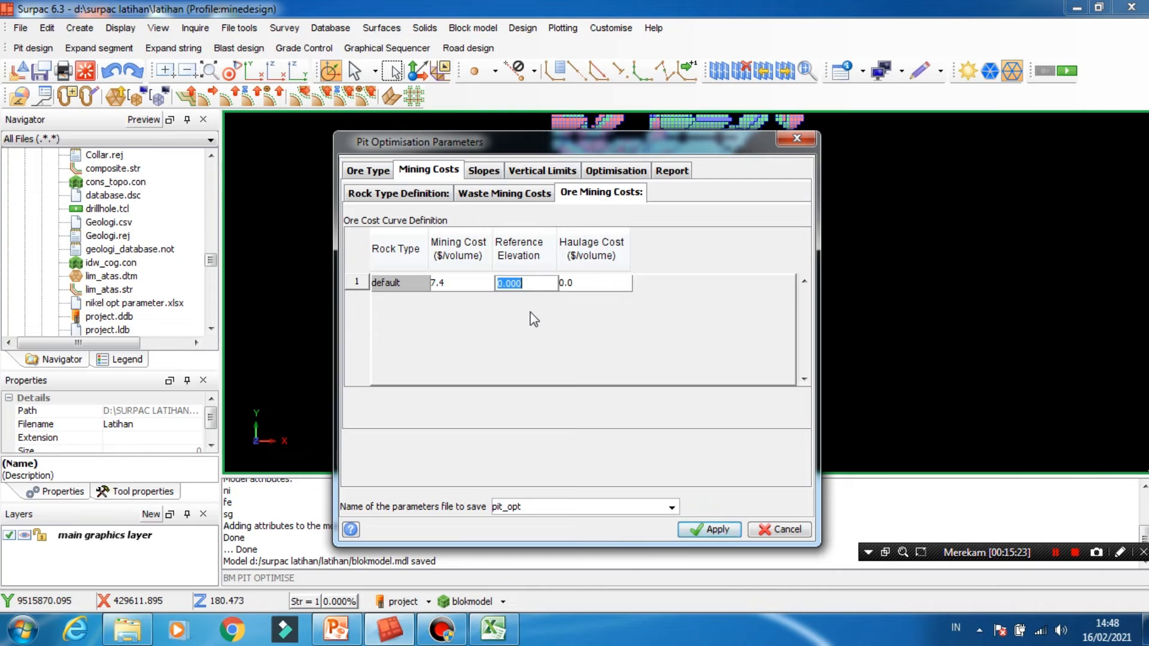
- Look up the converted hauling cost in cell C6 of the Excel sheet and set the ore haulage cost to 0.95
left_click(585, 282)
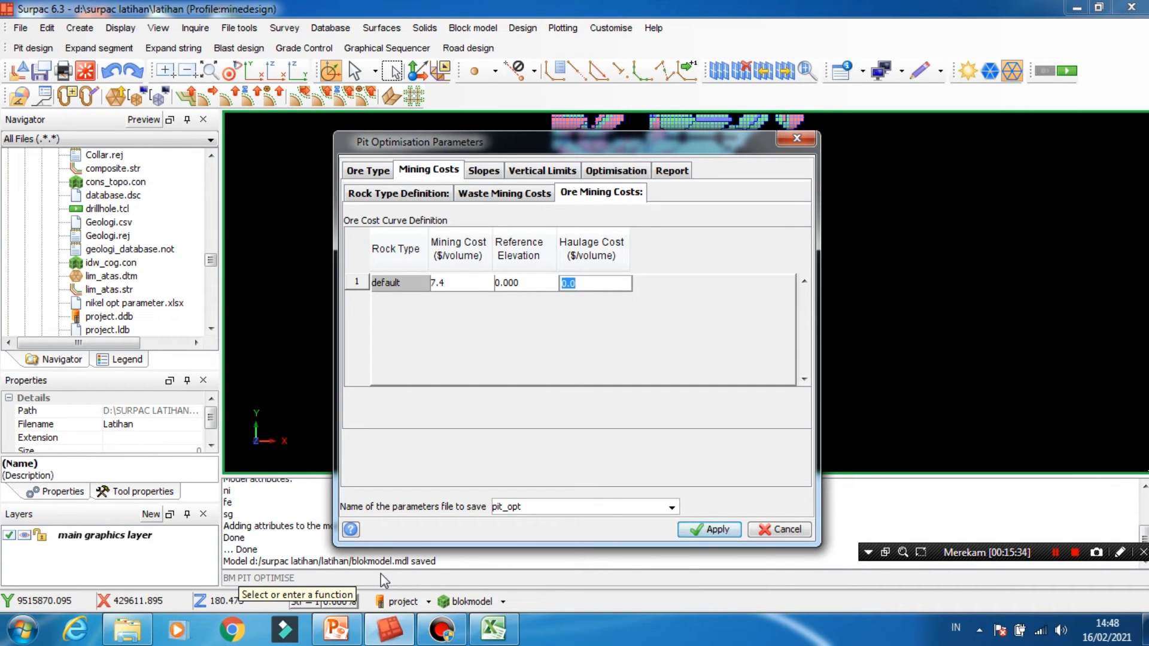
left_click(497, 633)
left_click(248, 273)
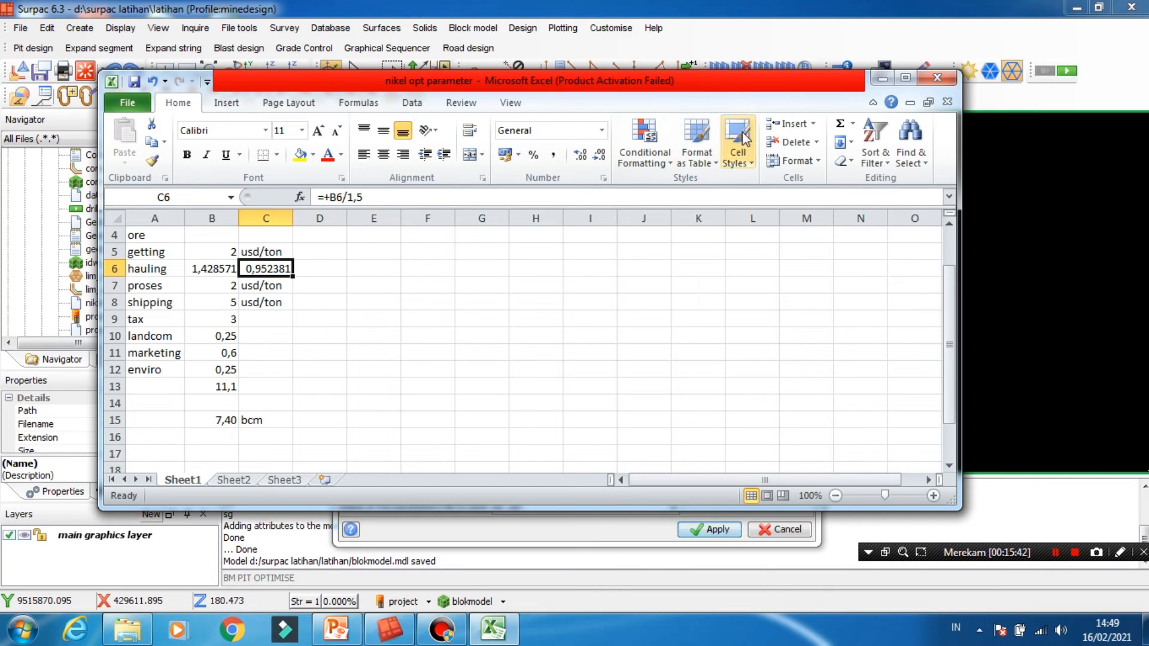
left_click(880, 79)
double_click(586, 283)
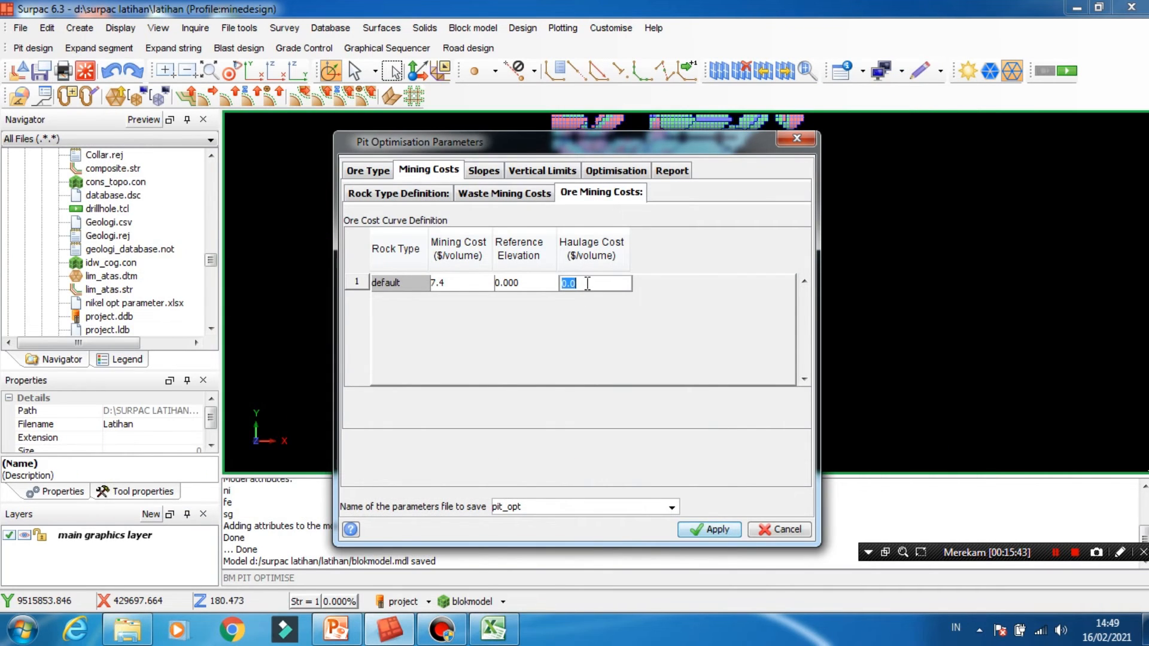
type("0.95")
- Set the pit slope to 53 for the default and all eight compass directions
left_click(483, 170)
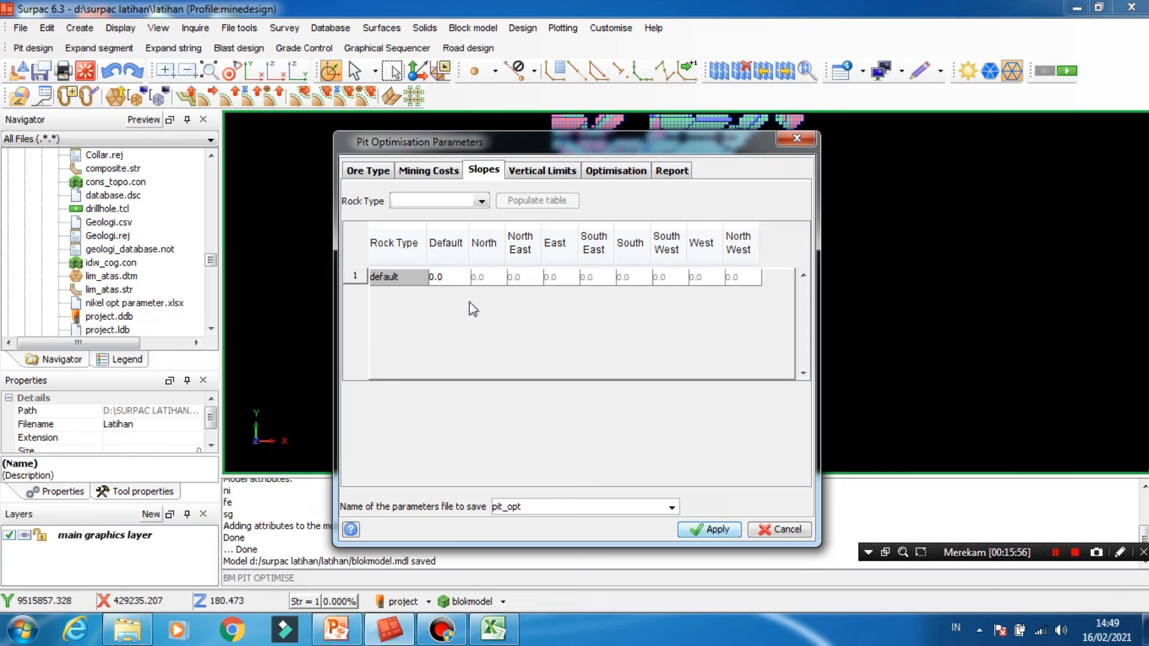
double_click(448, 277)
type("53")
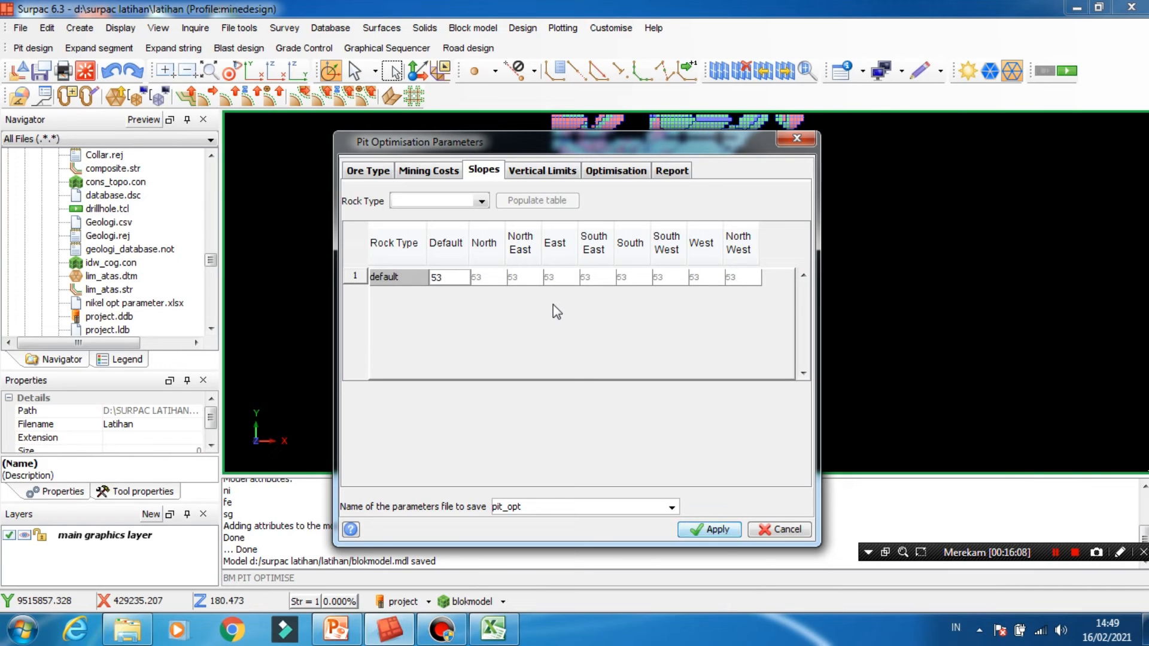
left_click(485, 277)
type("53")
left_click(517, 276)
type("53")
left_click(549, 277)
type("53")
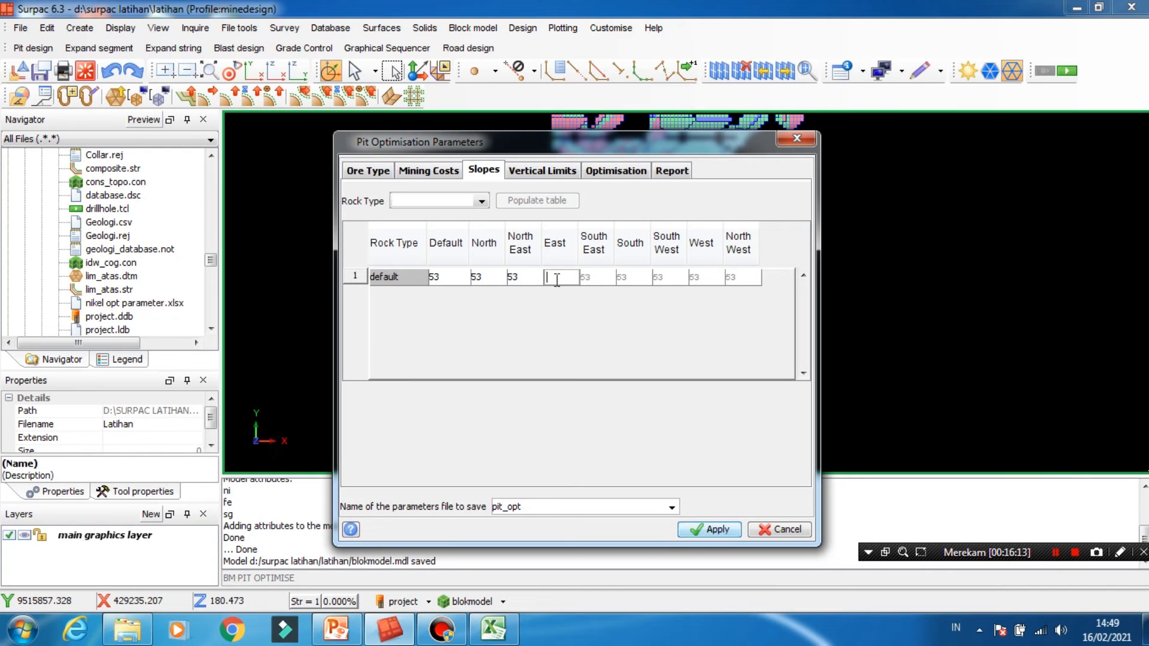
left_click(588, 277)
type("53")
left_click(624, 277)
type("53")
left_click(666, 279)
type("53")
left_click(700, 278)
type("53")
left_click(742, 279)
type("53")
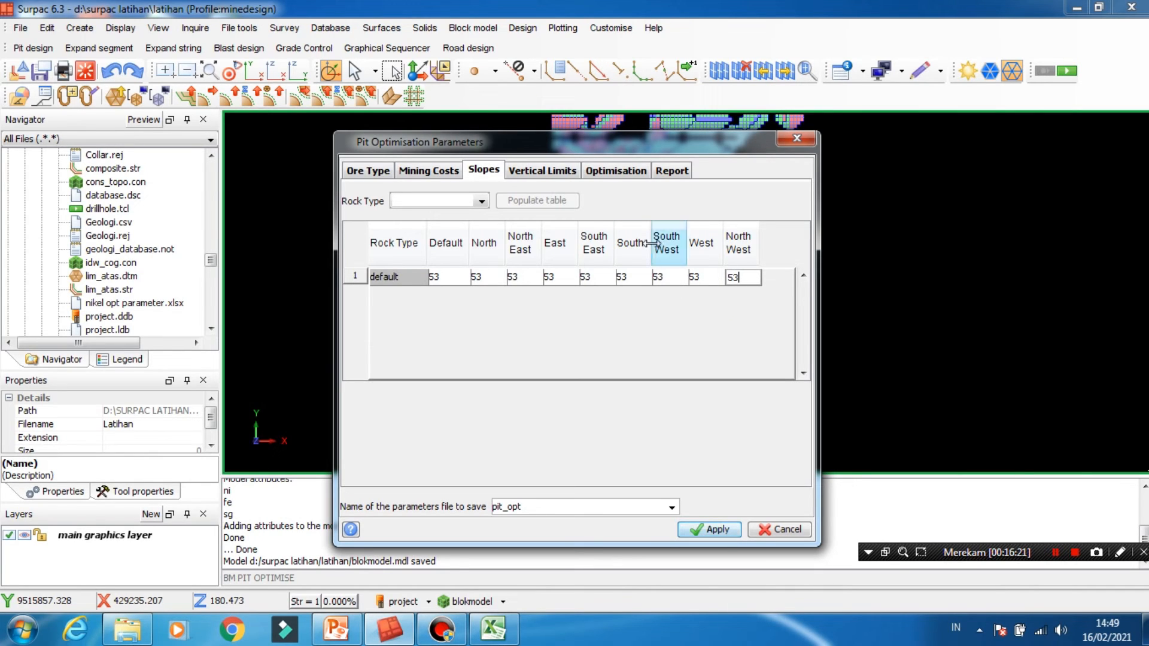
- Use topografi.dtm as the topography for the pit's vertical limits
left_click(547, 172)
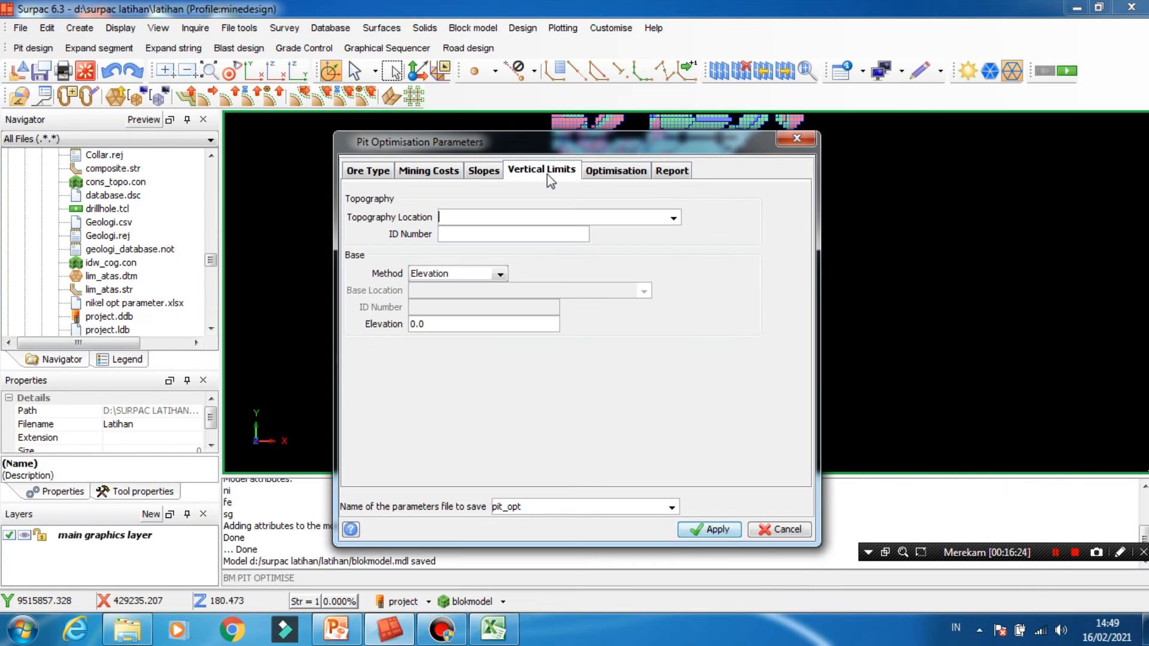
left_click(673, 217)
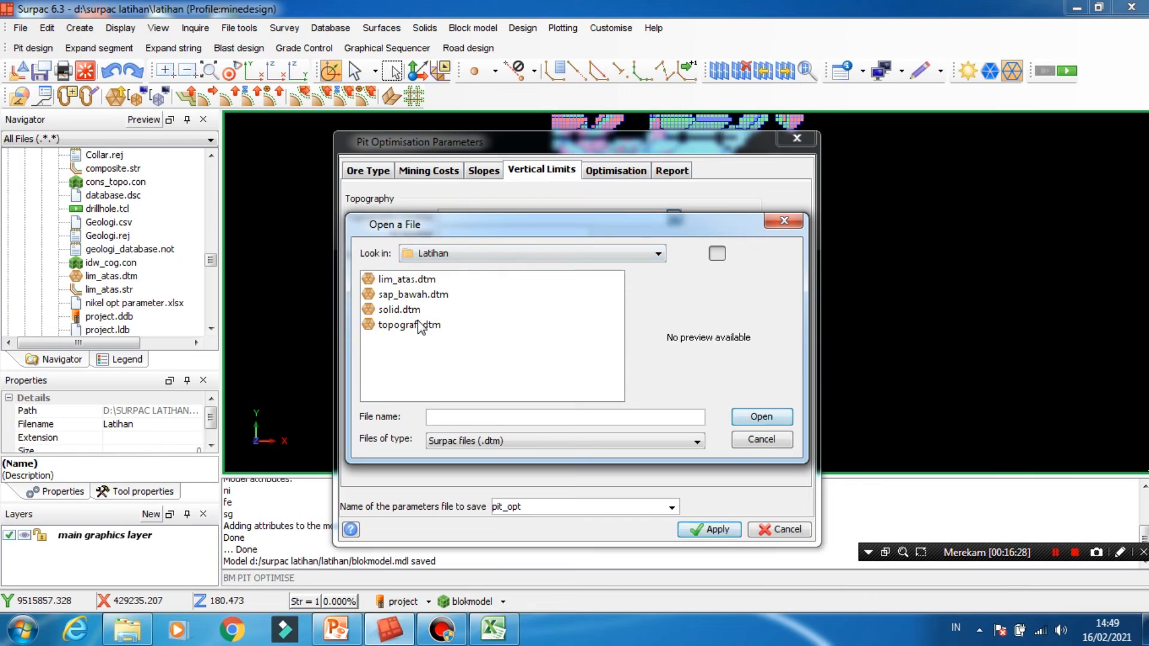
left_click(420, 325)
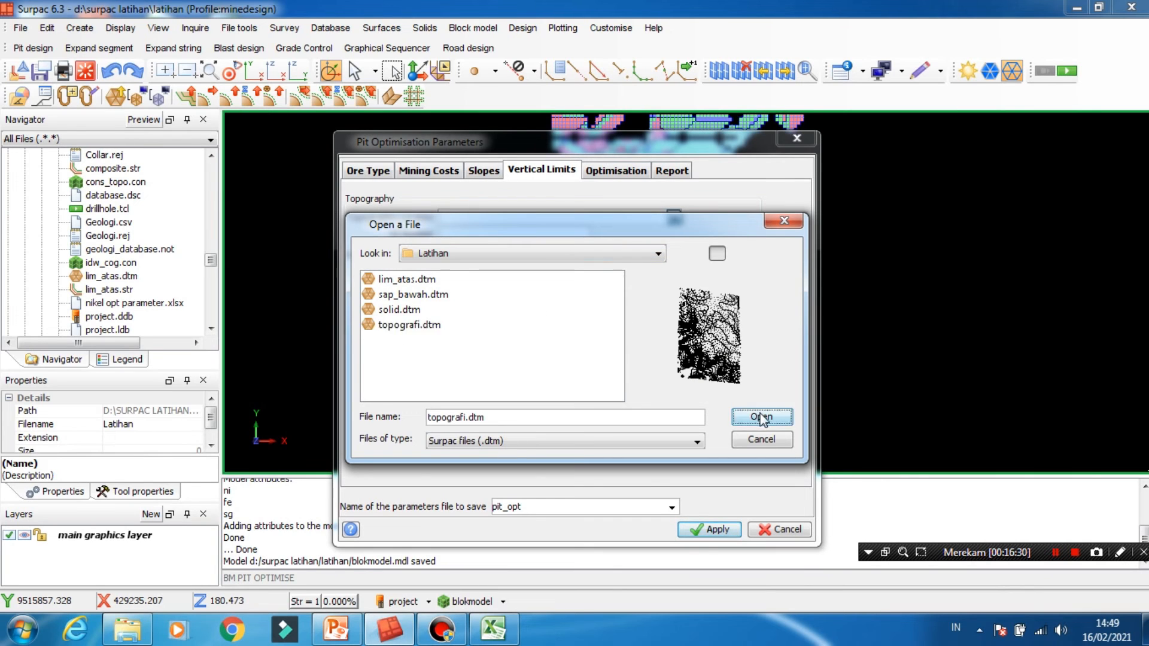
left_click(761, 417)
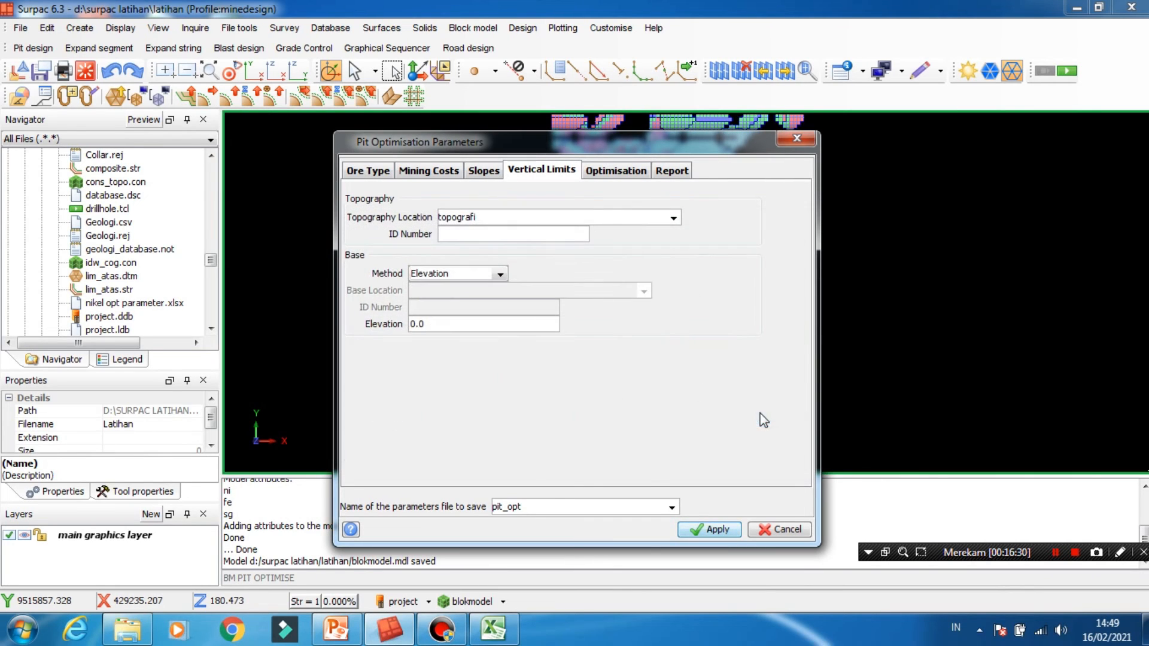
- Enable the Lerchs Grossman optimisation method and set the discount of the first result row to 10%
left_click(620, 177)
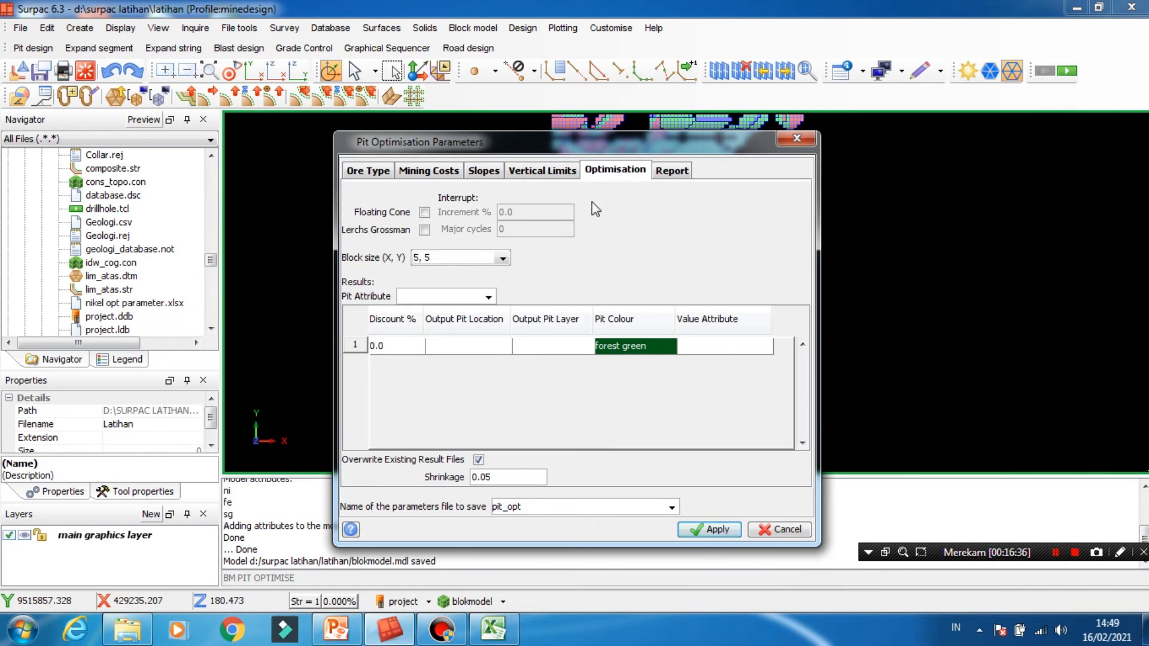
left_click(425, 230)
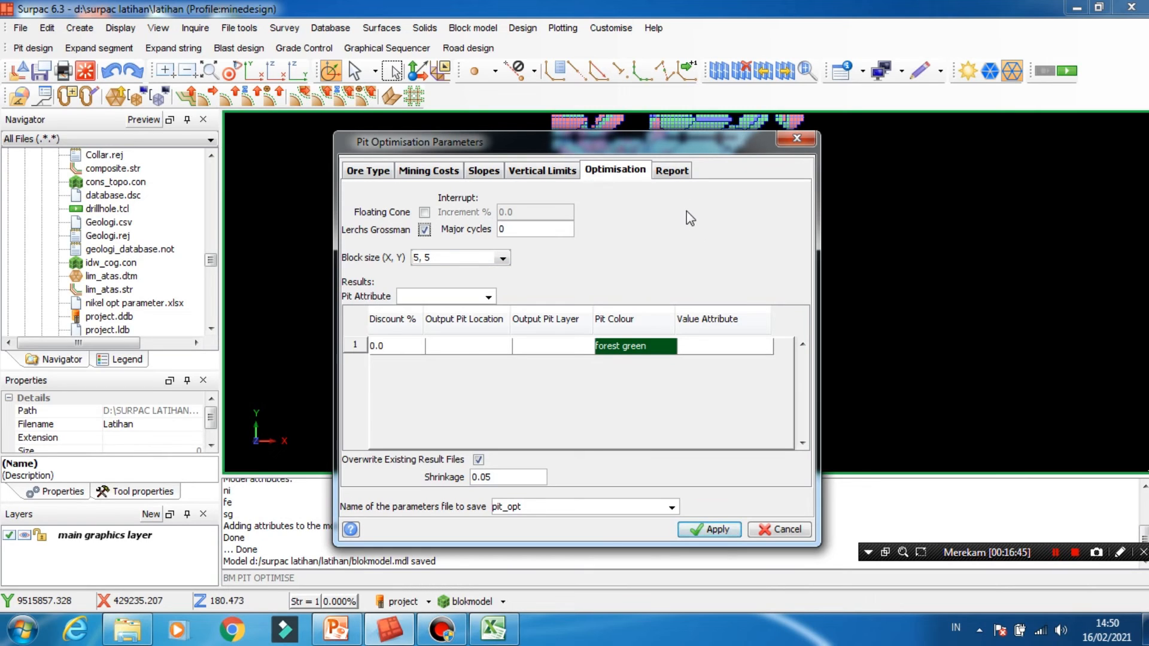
double_click(406, 346)
type("10")
- Set both the output pit location and the output pit layer of the result row to OPT
left_click(475, 347)
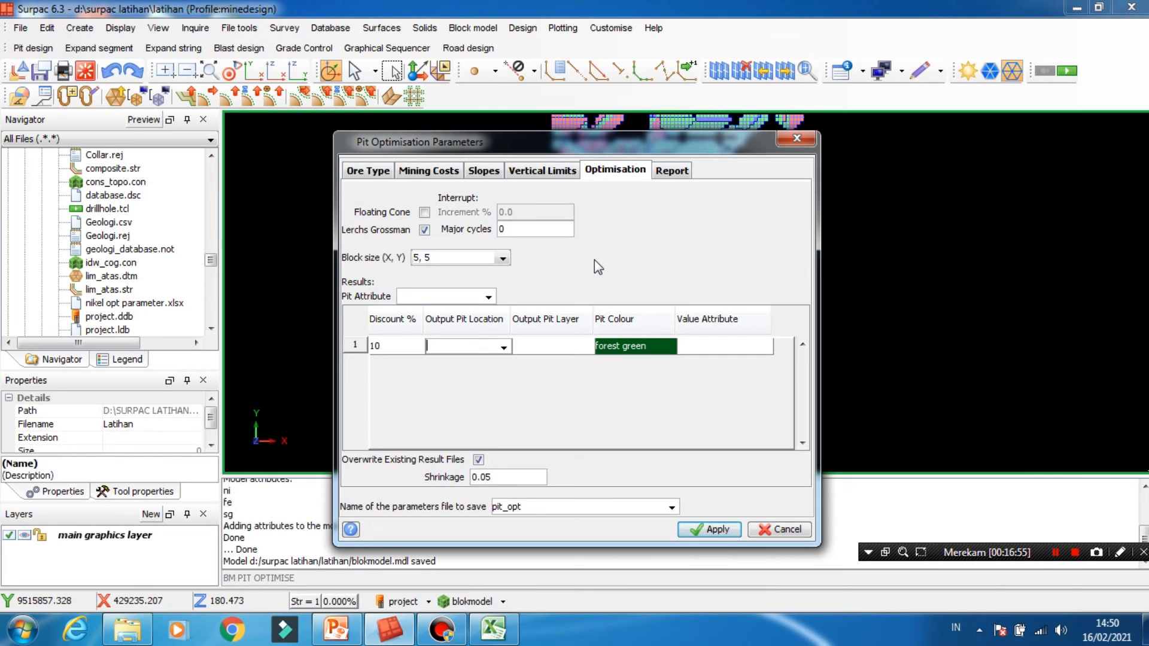
type("OPT")
left_click(566, 346)
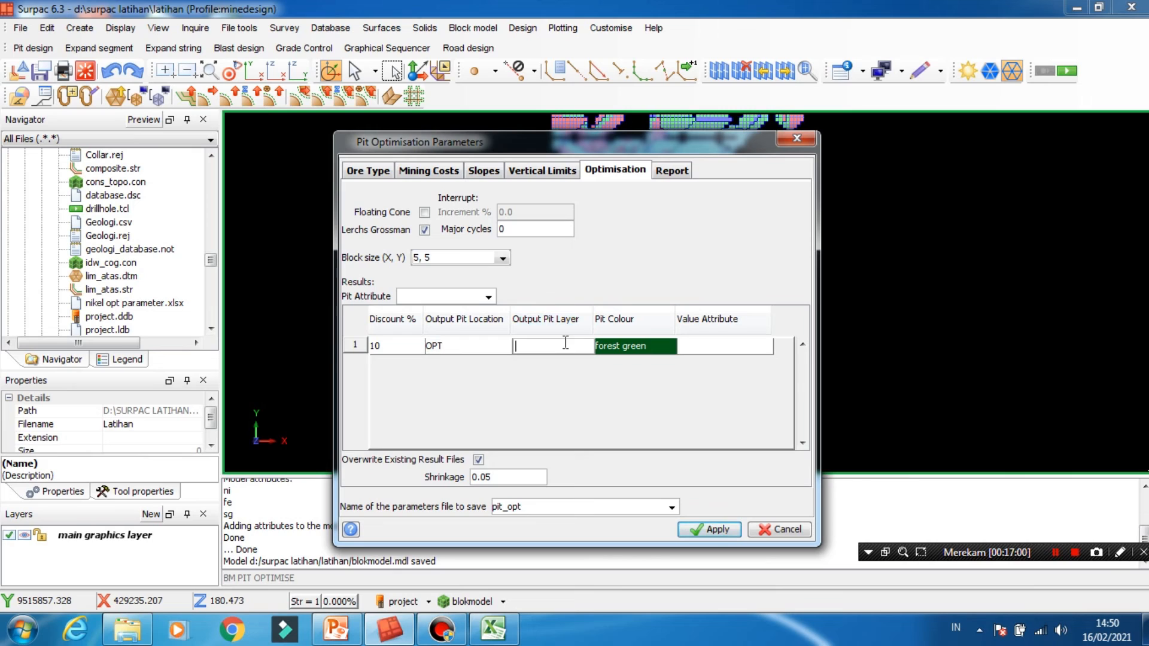
type("OPT")
- Choose a yellow swatch with r=1.0 g=1.0 b=0.2 as the result row's pit colour
left_click(642, 351)
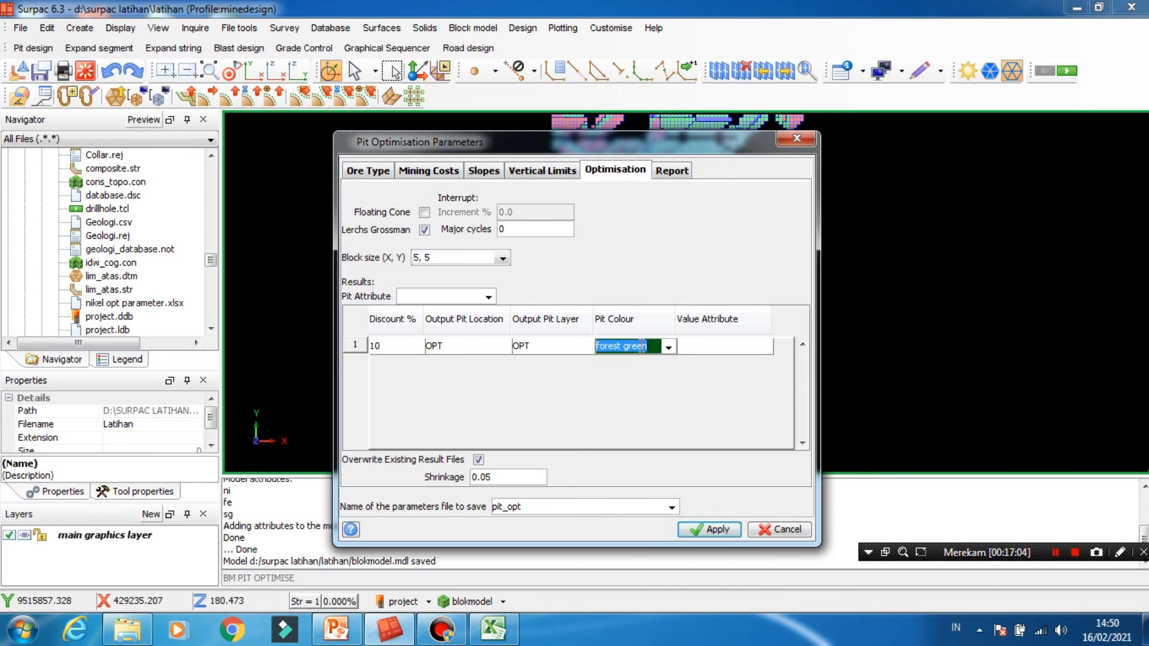
left_click(668, 347)
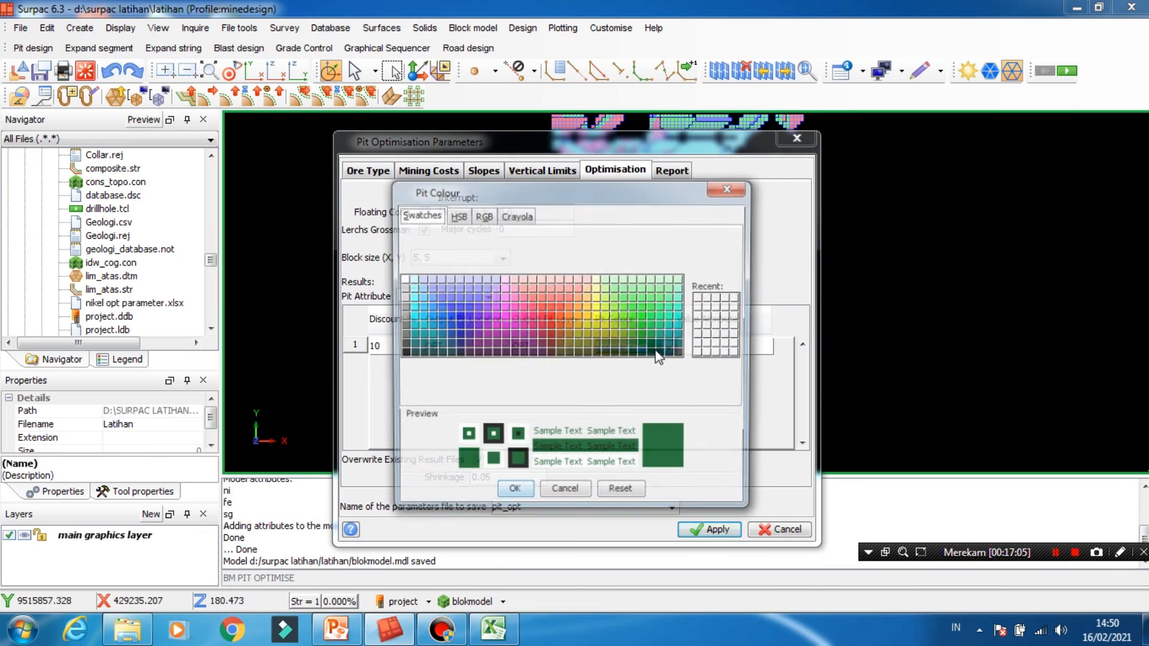
left_click(600, 314)
left_click(513, 494)
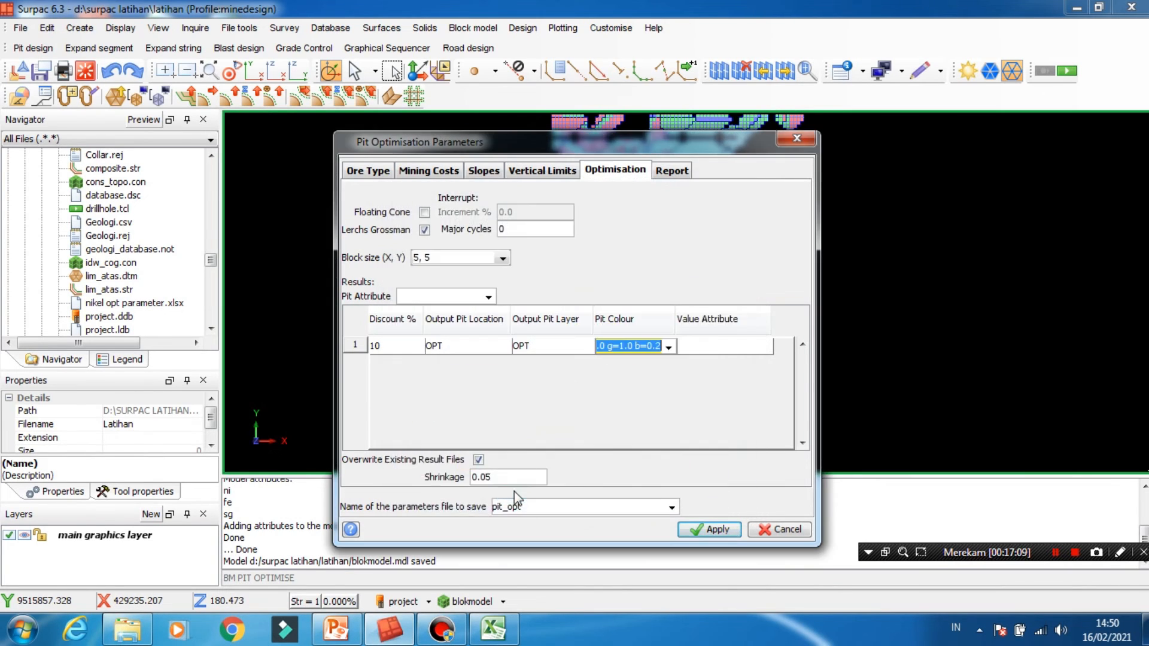
left_click(696, 346)
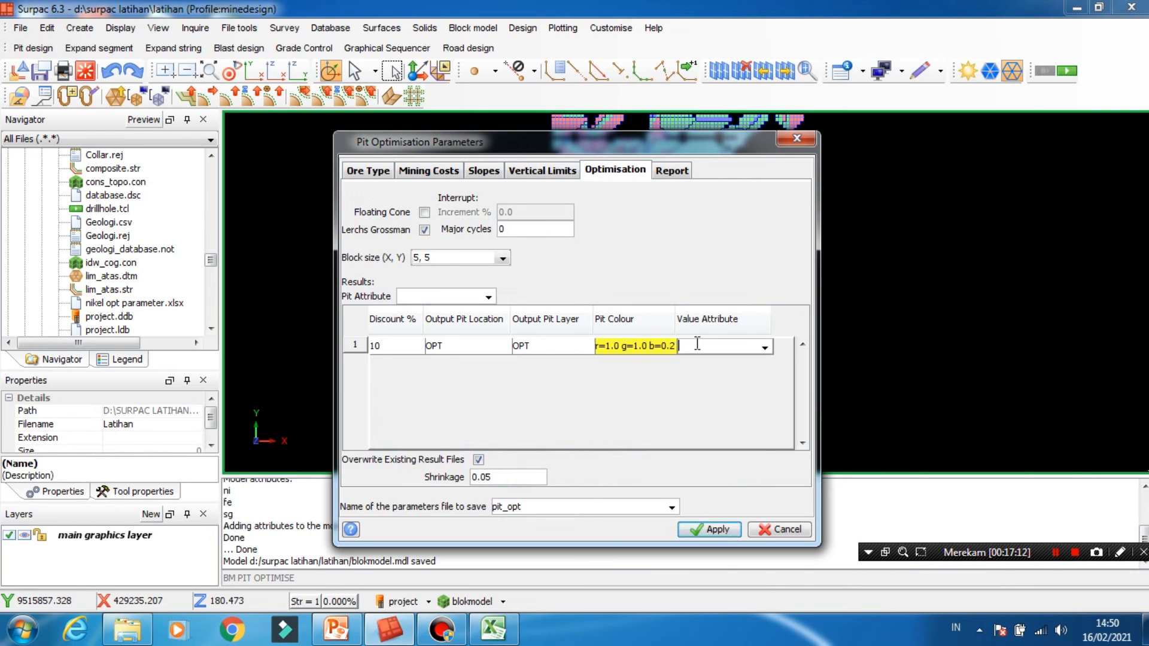
- Enter YELLOW as the result row's pit colour and VOL_OPT as its value attribute
left_click(657, 350)
left_click_drag(604, 356, 610, 337)
type("YELLOW")
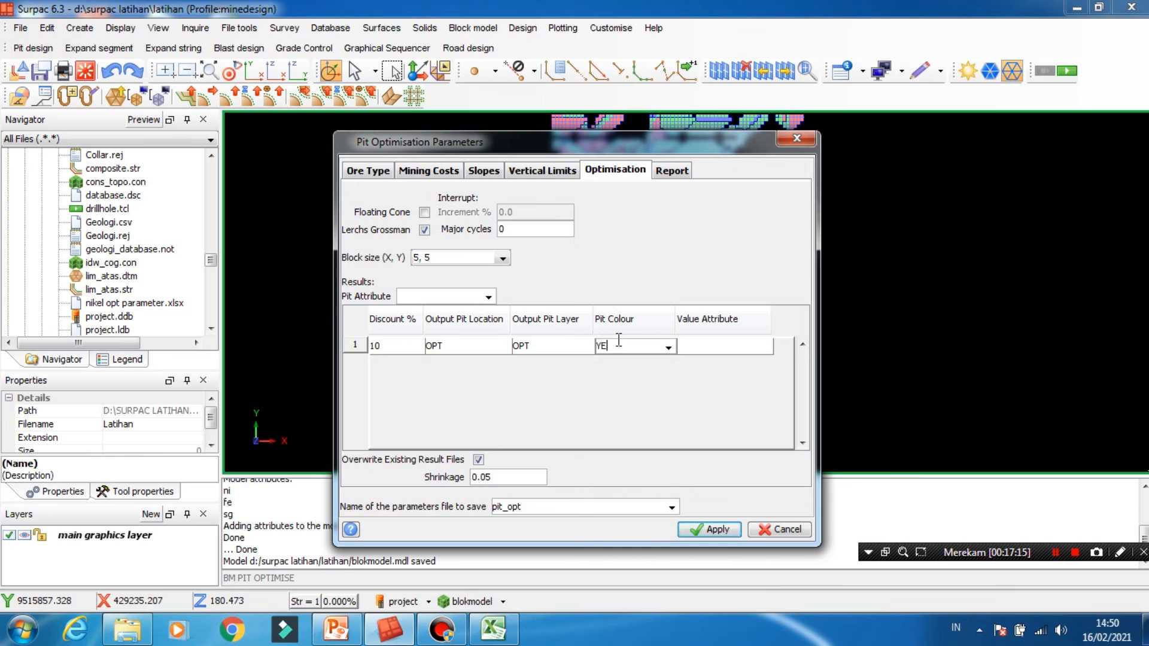
left_click(697, 346)
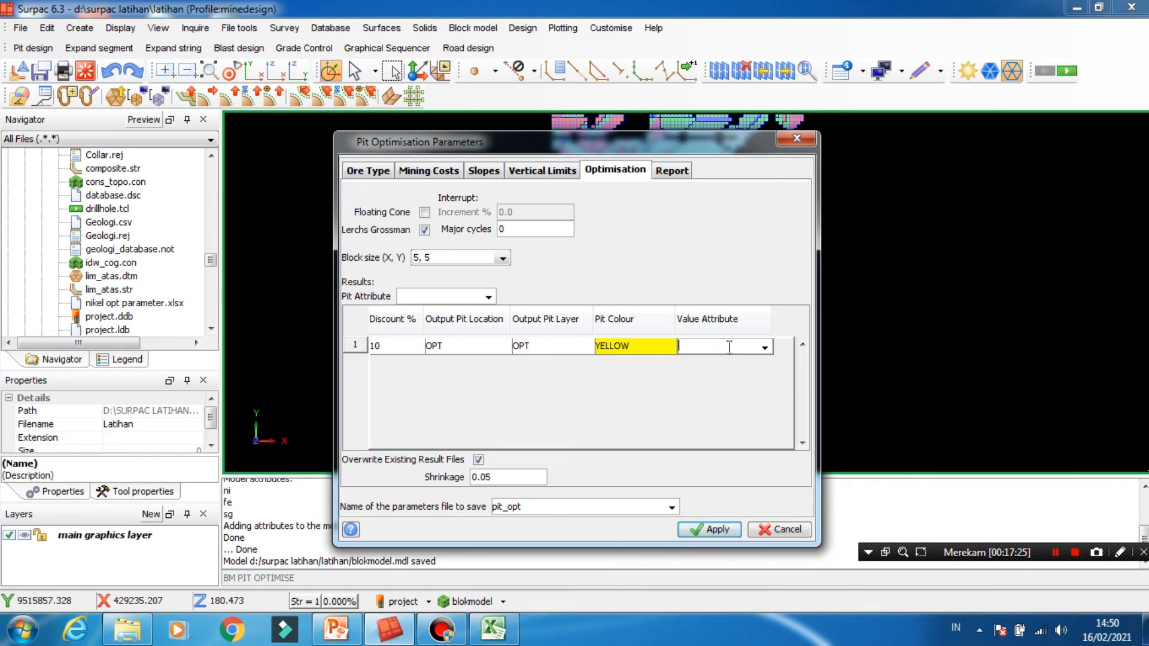
type("VOL_OPT")
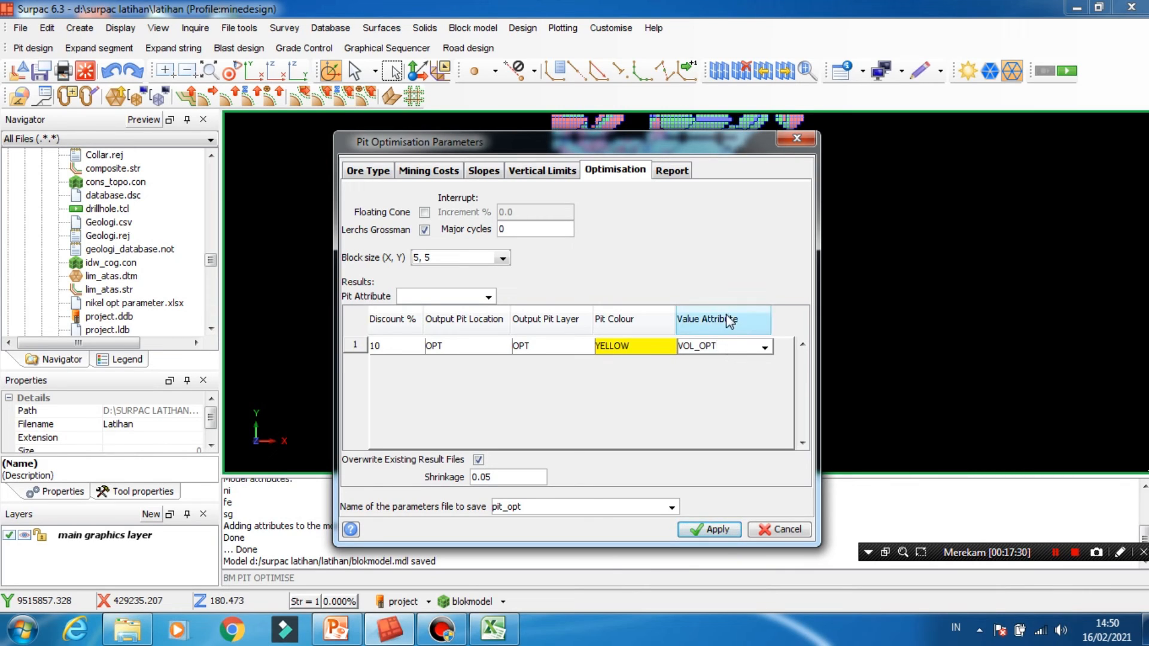
- Set the shrinkage of the pit optimisation results to 3
left_click(506, 477)
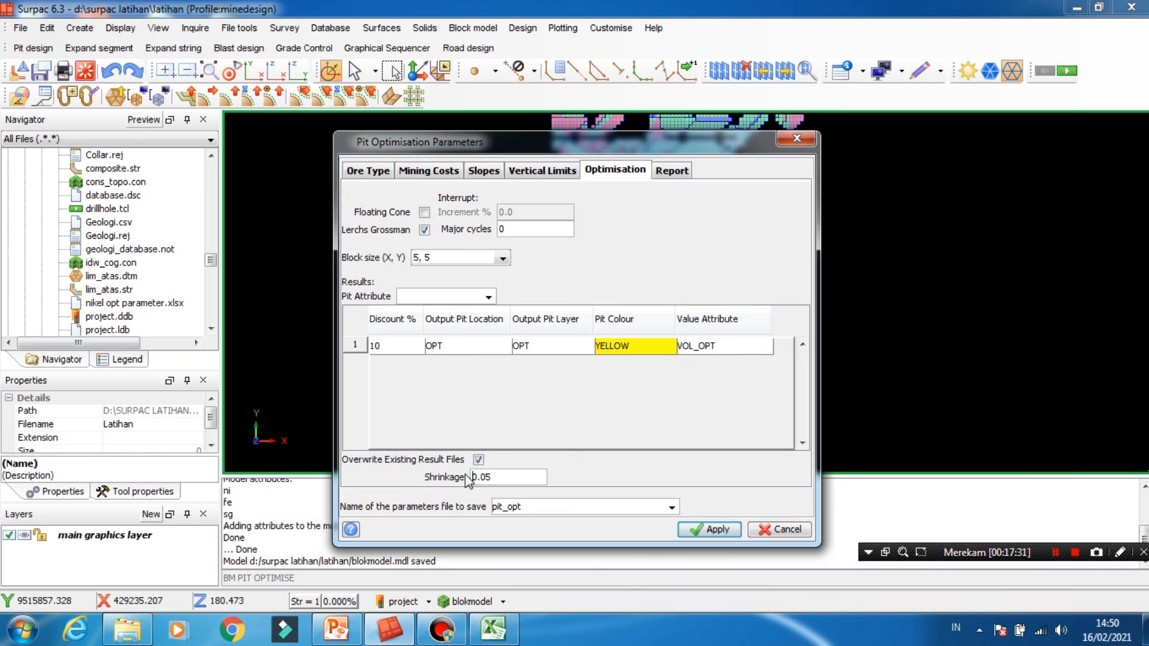
left_click_drag(500, 477, 472, 476)
type("3")
- Name the output report file opt and run the pit optimisation
left_click(672, 172)
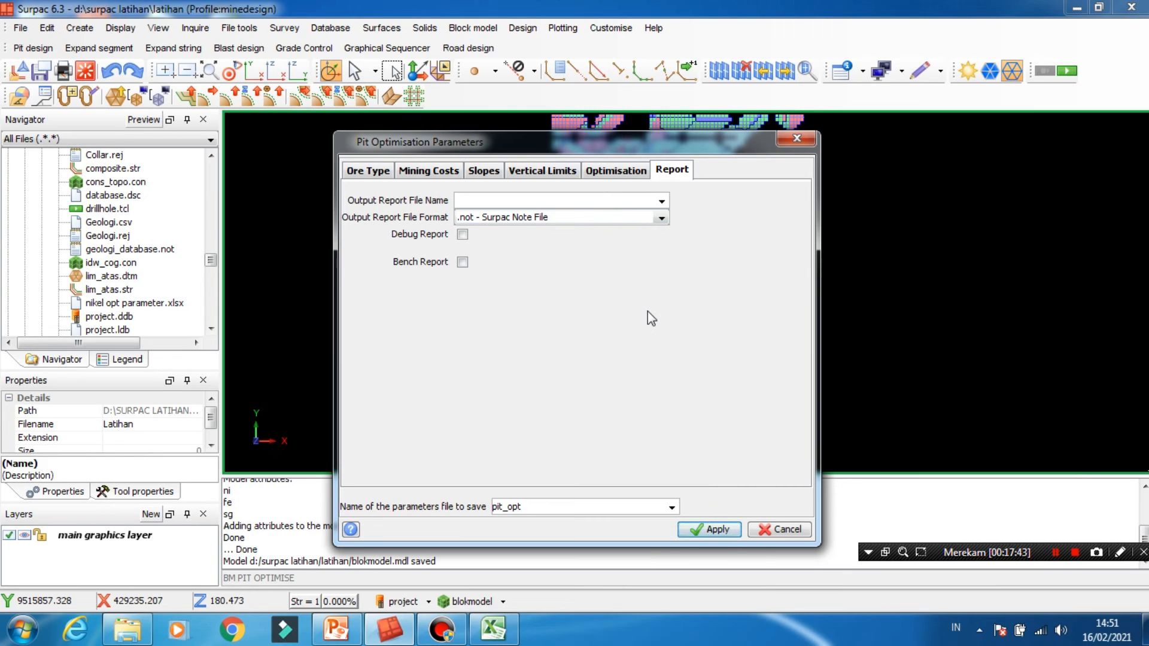
type("opt")
left_click(711, 531)
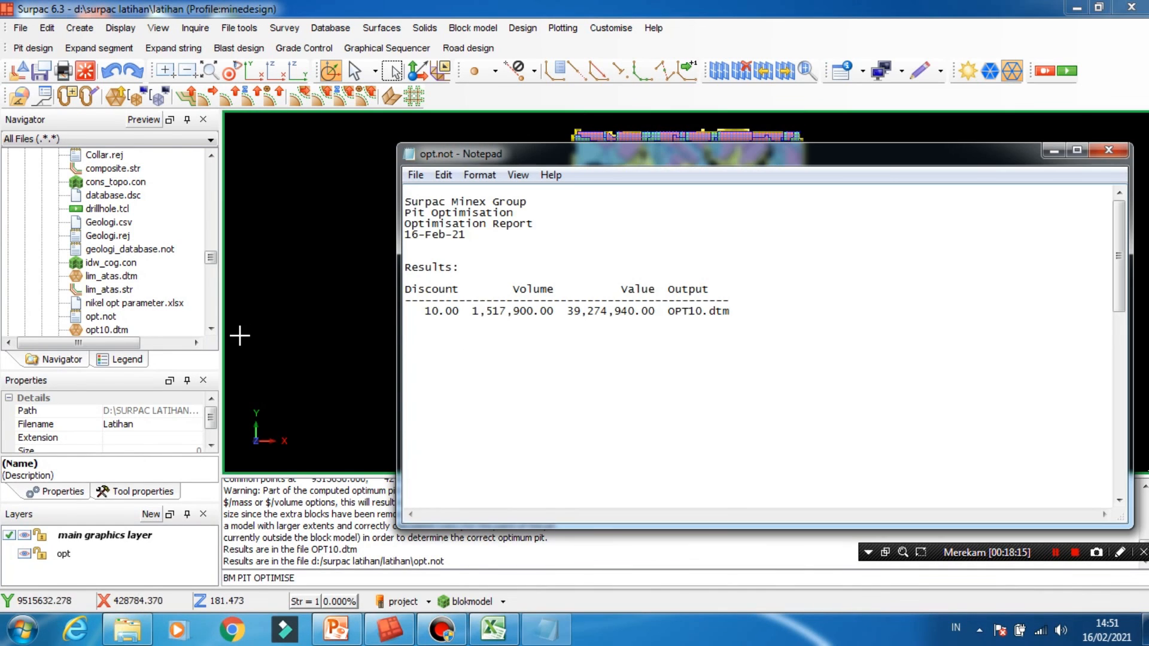
- Review the results, cost curves, slopes and optimisation settings in the opt.not report, and minimise its window
scroll(632, 328, "down", 2)
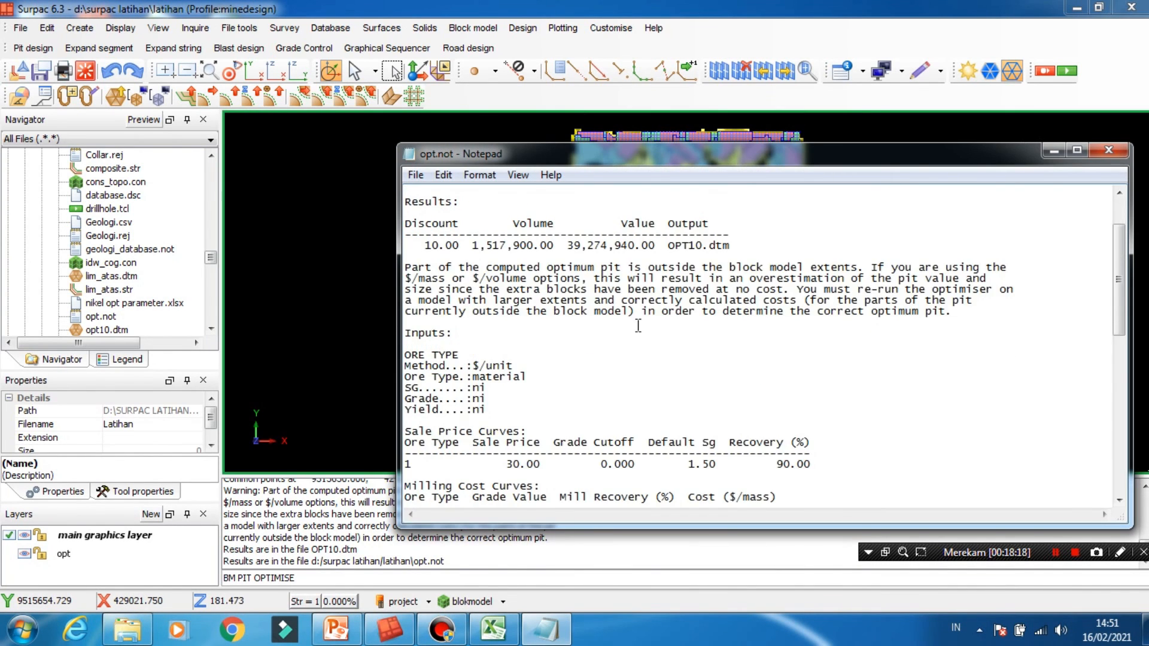
scroll(632, 328, "down", 3)
left_click_drag(695, 156, 545, 112)
scroll(281, 350, "down", 6)
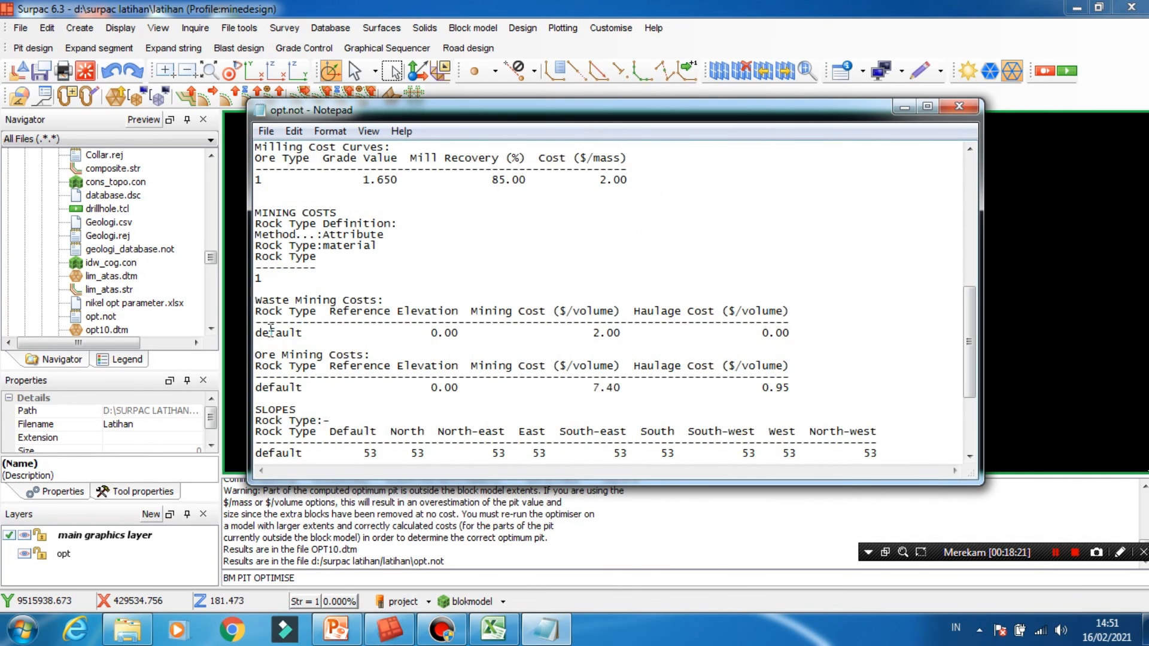
left_click_drag(247, 351, 230, 350)
scroll(465, 389, "down", 4)
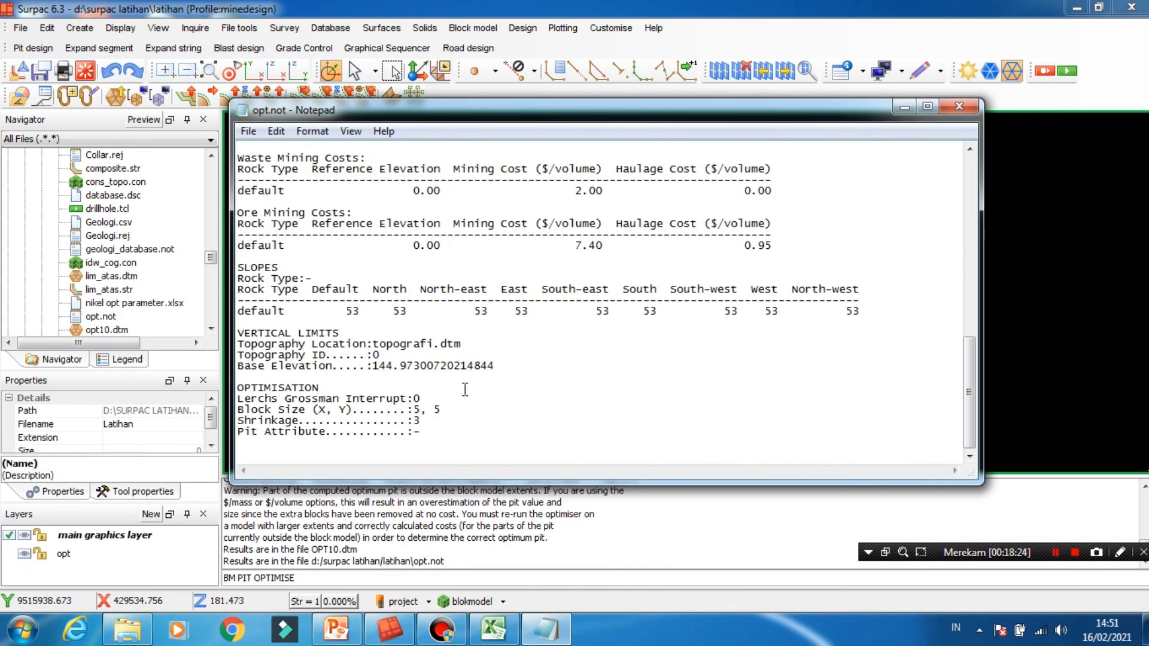
scroll(465, 389, "up", 10)
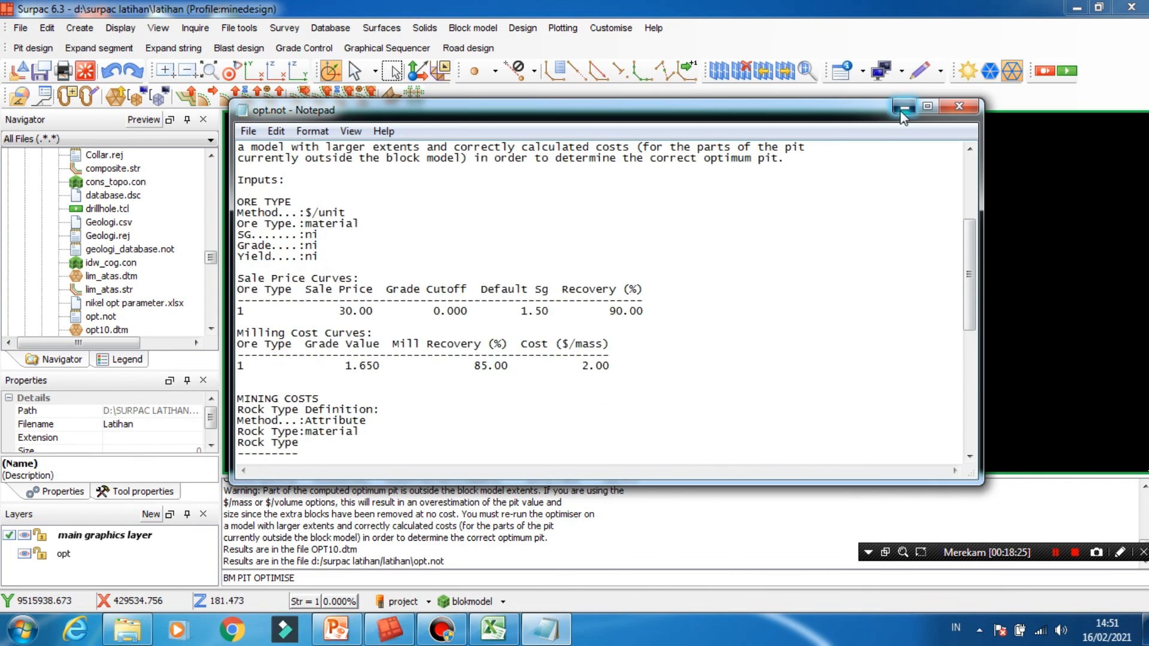
left_click(903, 107)
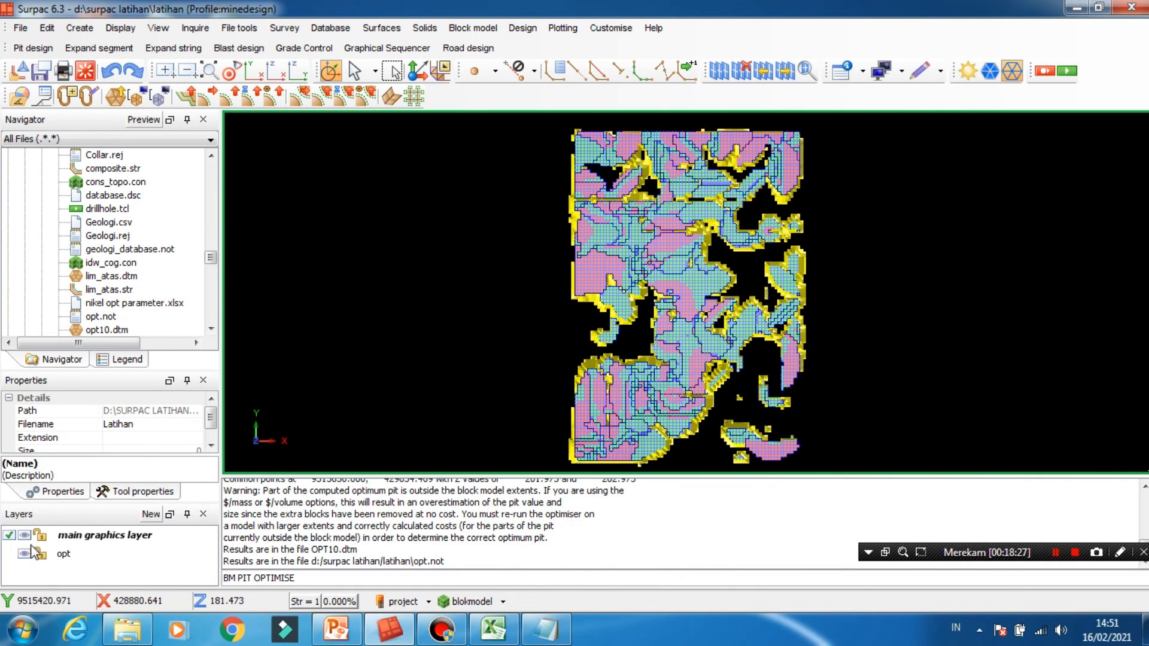
- Hide the blokmodel block model so only the optimised pit surface is displayed
scroll(574, 328, "up", 2)
left_click(473, 601)
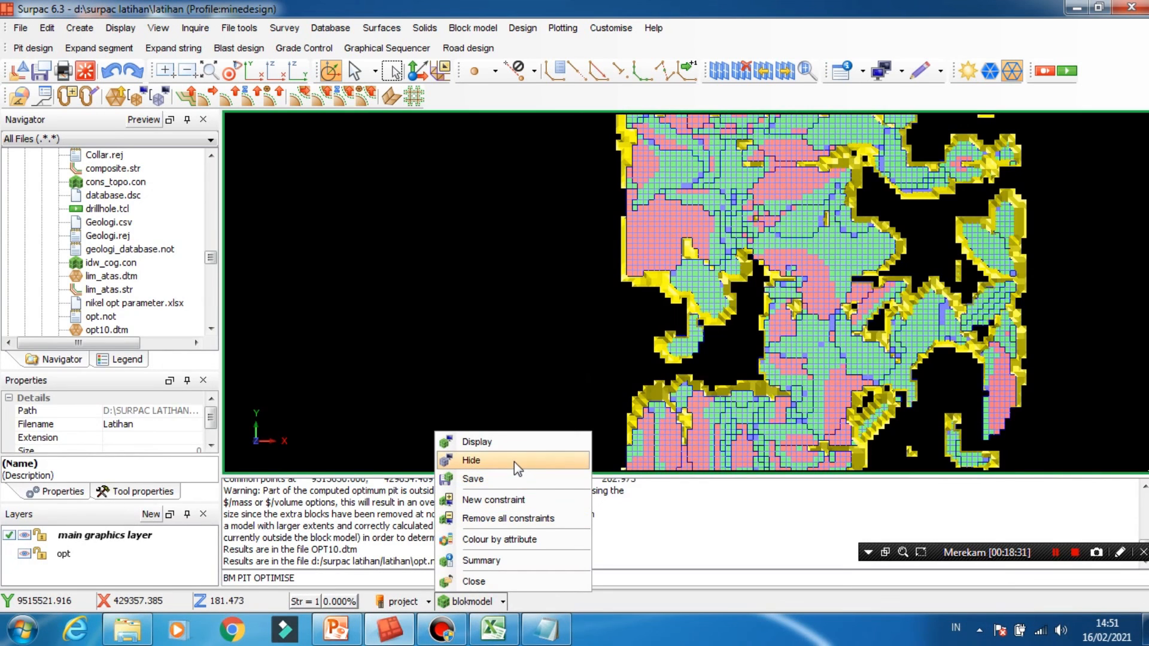
left_click(515, 461)
- Examine the shape and walls of the yellow optimised pit surface from several angles and distances
scroll(778, 383, "down", 2)
mouse_move(773, 361)
left_mouse_down()
mouse_move(767, 334)
mouse_move(794, 327)
mouse_move(767, 356)
left_mouse_up()
scroll(766, 356, "up", 3)
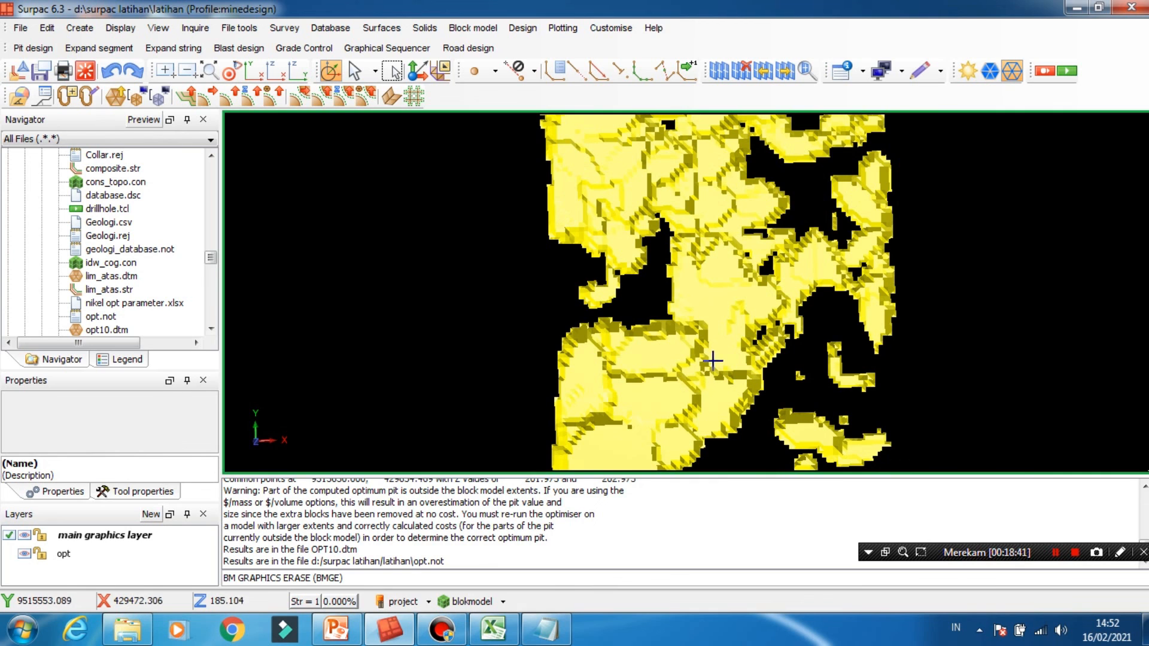
mouse_move(715, 357)
left_mouse_down()
mouse_move(673, 295)
mouse_move(694, 288)
mouse_move(641, 299)
mouse_move(678, 294)
left_mouse_up()
left_click_drag(692, 247, 668, 397)
middle_click_drag(710, 349, 725, 285)
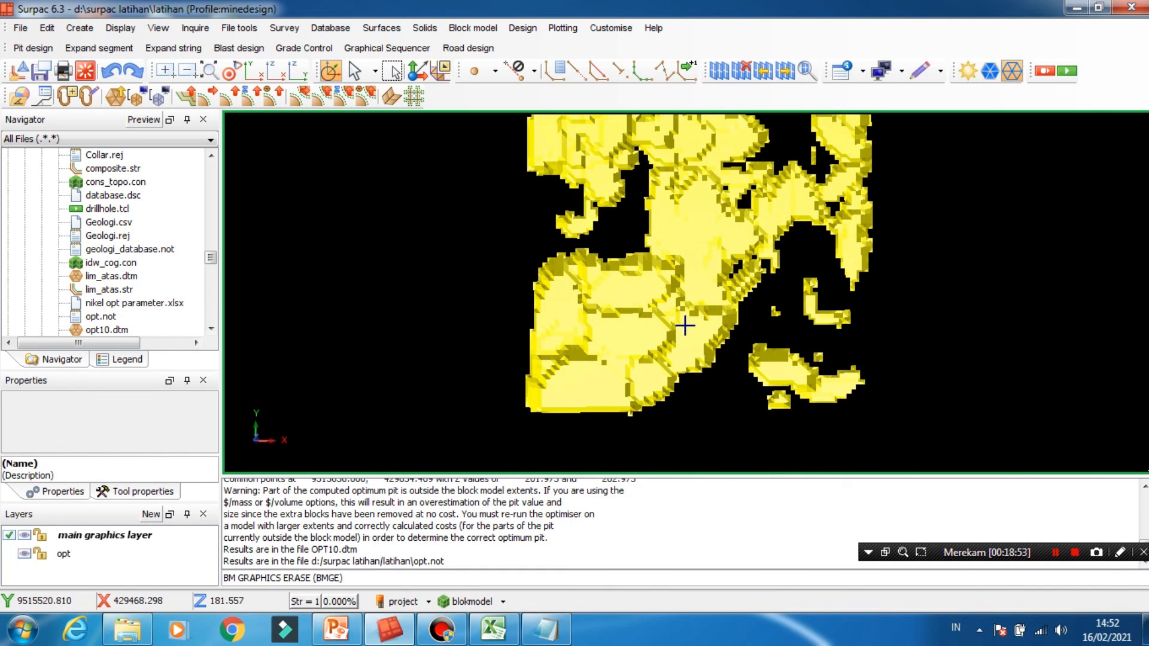
mouse_move(684, 325)
left_mouse_down()
mouse_move(764, 290)
mouse_move(838, 287)
mouse_move(836, 297)
mouse_move(816, 282)
mouse_move(689, 310)
left_mouse_up()
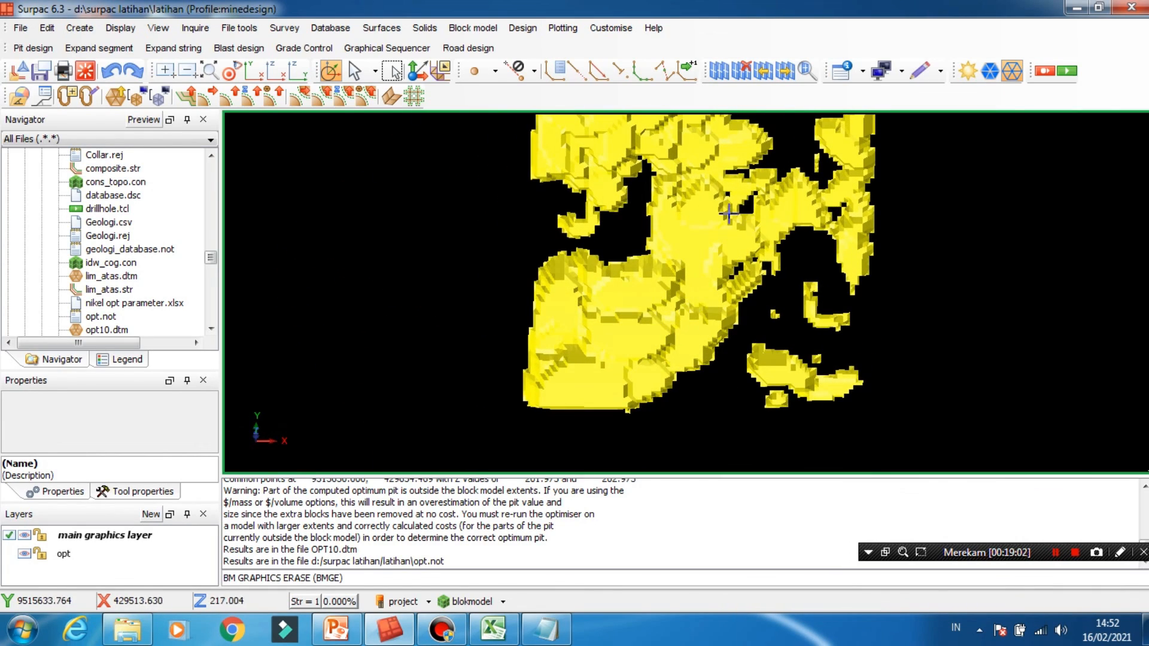
middle_click_drag(745, 208, 722, 286)
scroll(702, 259, "up", 3)
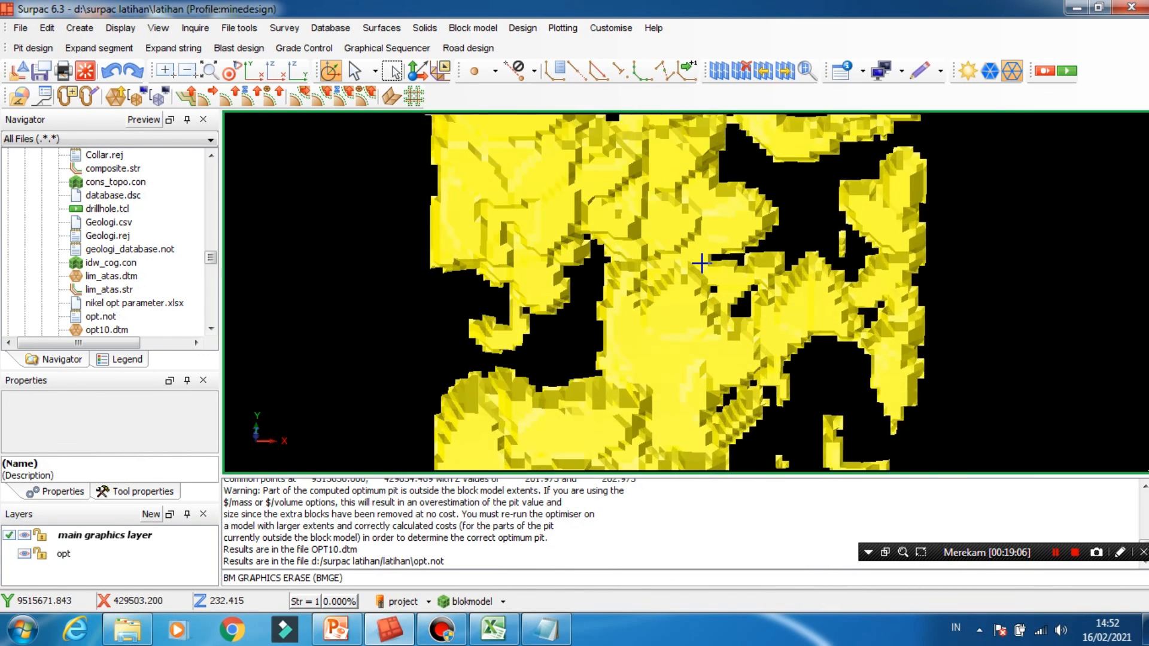
scroll(702, 264, "down", 5)
scroll(702, 263, "down", 2)
scroll(704, 264, "up", 2)
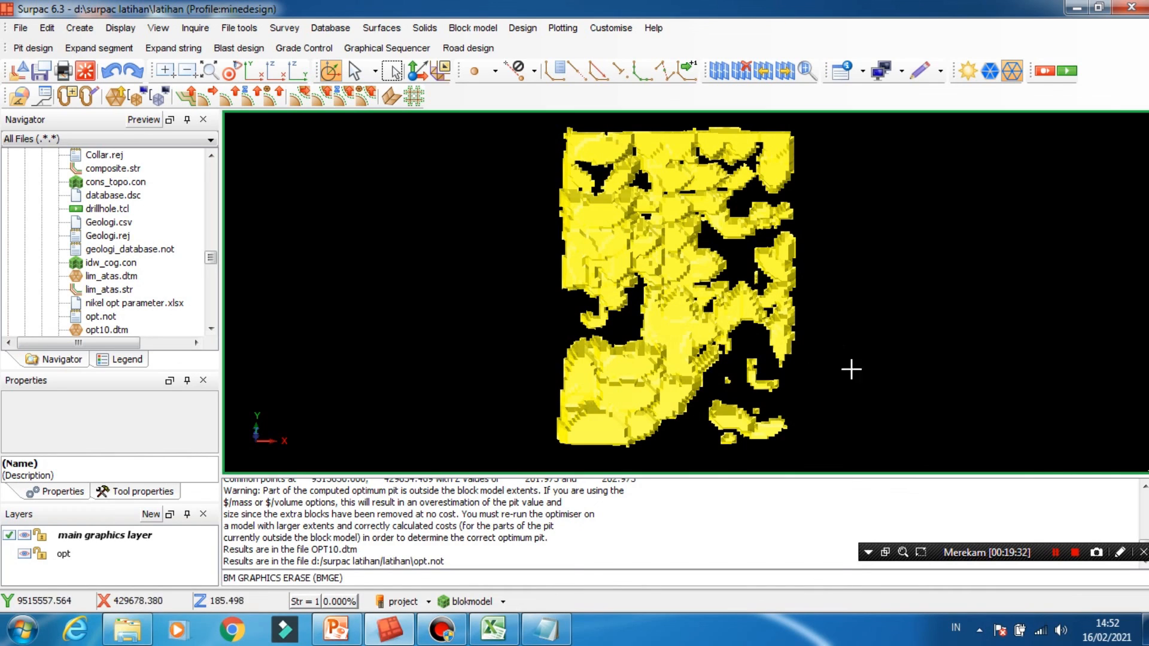
left_click(1076, 552)
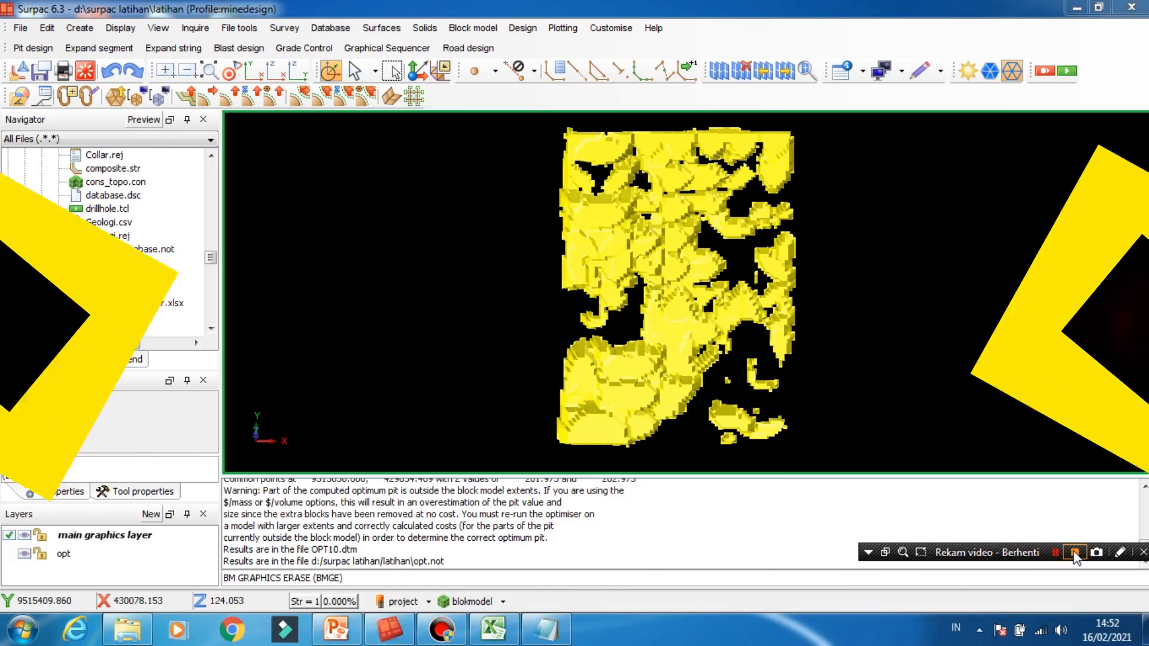